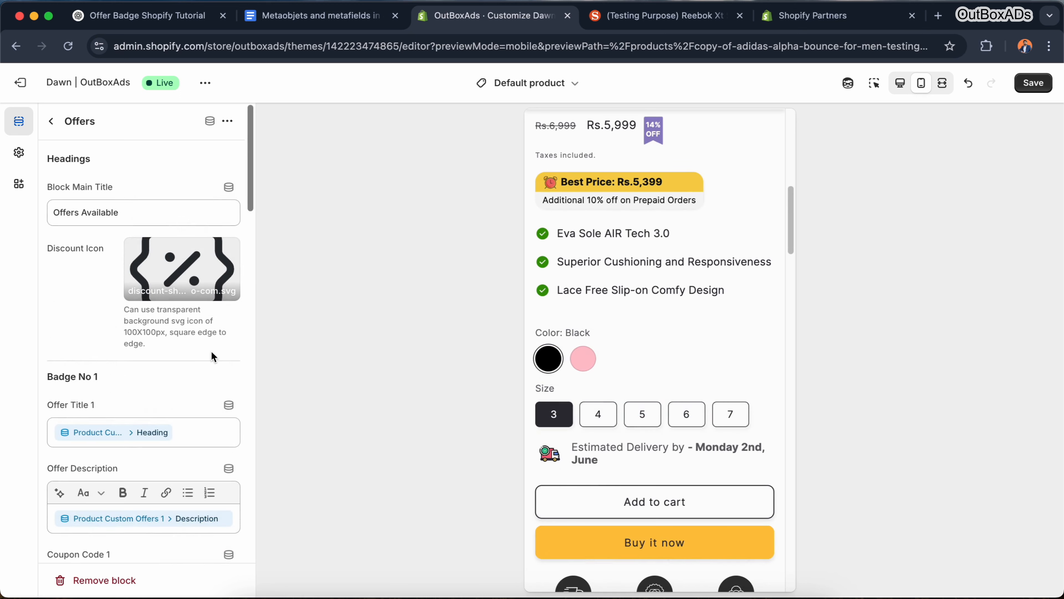
- Review the Offers block's title, description, coupon code and image settings for badges 1 to 4, plus its color settings
{"action": "scroll", "coordinate": [212, 353], "scroll_direction": "down", "scroll_amount": 3}
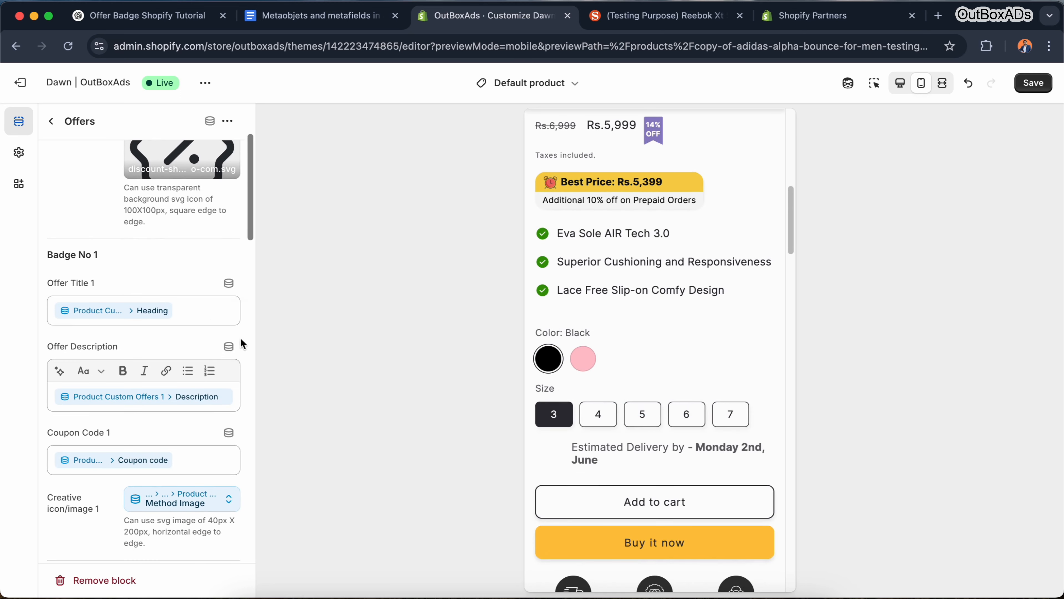
{"action": "scroll", "coordinate": [241, 337], "scroll_direction": "down", "scroll_amount": 2}
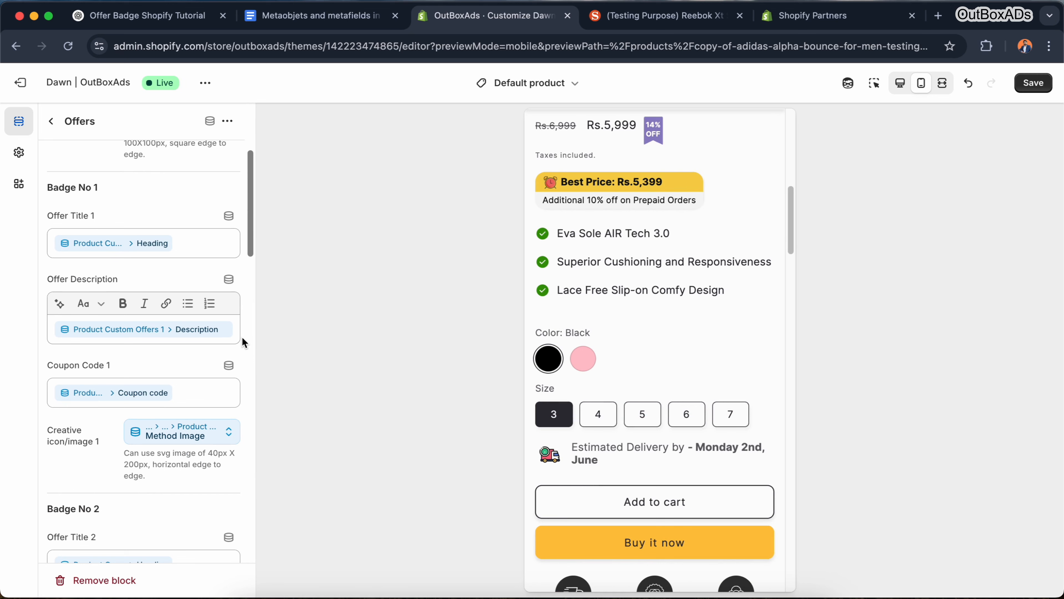
{"action": "scroll", "coordinate": [242, 337], "scroll_direction": "down", "scroll_amount": 2}
{"action": "scroll", "coordinate": [242, 338], "scroll_direction": "down", "scroll_amount": 6}
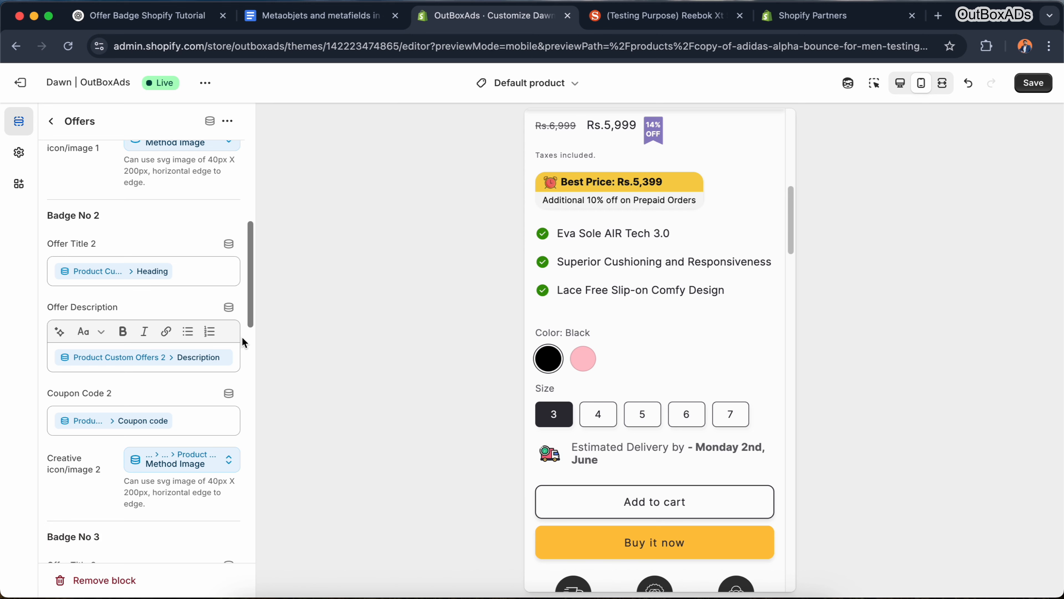
{"action": "scroll", "coordinate": [242, 337], "scroll_direction": "down", "scroll_amount": 2}
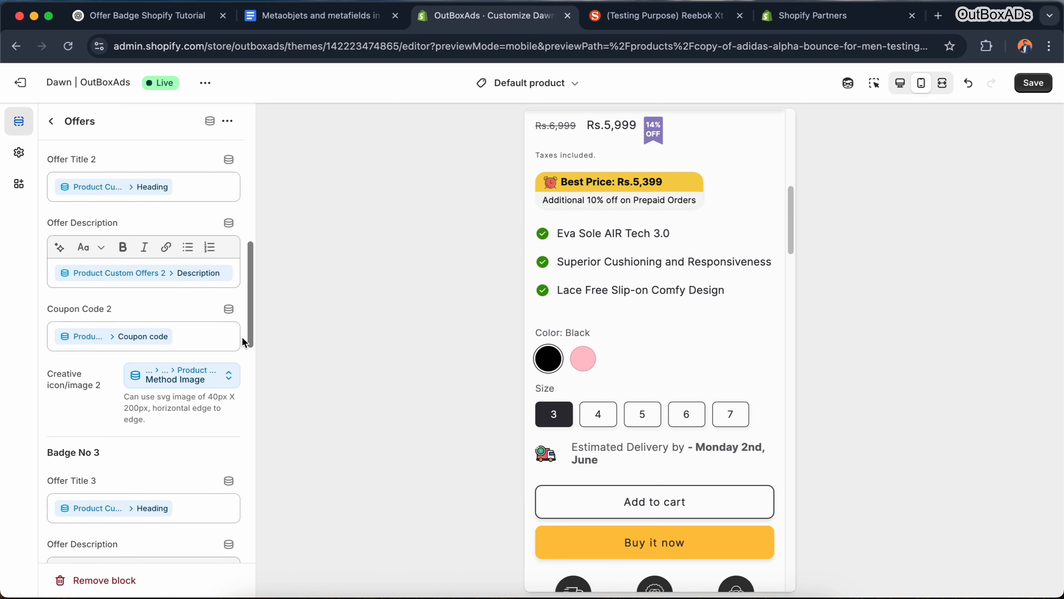
{"action": "scroll", "coordinate": [242, 342], "scroll_direction": "down", "scroll_amount": 7}
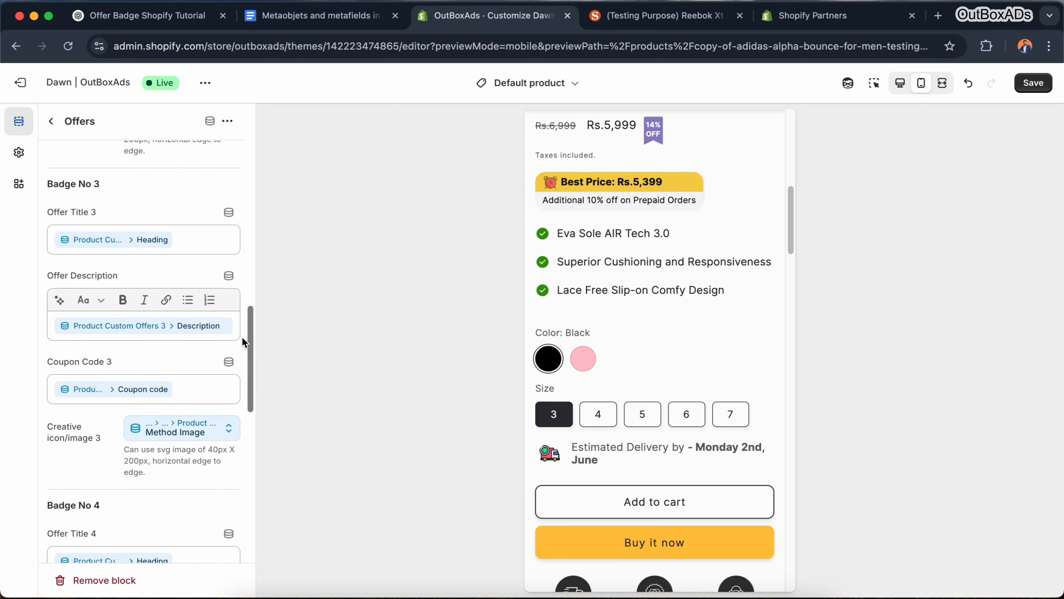
{"action": "scroll", "coordinate": [243, 340], "scroll_direction": "down", "scroll_amount": 6}
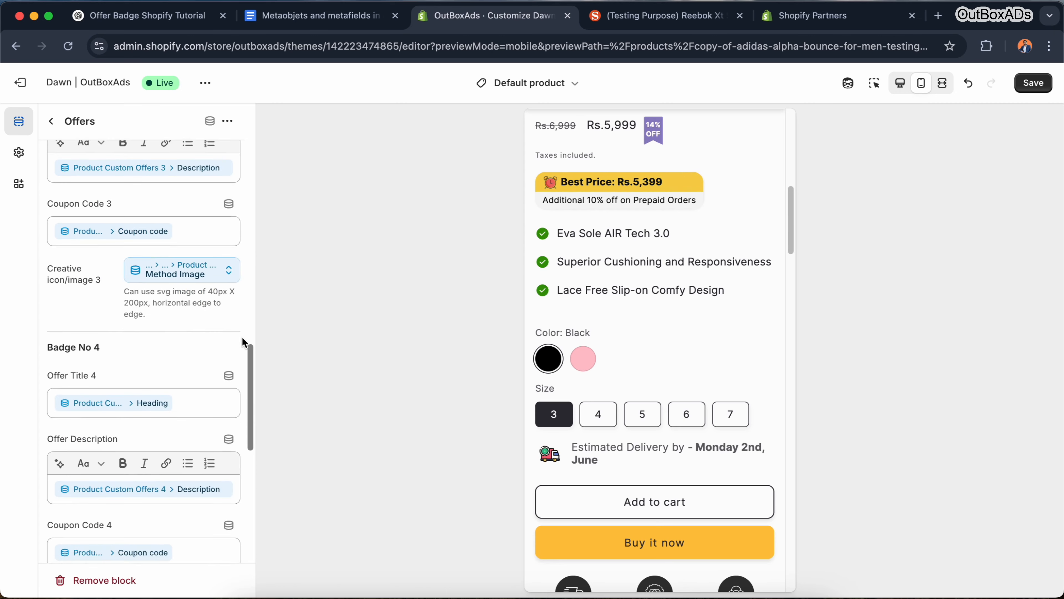
{"action": "scroll", "coordinate": [242, 342], "scroll_direction": "down", "scroll_amount": 7}
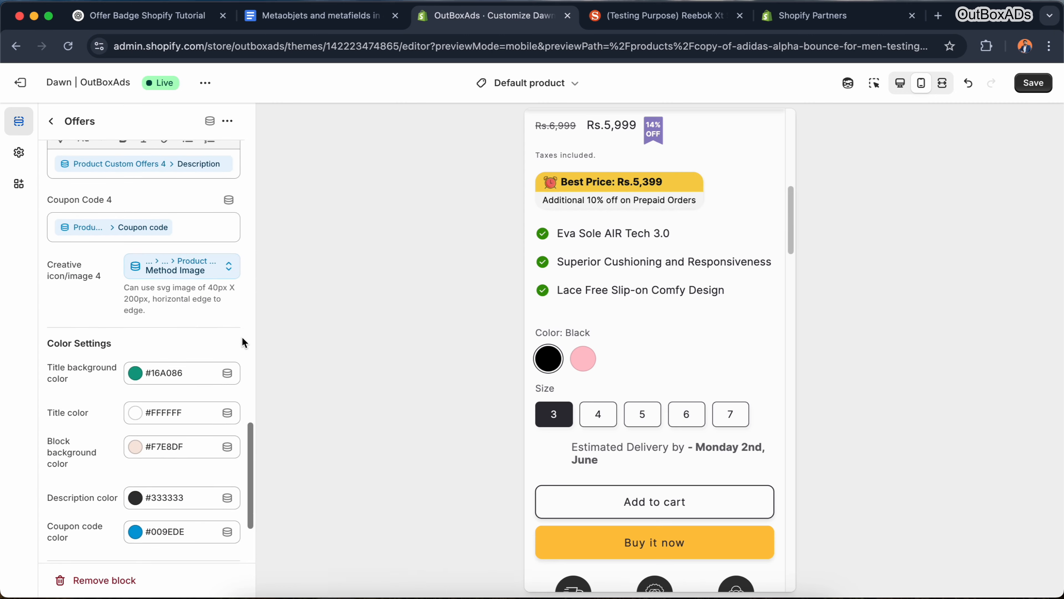
{"action": "scroll", "coordinate": [243, 342], "scroll_direction": "up", "scroll_amount": 4}
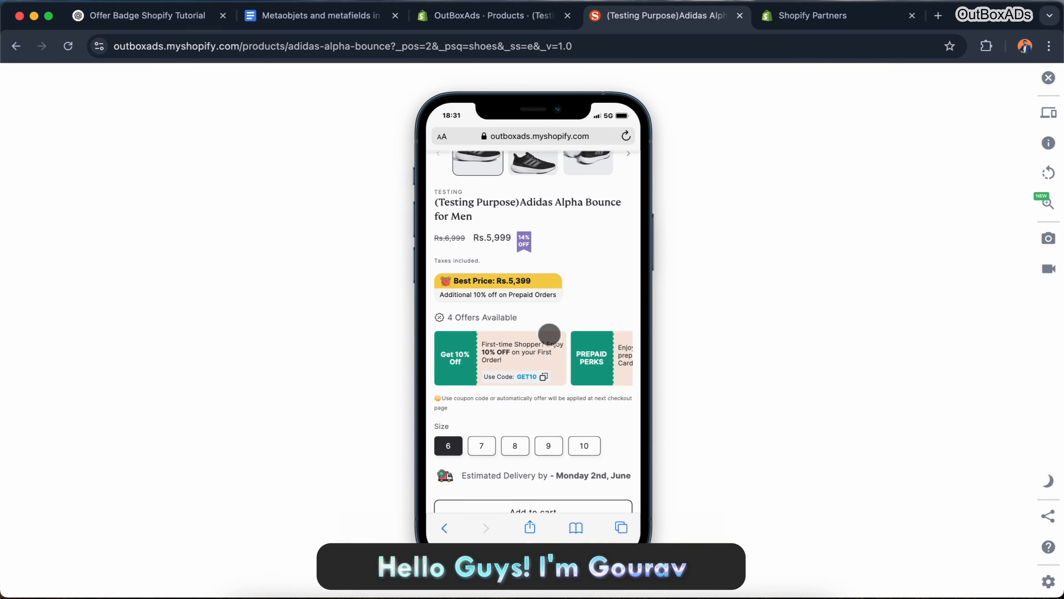
- Look through the row of offer badges on the Adidas Alpha Bounce product page in the mobile preview
{"action": "scroll", "coordinate": [561, 362], "scroll_direction": "right", "scroll_amount": 1}
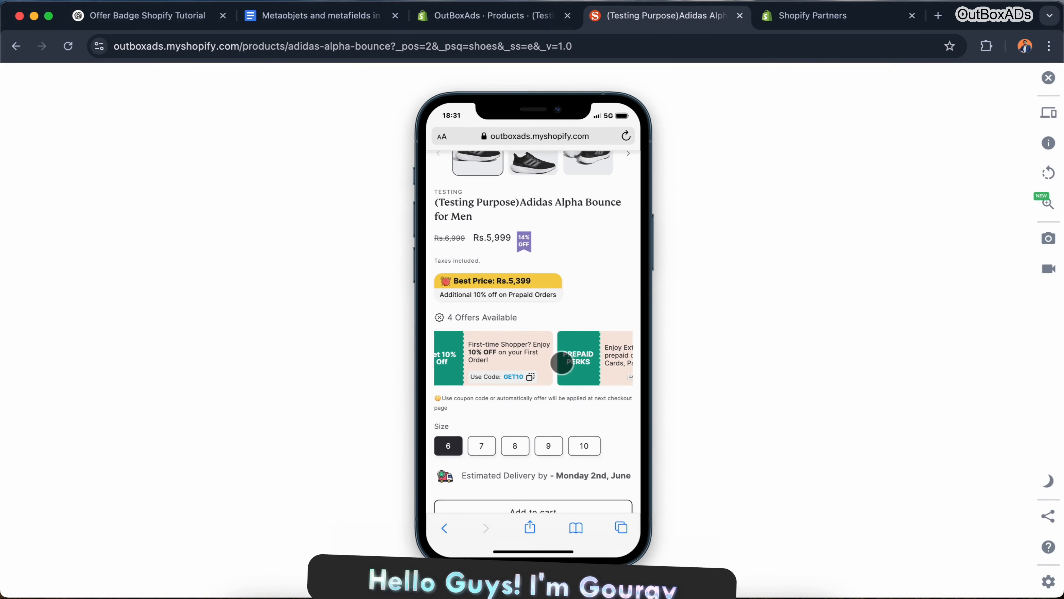
{"action": "scroll", "coordinate": [562, 363], "scroll_direction": "right", "scroll_amount": 1}
{"action": "scroll", "coordinate": [561, 363], "scroll_direction": "left", "scroll_amount": 2}
{"action": "scroll", "coordinate": [562, 363], "scroll_direction": "right", "scroll_amount": 3}
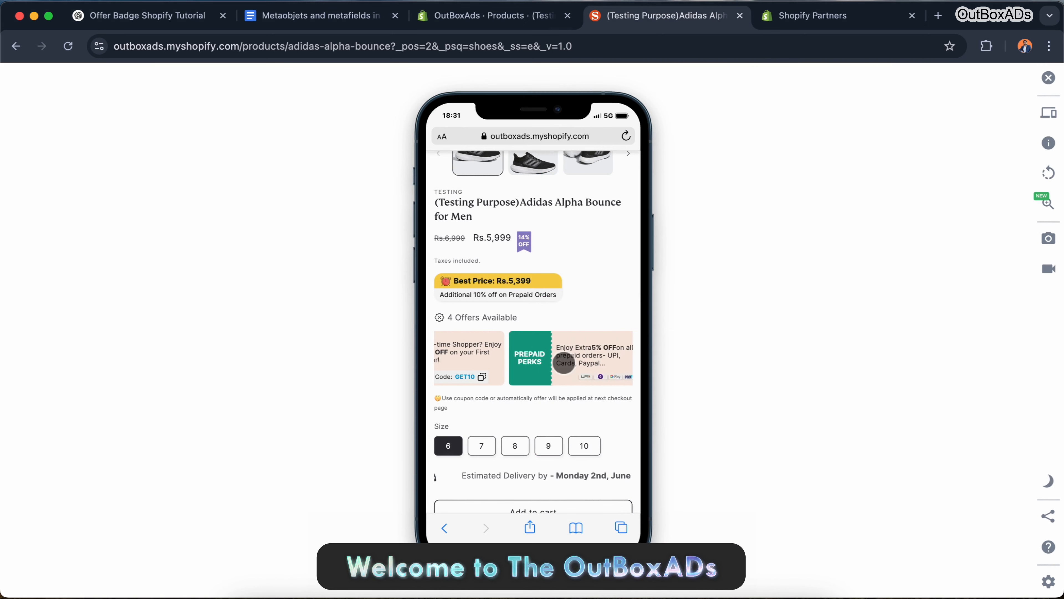
{"action": "scroll", "coordinate": [580, 377], "scroll_direction": "right", "scroll_amount": 4}
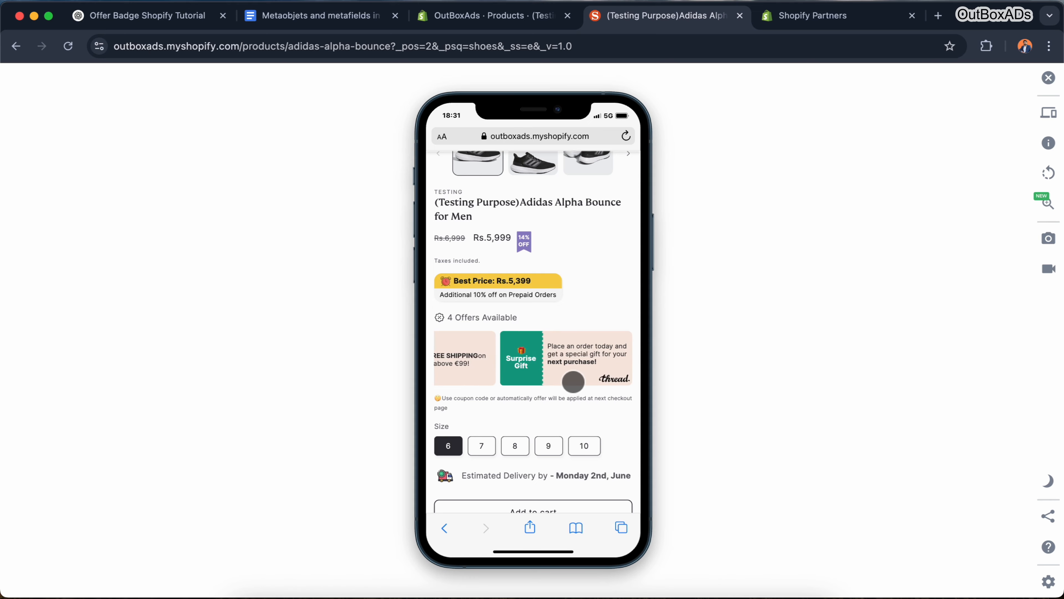
{"action": "scroll", "coordinate": [573, 382], "scroll_direction": "left", "scroll_amount": 2}
{"action": "scroll", "coordinate": [573, 381], "scroll_direction": "left", "scroll_amount": 4}
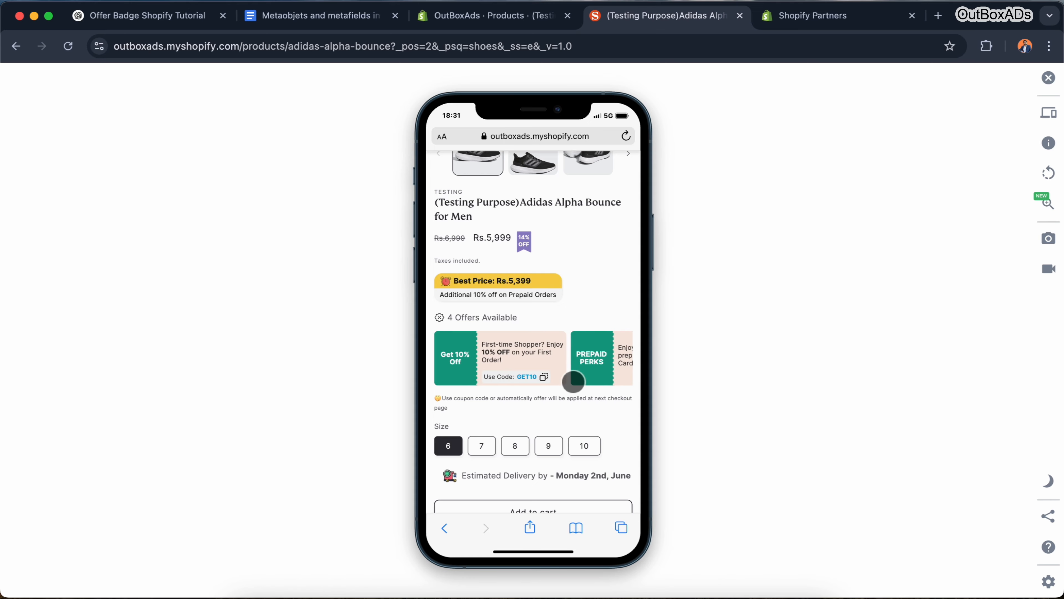
{"action": "scroll", "coordinate": [573, 381], "scroll_direction": "down", "scroll_amount": 10}
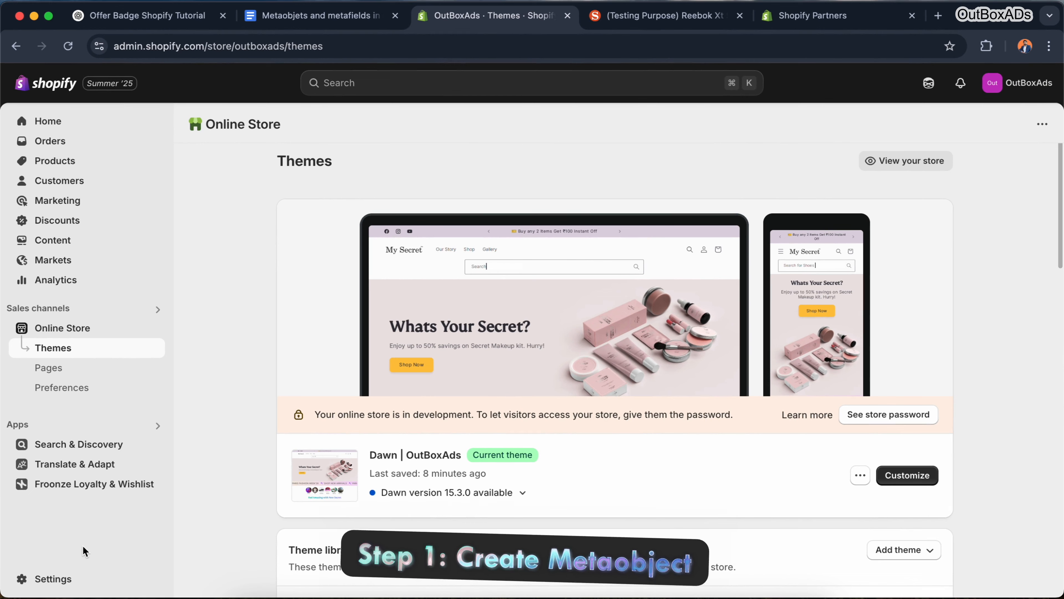
- Start a new metaobject definition in the store's custom data settings
{"action": "left_click", "coordinate": [60, 583]}
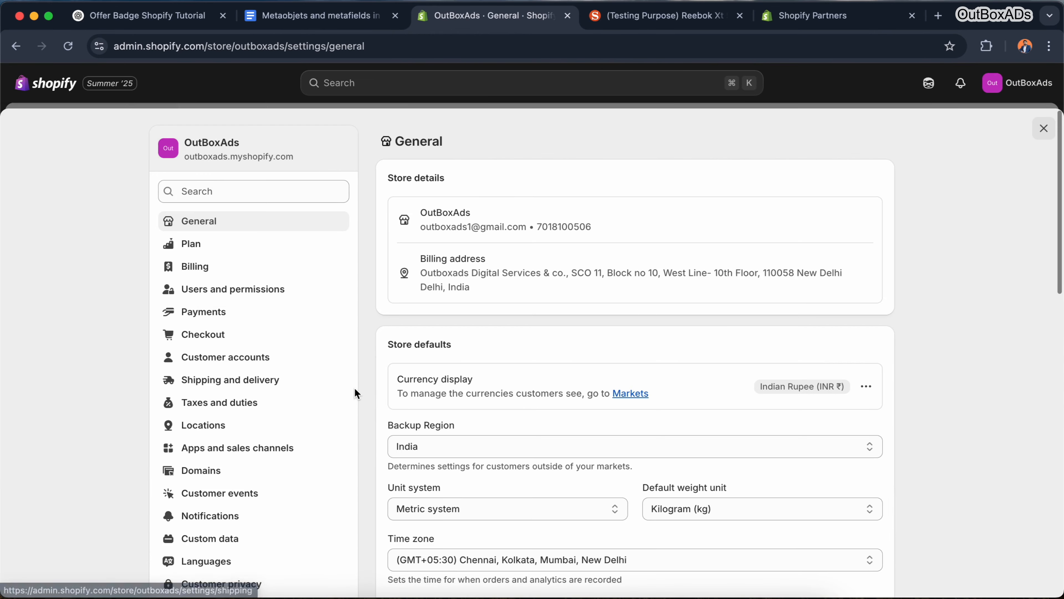
{"action": "scroll", "coordinate": [354, 388], "scroll_direction": "down", "scroll_amount": 5}
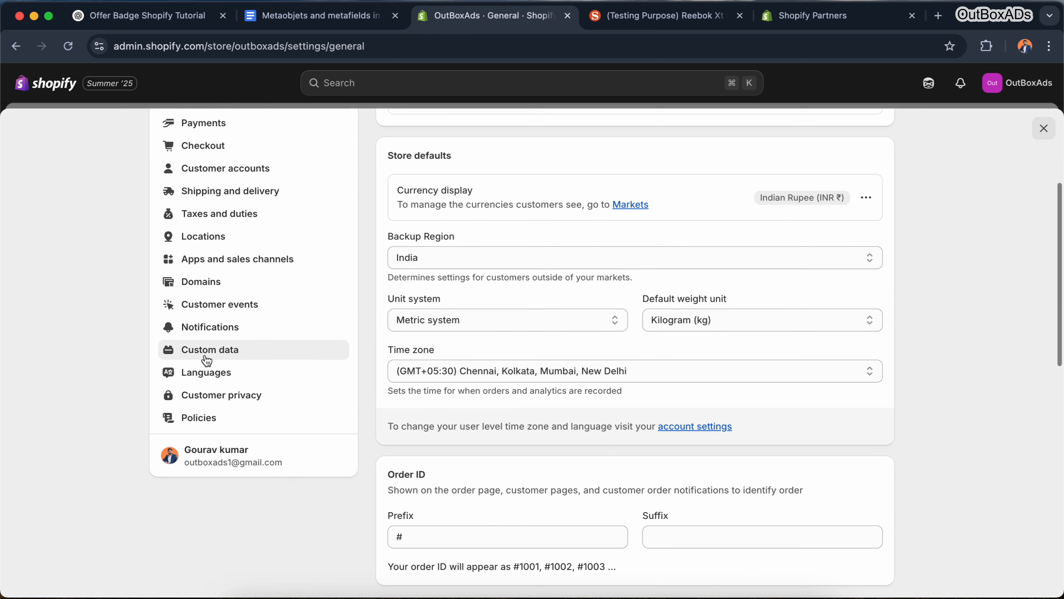
{"action": "left_click", "coordinate": [236, 352]}
{"action": "scroll", "coordinate": [358, 336], "scroll_direction": "down", "scroll_amount": 6}
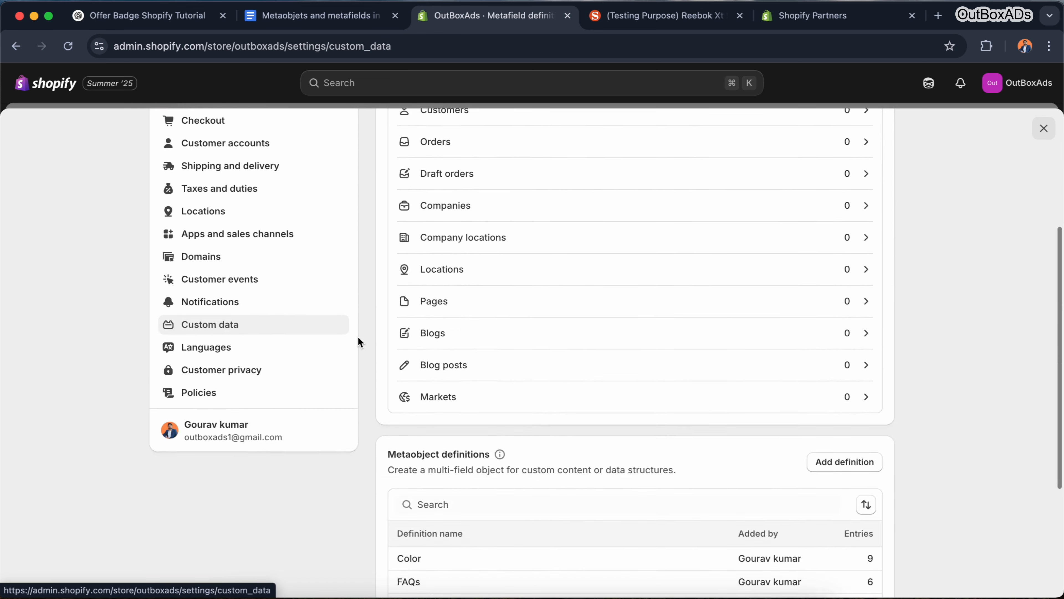
{"action": "scroll", "coordinate": [358, 336], "scroll_direction": "down", "scroll_amount": 5}
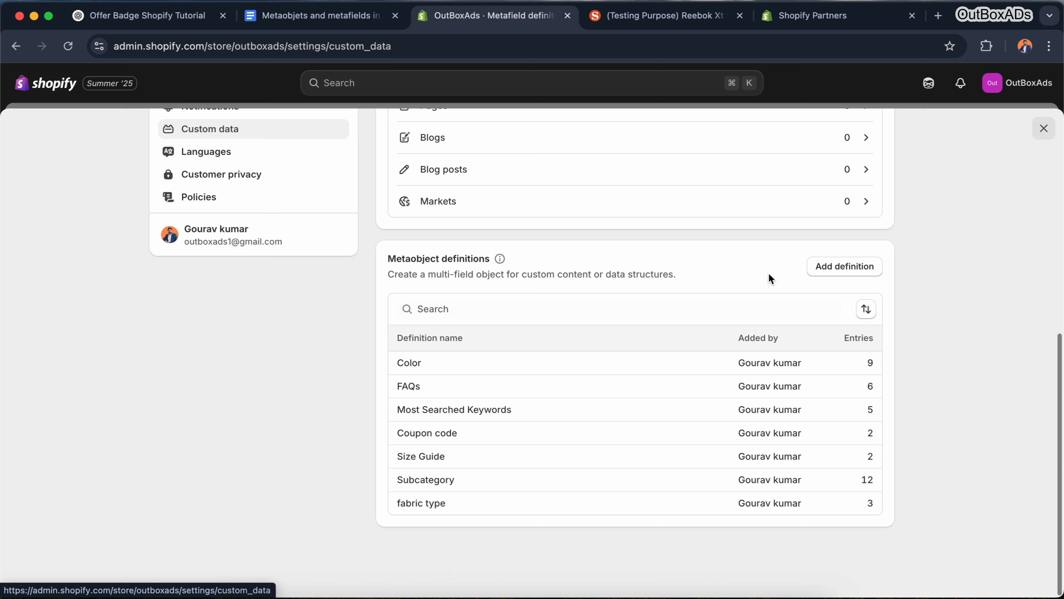
{"action": "left_click_drag", "start_coordinate": [383, 259], "coordinate": [493, 260]}
{"action": "left_click", "coordinate": [459, 269]}
{"action": "left_click", "coordinate": [825, 273]}
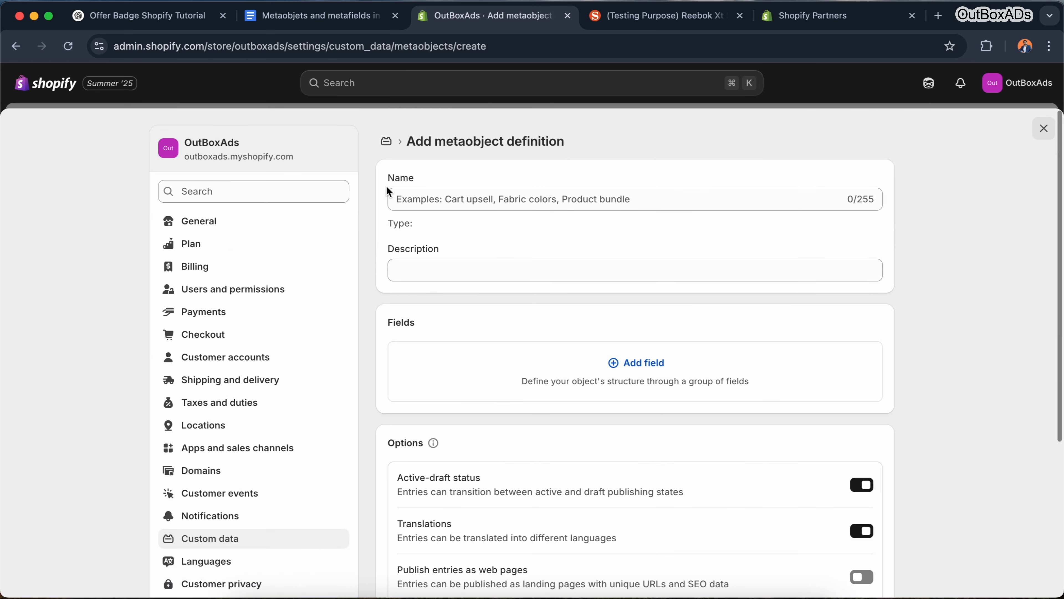
- Name the metaobject definition "Product page offers"
{"action": "left_click", "coordinate": [454, 205]}
{"action": "left_click", "coordinate": [450, 183]}
{"action": "left_click", "coordinate": [449, 195]}
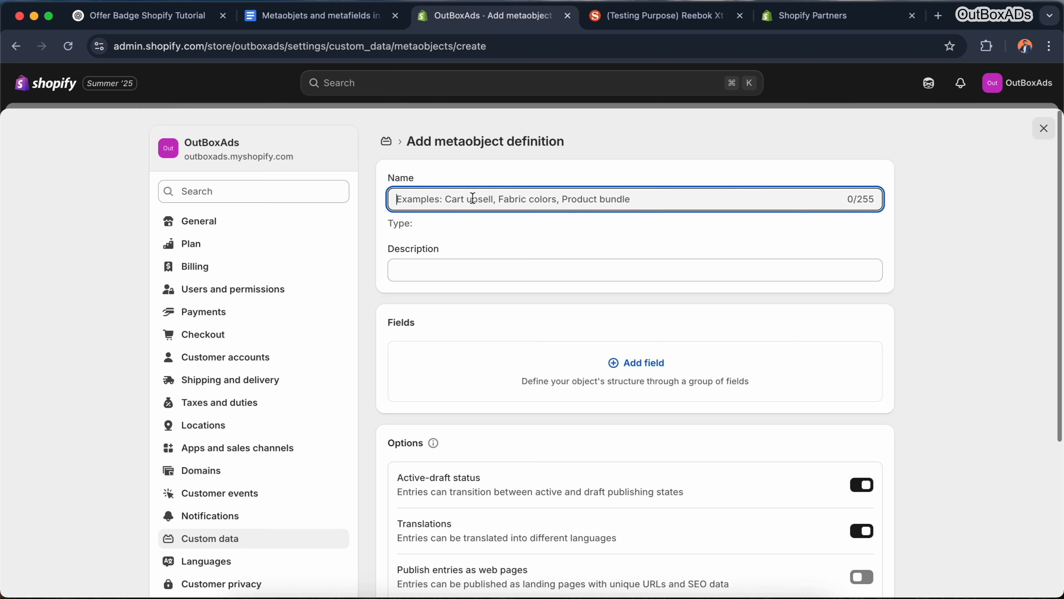
{"action": "type", "text": "Product page offers"}
{"action": "left_click", "coordinate": [534, 176]}
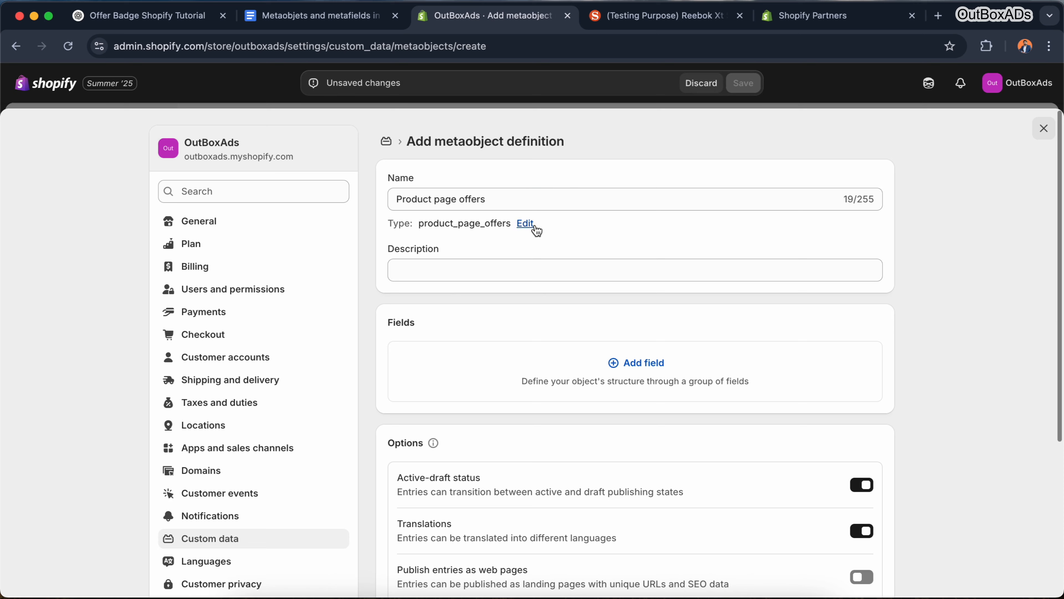
- Set the definition's description to "Product page offer to display in discount badges"
{"action": "scroll", "coordinate": [537, 253], "scroll_direction": "down", "scroll_amount": 2}
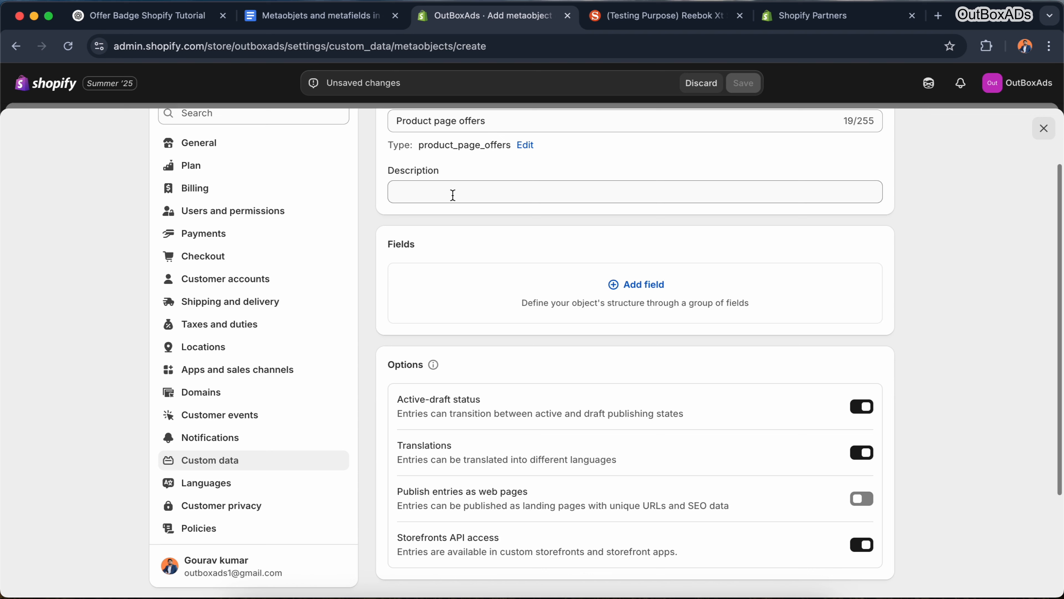
{"action": "left_click", "coordinate": [443, 196]}
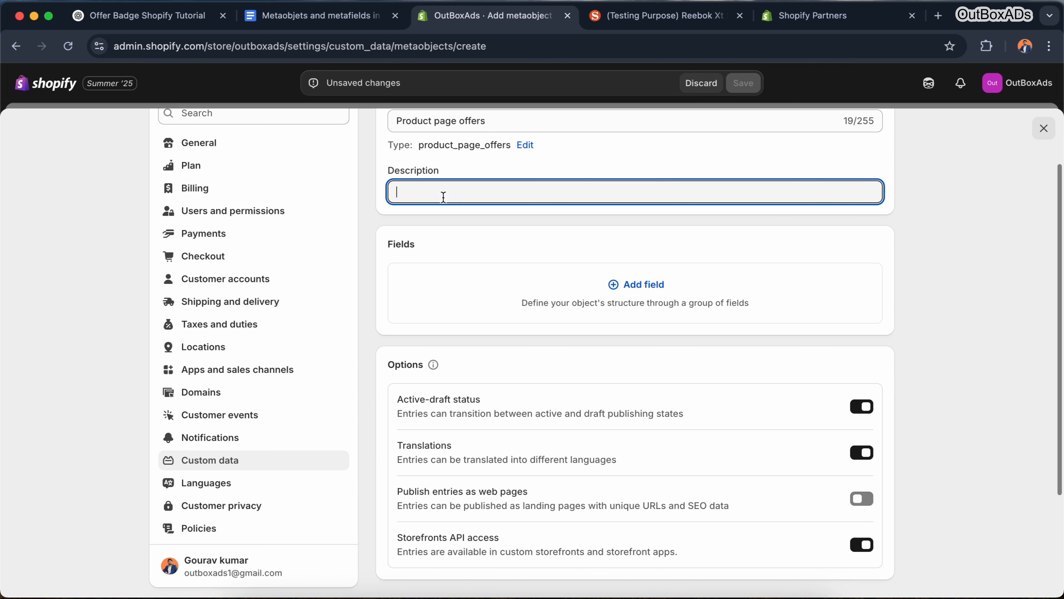
{"action": "type", "text": "Product page offer to display in discount badges"}
{"action": "left_click", "coordinate": [515, 166]}
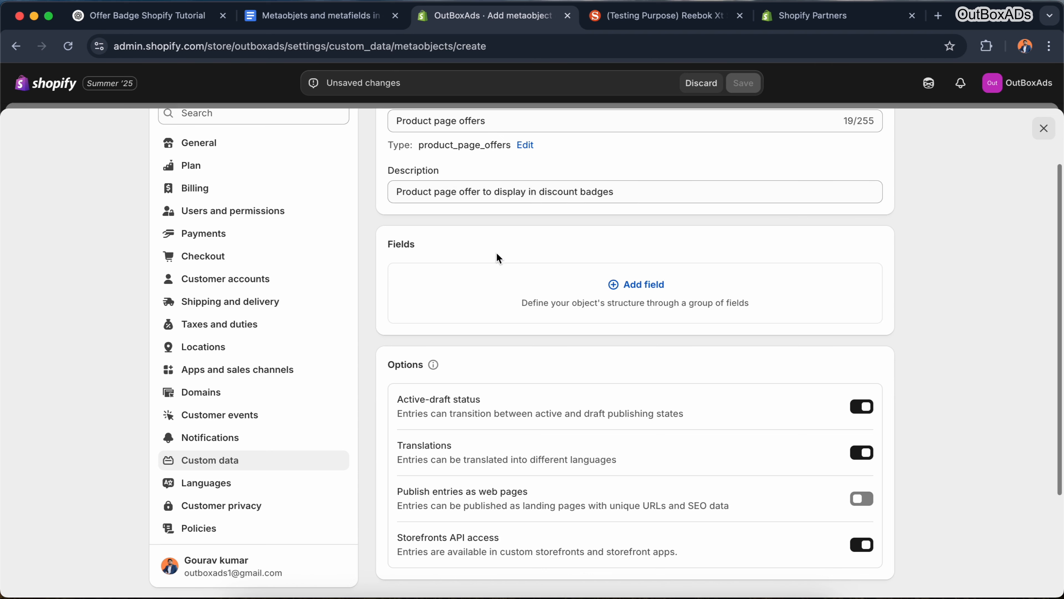
{"action": "scroll", "coordinate": [496, 252], "scroll_direction": "down", "scroll_amount": 1}
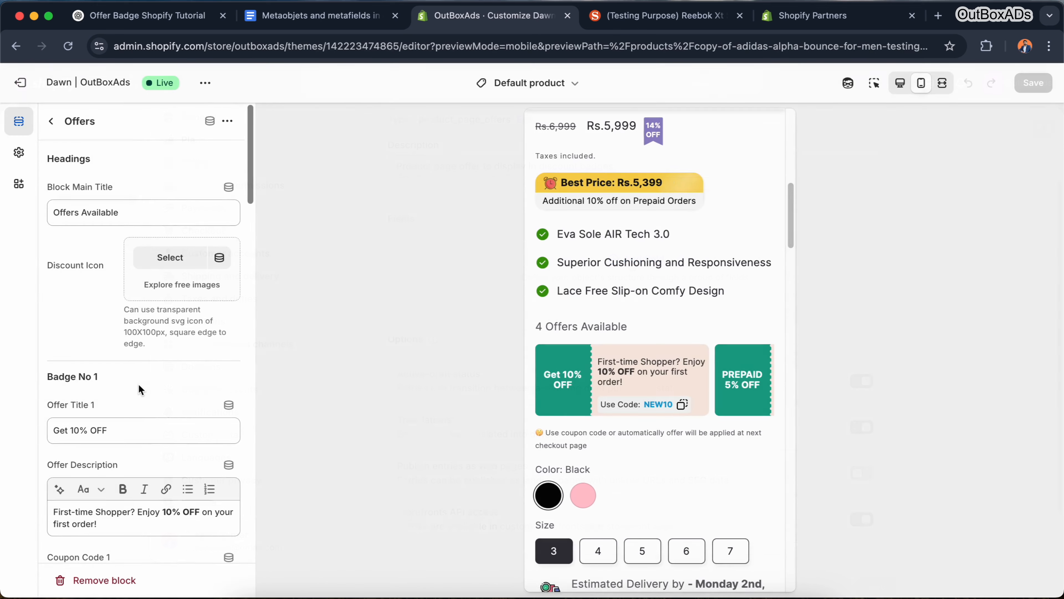
- Examine which title, description, coupon code and image fields each badge of the theme's Offers block needs
{"action": "scroll", "coordinate": [151, 379], "scroll_direction": "down", "scroll_amount": 3}
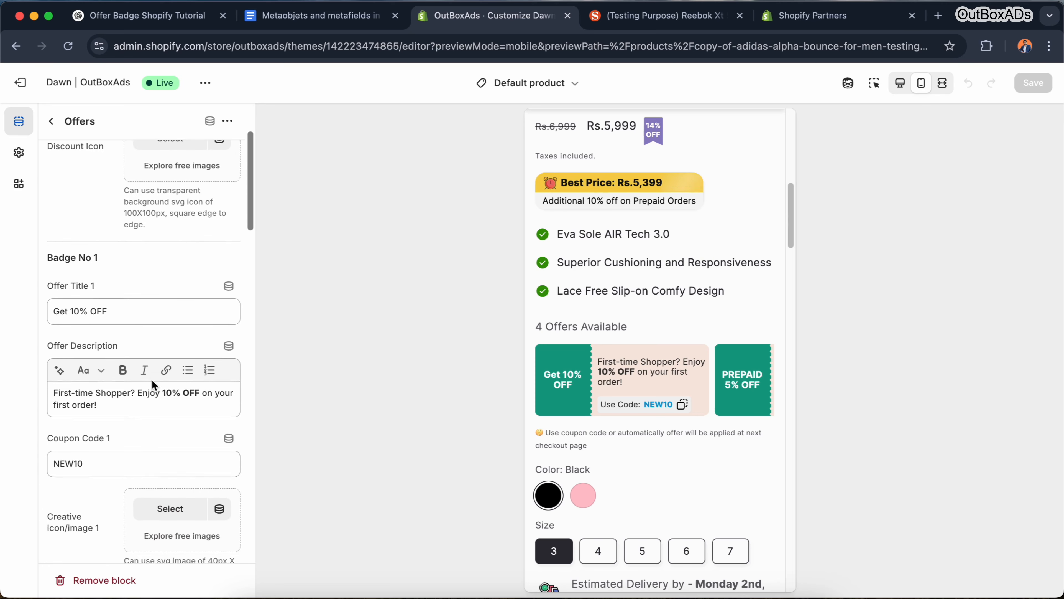
{"action": "scroll", "coordinate": [152, 380], "scroll_direction": "down", "scroll_amount": 5}
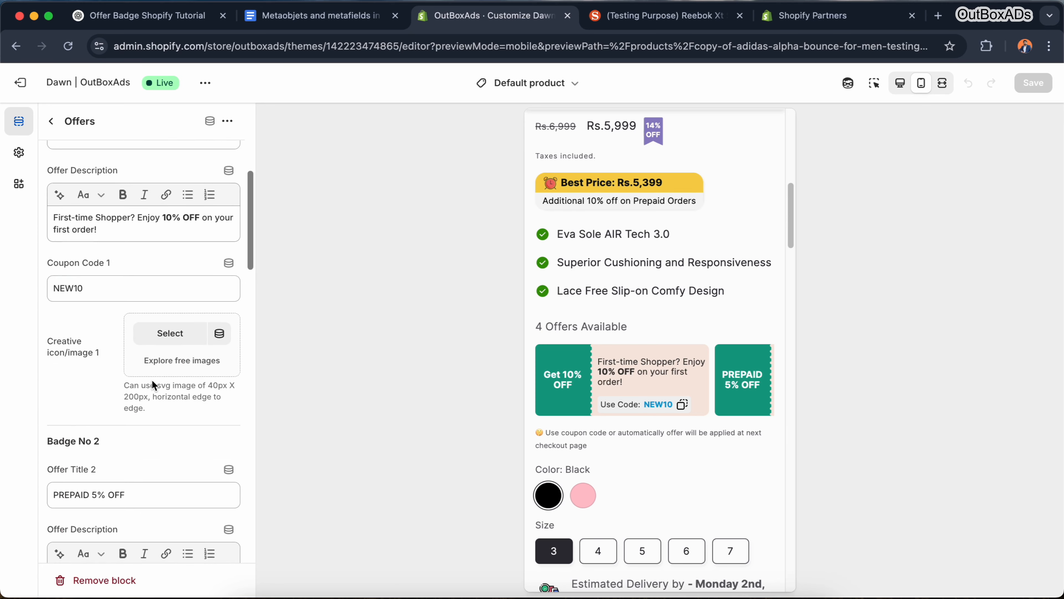
{"action": "scroll", "coordinate": [152, 383], "scroll_direction": "down", "scroll_amount": 4}
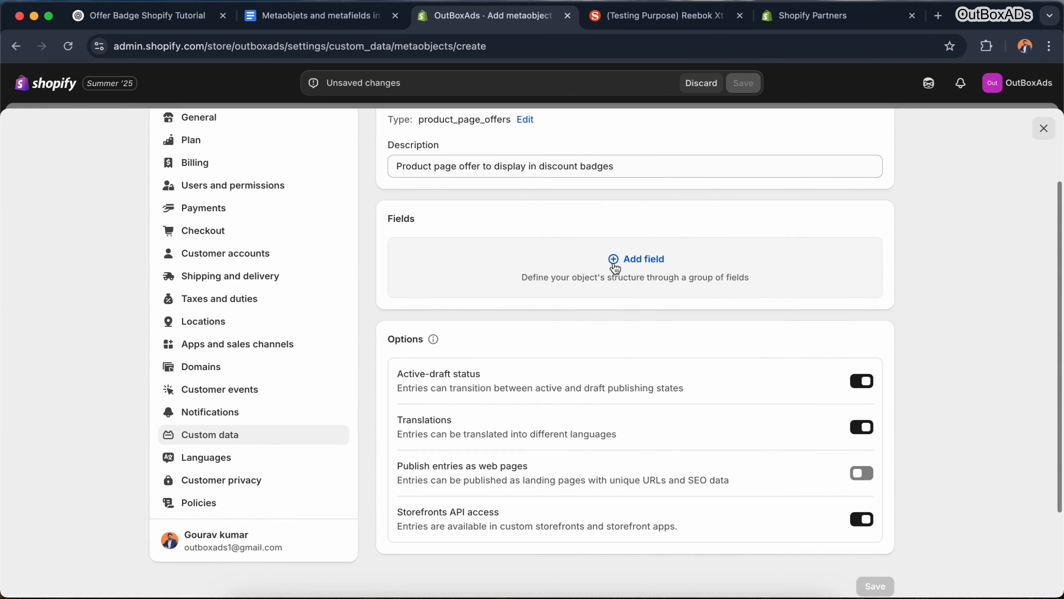
- Add a single line text field named "Heading" to the Product page offers definition
{"action": "left_click", "coordinate": [641, 260]}
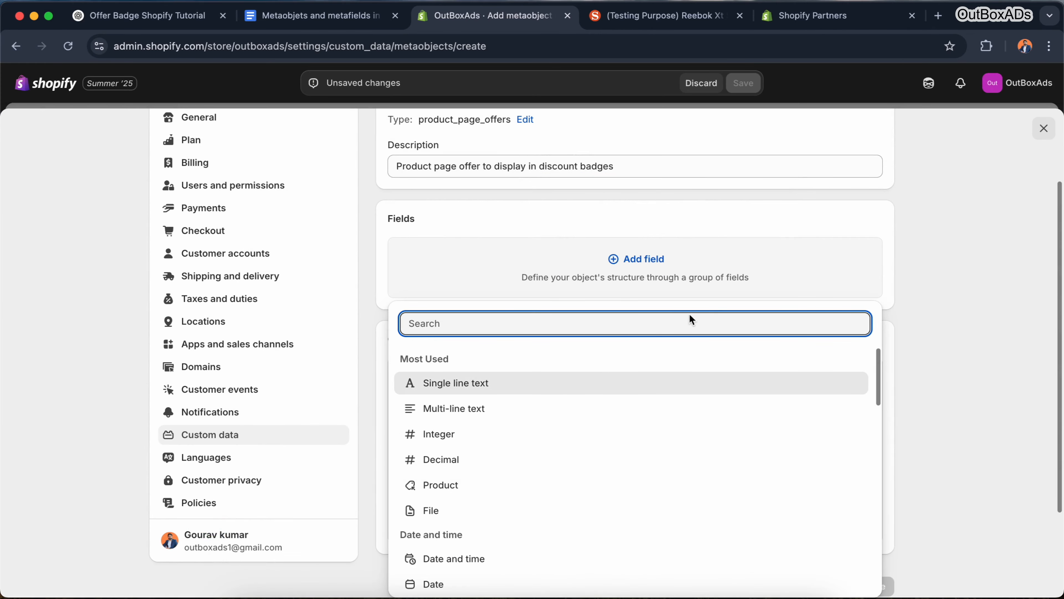
{"action": "left_click", "coordinate": [474, 388]}
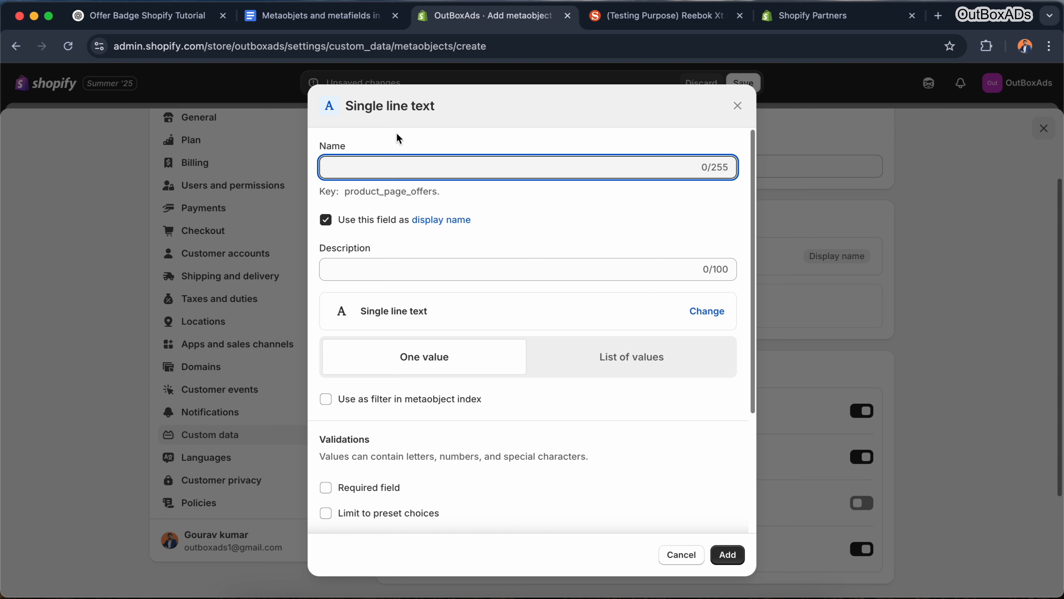
{"action": "type", "text": "Headin"}
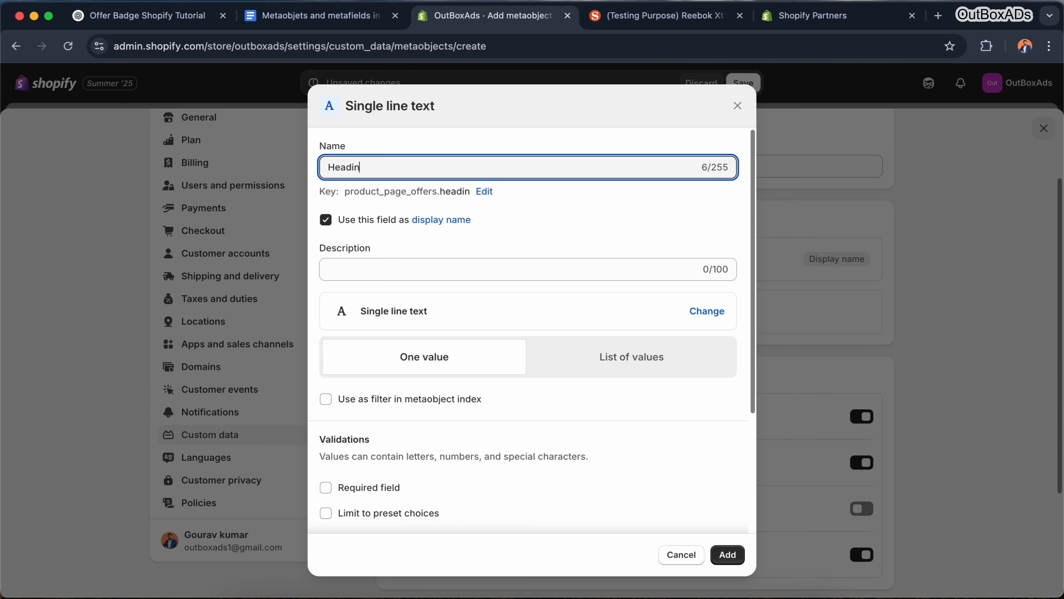
{"action": "type", "text": "g"}
{"action": "left_click", "coordinate": [563, 236]}
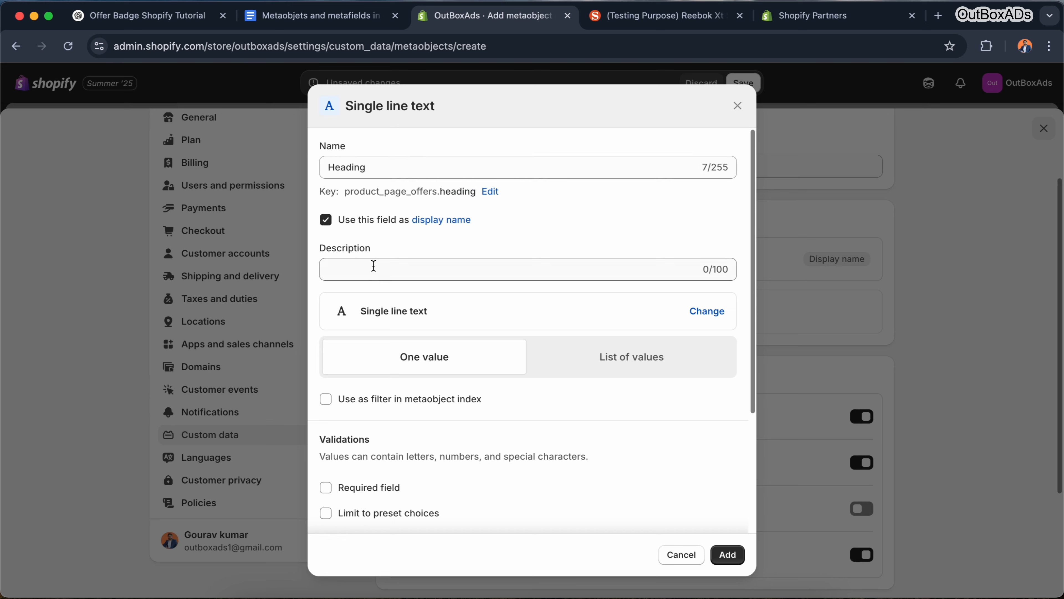
{"action": "scroll", "coordinate": [512, 346], "scroll_direction": "down", "scroll_amount": 1}
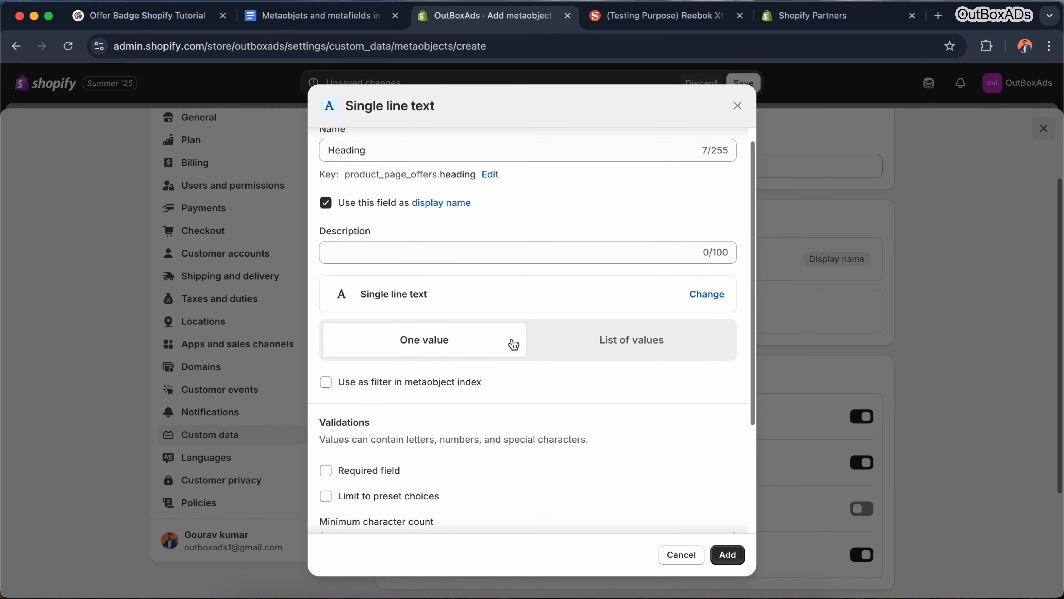
{"action": "scroll", "coordinate": [512, 345], "scroll_direction": "up", "scroll_amount": 1}
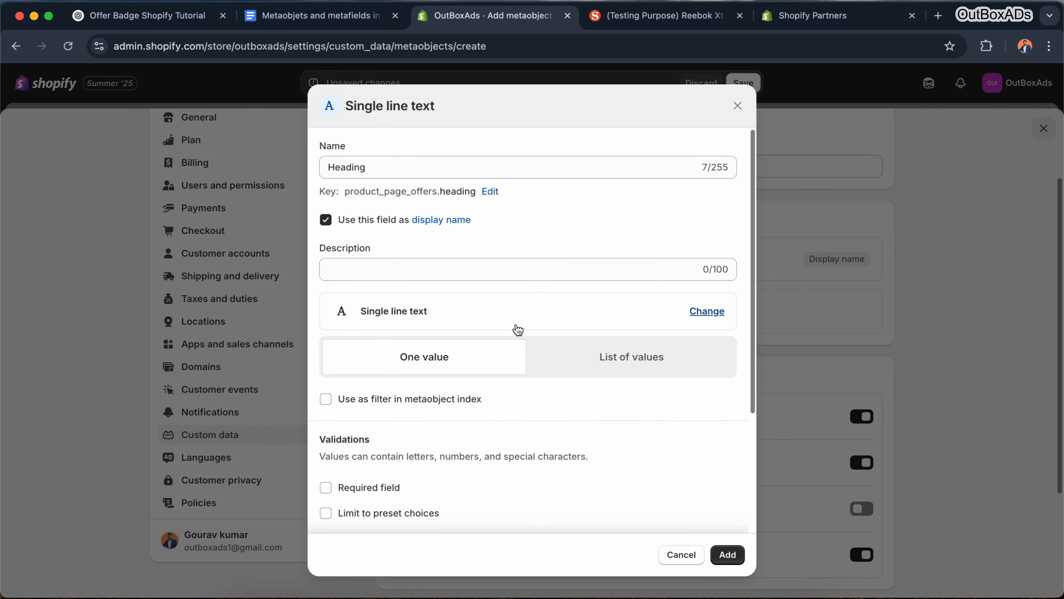
{"action": "left_click", "coordinate": [729, 556]}
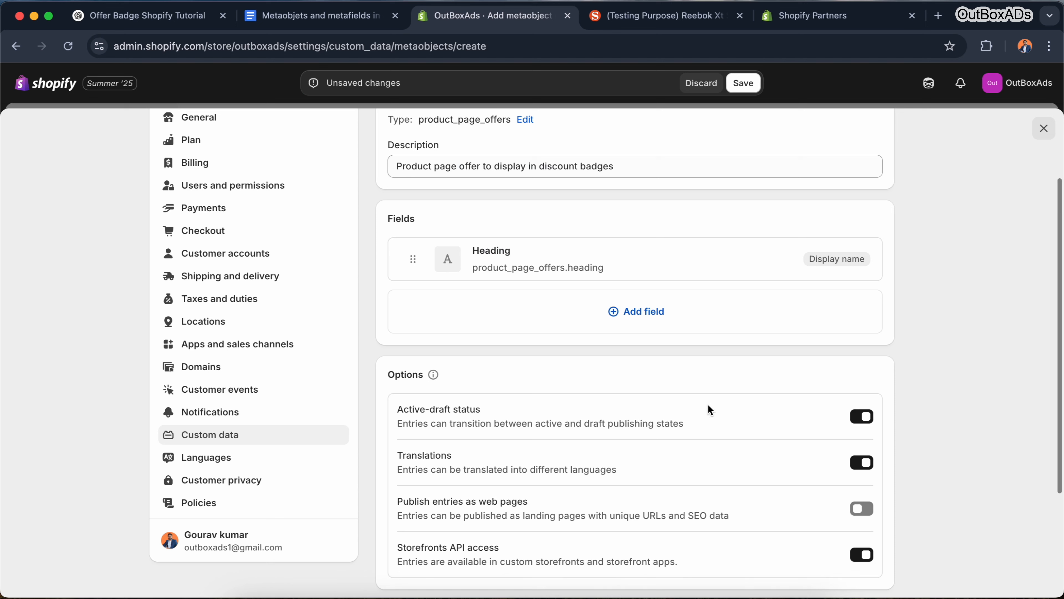
- Add a single line text field named "Coupon code" to the Product page offers definition
{"action": "left_click", "coordinate": [646, 320]}
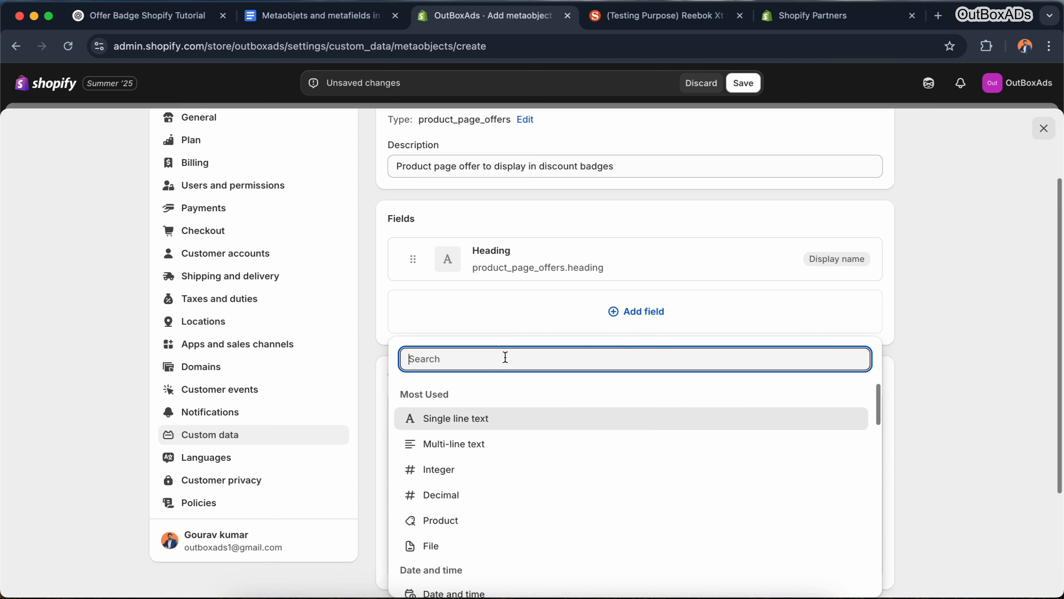
{"action": "left_click", "coordinate": [487, 421]}
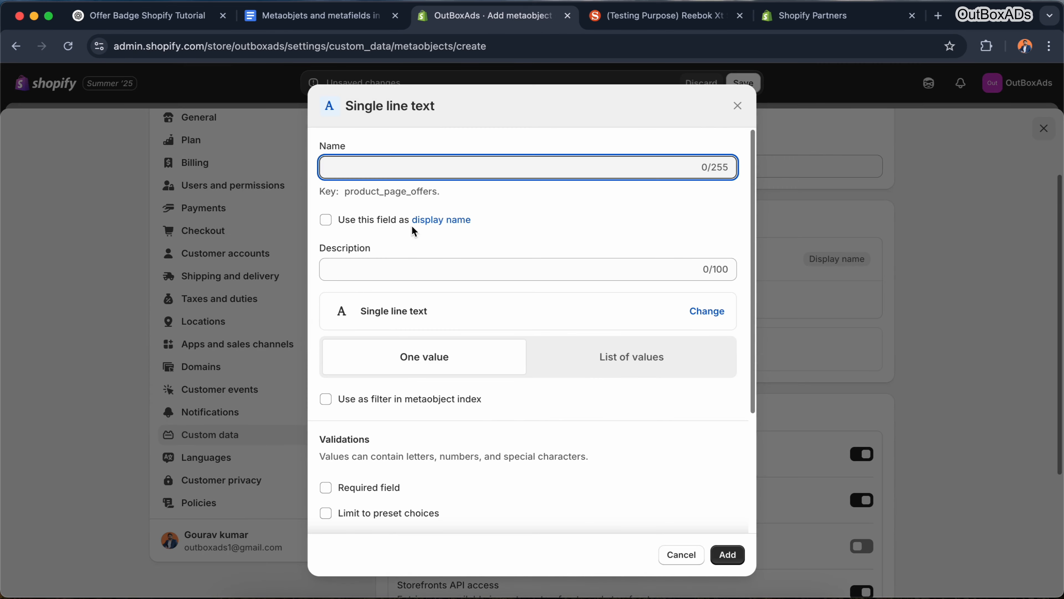
{"action": "type", "text": "Cou"}
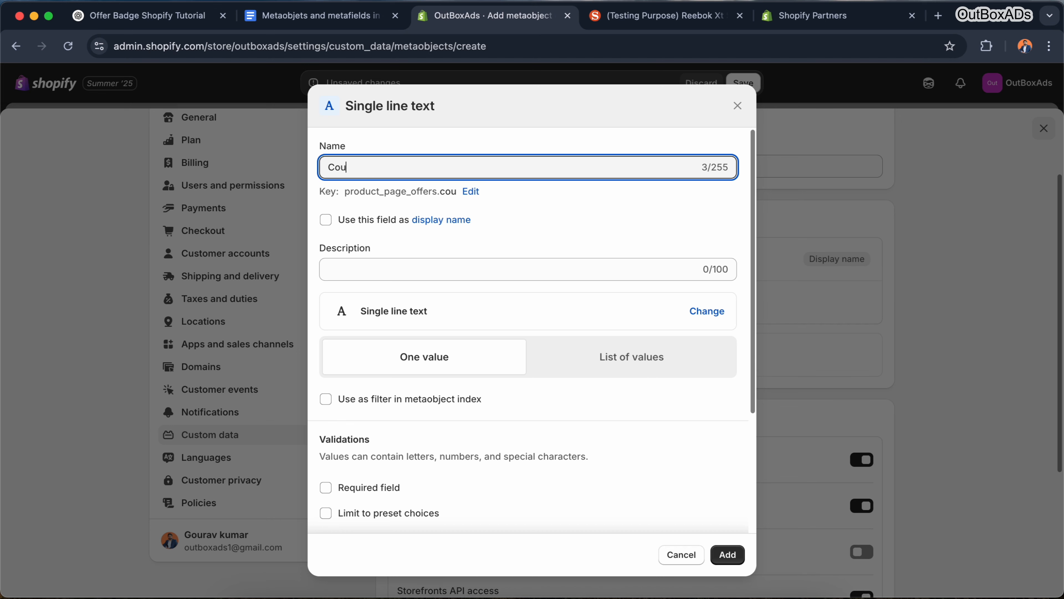
{"action": "type", "text": "pion code"}
{"action": "left_click", "coordinate": [526, 244]}
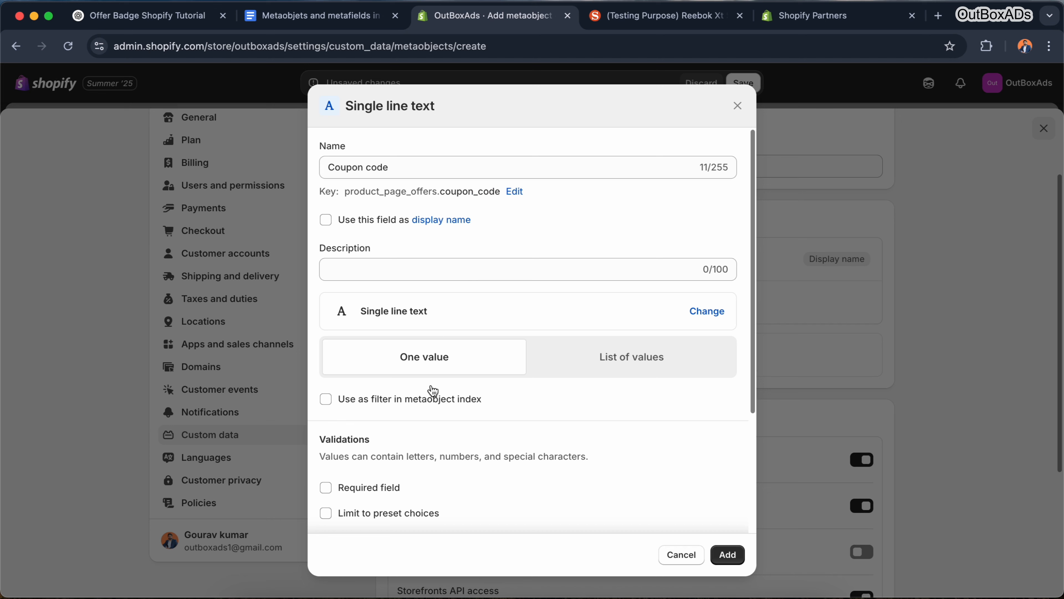
{"action": "left_click", "coordinate": [735, 557]}
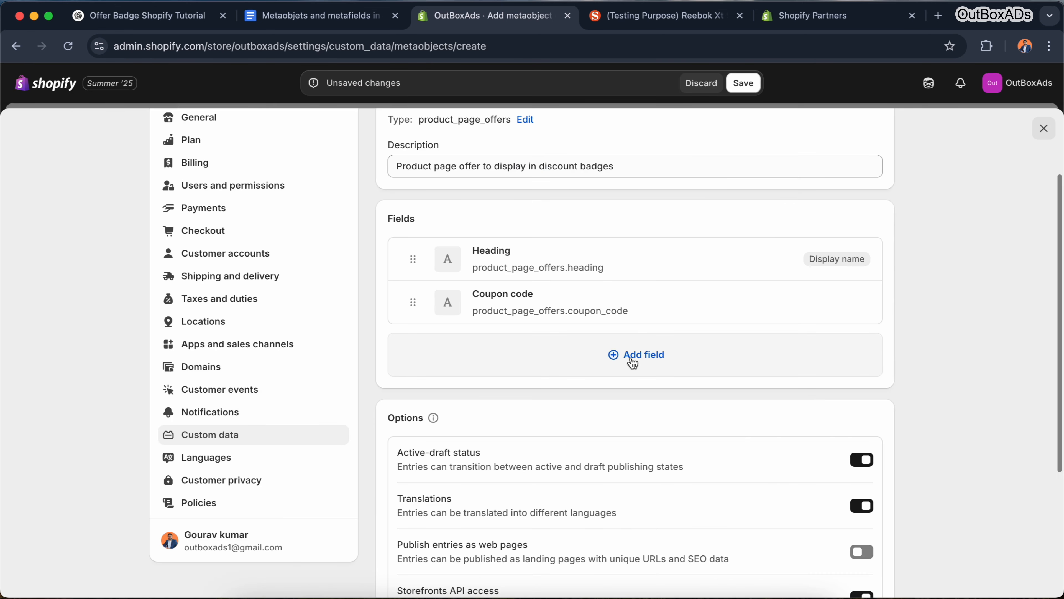
- Start a new file field in the Product page offers definition and name it "Method Image"
{"action": "left_click", "coordinate": [641, 362]}
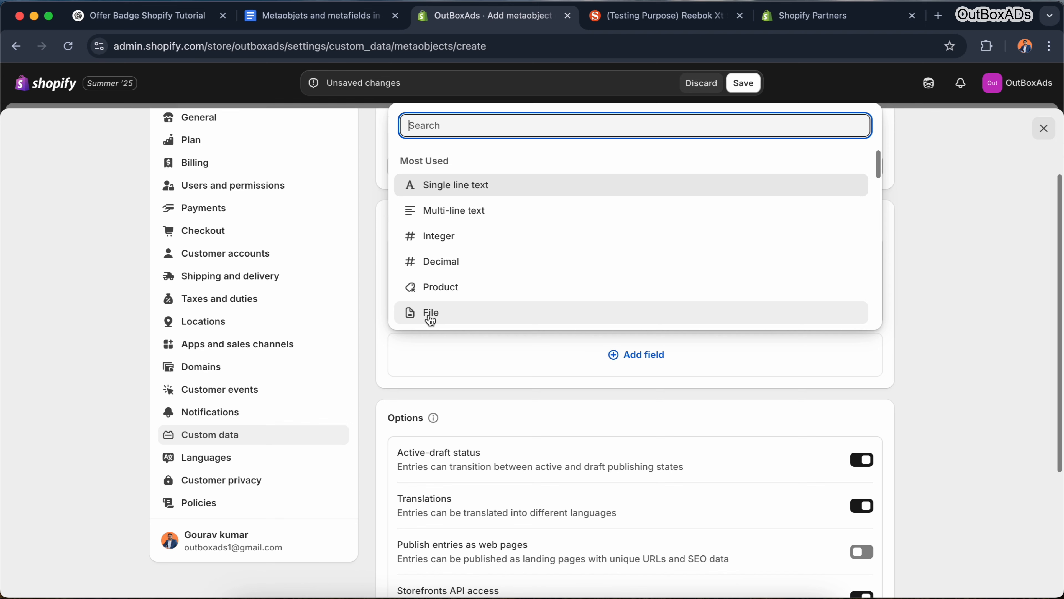
{"action": "left_click", "coordinate": [451, 317]}
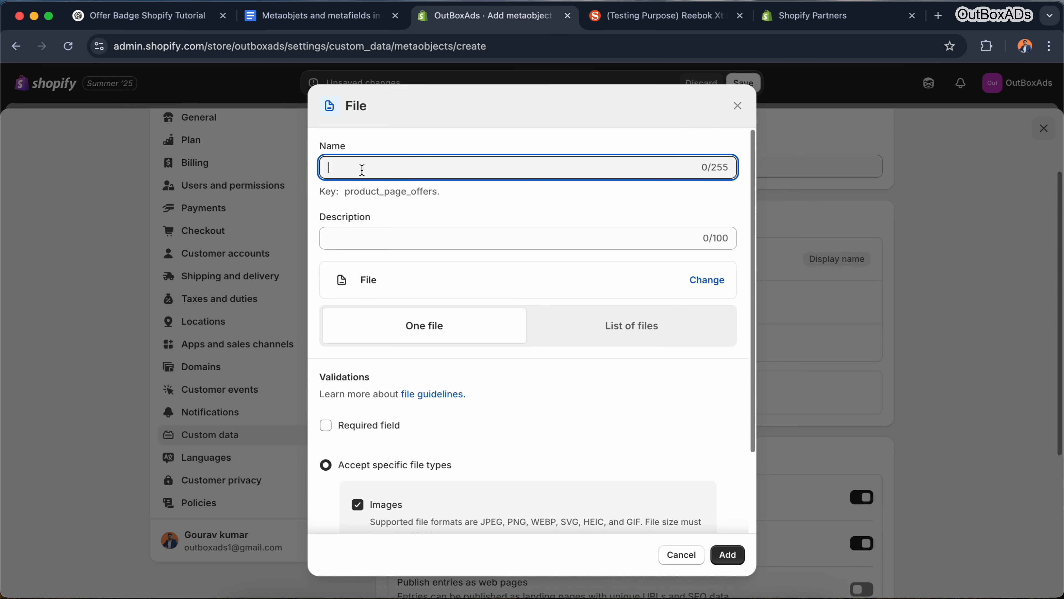
{"action": "type", "text": "Meth"}
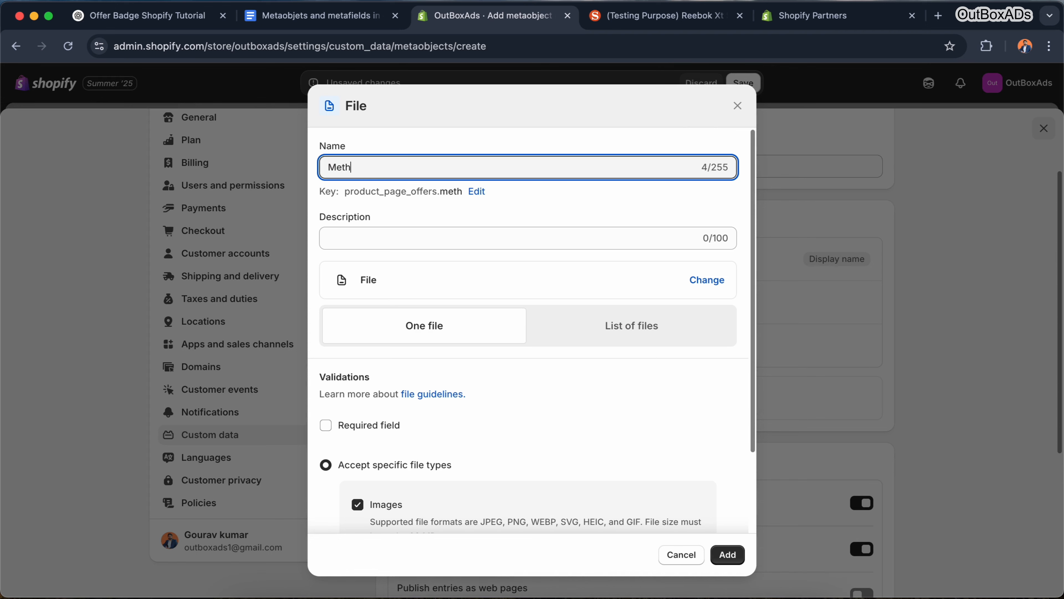
{"action": "type", "text": "od Image"}
{"action": "left_click", "coordinate": [435, 207]}
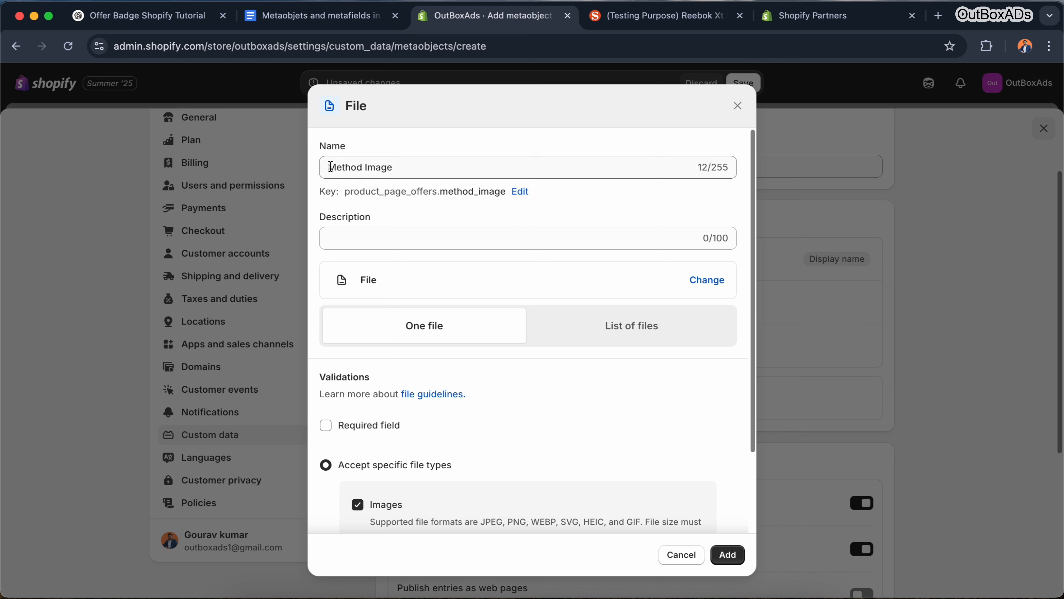
{"action": "left_click_drag", "start_coordinate": [329, 168], "coordinate": [399, 168]}
- Set the file field's description to "Upload transparent background SVG or PNG aspect ratio should be 5:1 horizontal"
{"action": "left_click", "coordinate": [339, 235]}
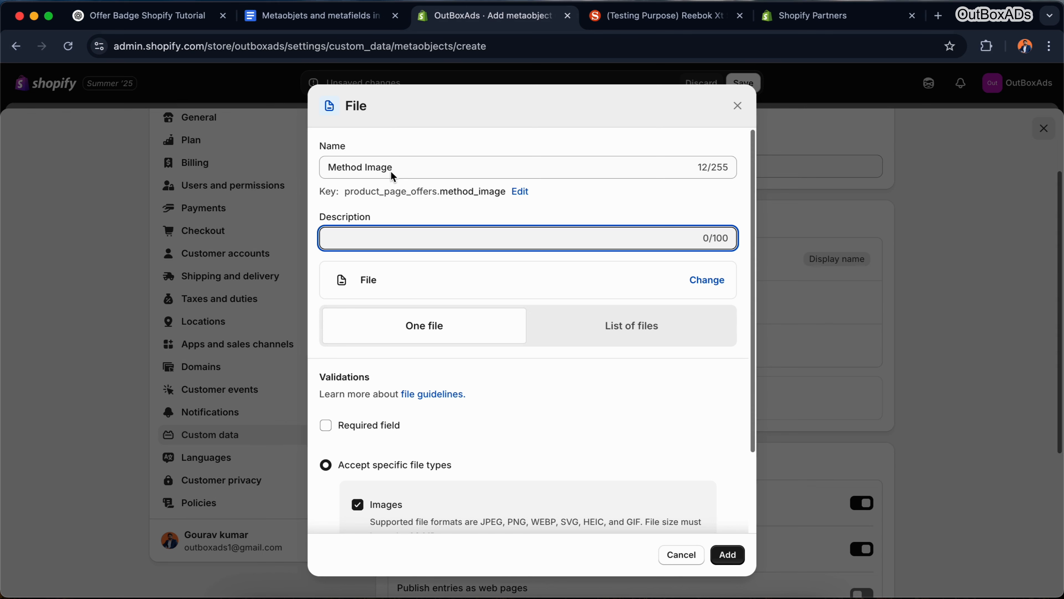
{"action": "type", "text": "Upload transparent background SVG or PNG aspect ratio should be 5:1 horizontal"}
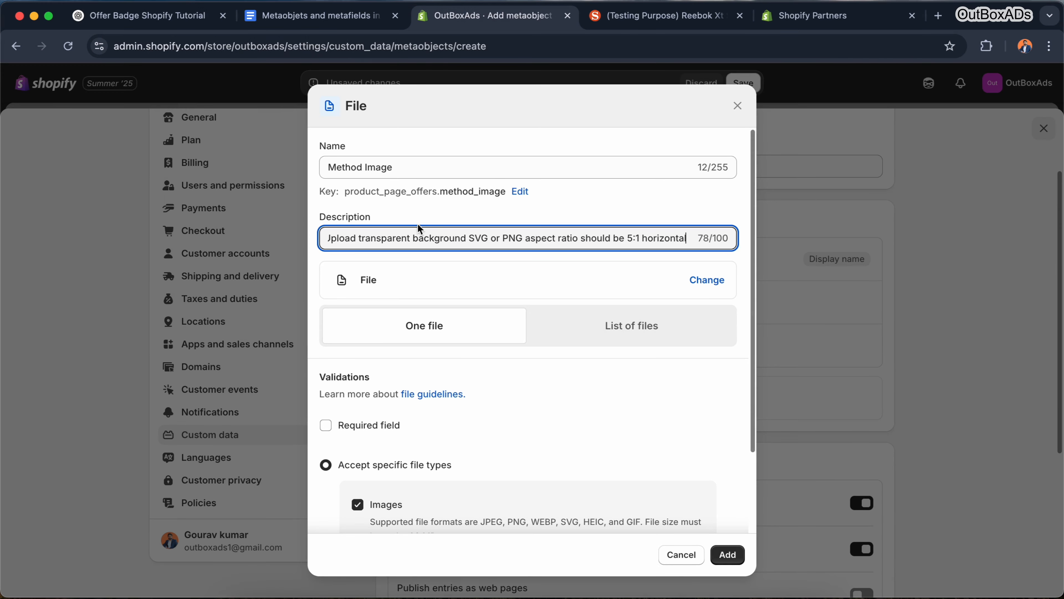
{"action": "left_click", "coordinate": [585, 220]}
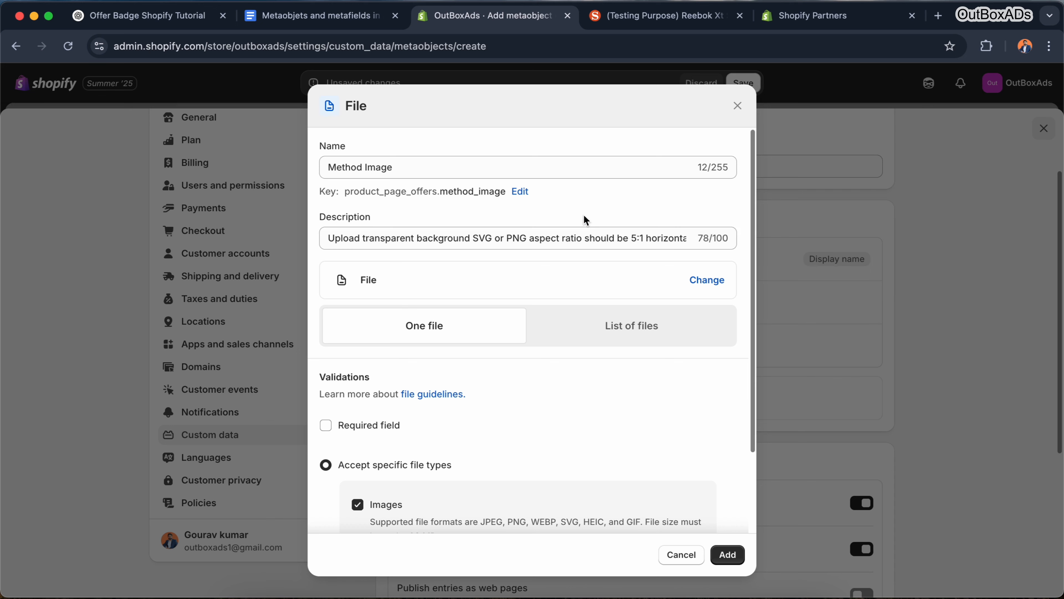
- Exclude videos from the Method Image field's accepted file types and add the field to the definition
{"action": "scroll", "coordinate": [473, 286], "scroll_direction": "down", "scroll_amount": 3}
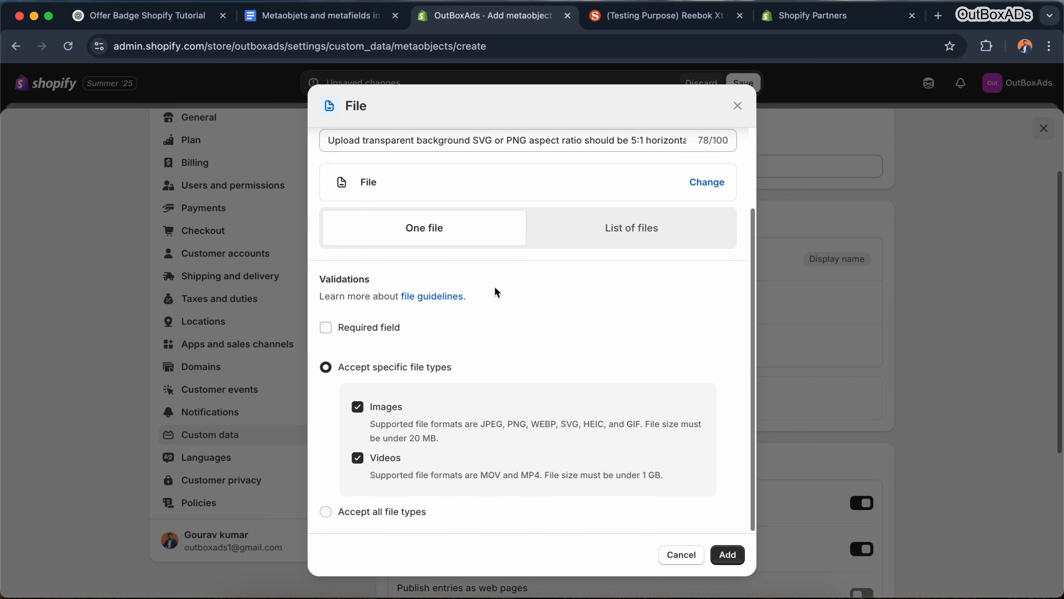
{"action": "left_click", "coordinate": [358, 461]}
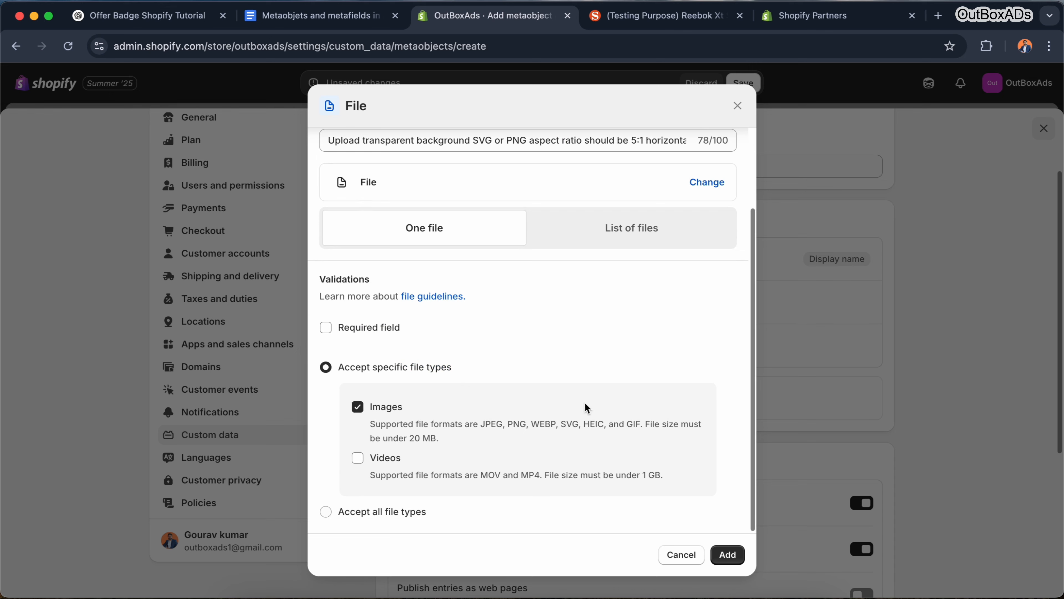
{"action": "left_click", "coordinate": [738, 560]}
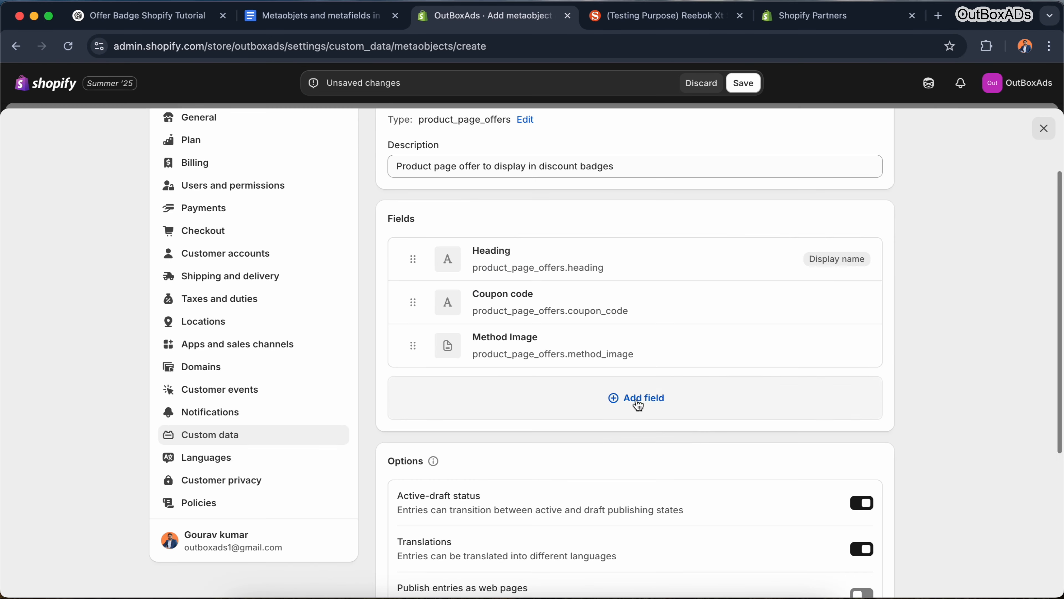
- Add a rich text field named "Description" to the Product page offers definition
{"action": "left_click", "coordinate": [642, 406]}
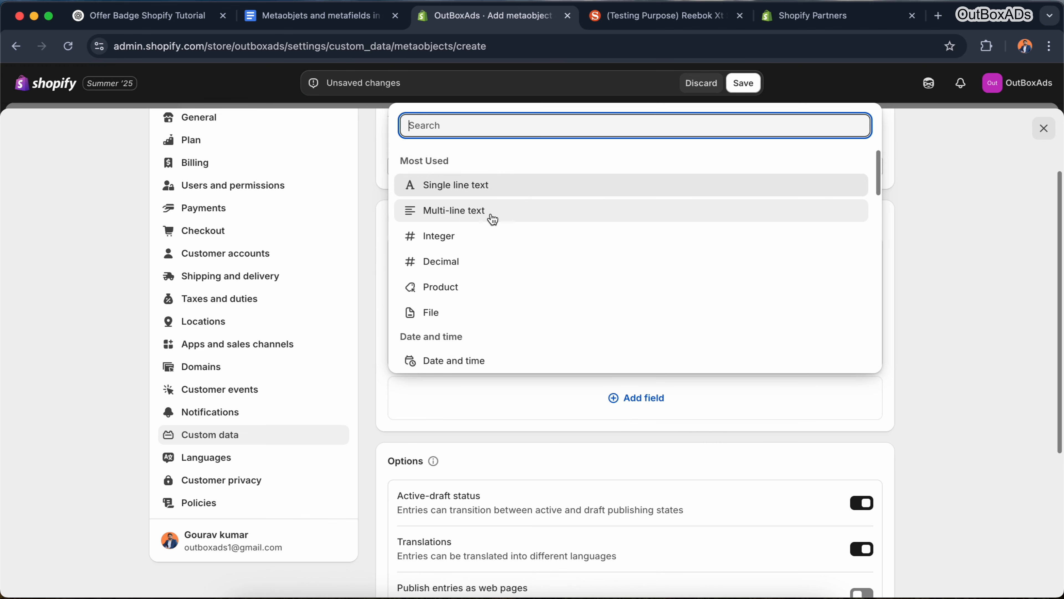
{"action": "scroll", "coordinate": [486, 315], "scroll_direction": "down", "scroll_amount": 5}
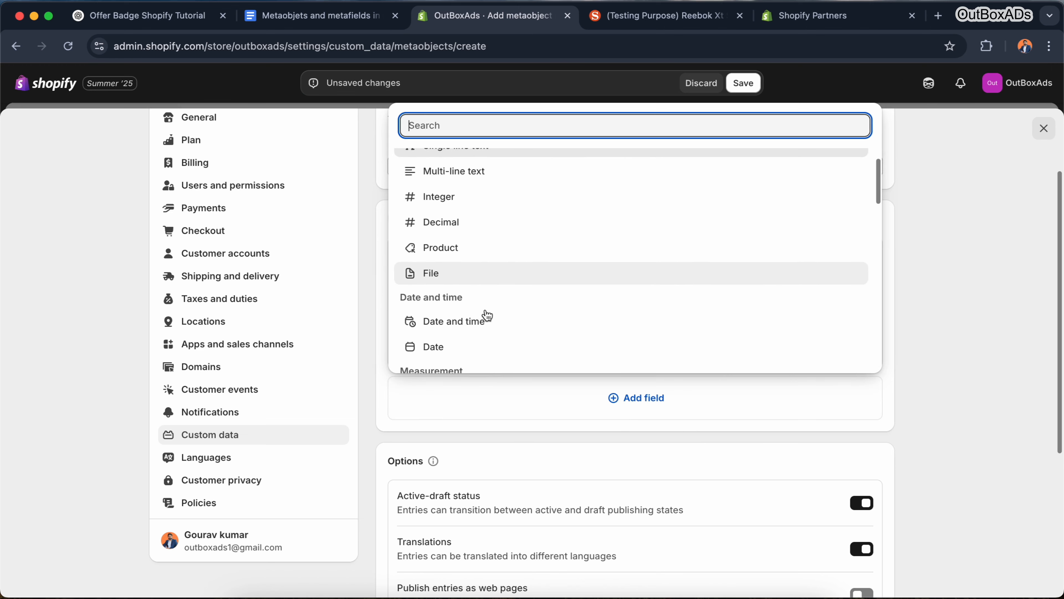
{"action": "scroll", "coordinate": [486, 312], "scroll_direction": "down", "scroll_amount": 5}
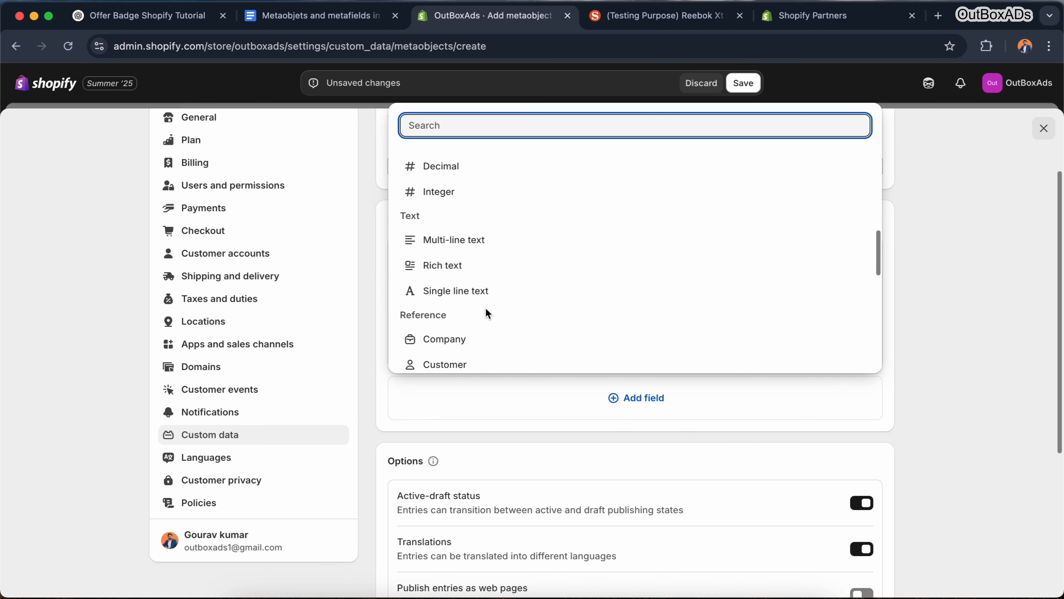
{"action": "left_click", "coordinate": [446, 269]}
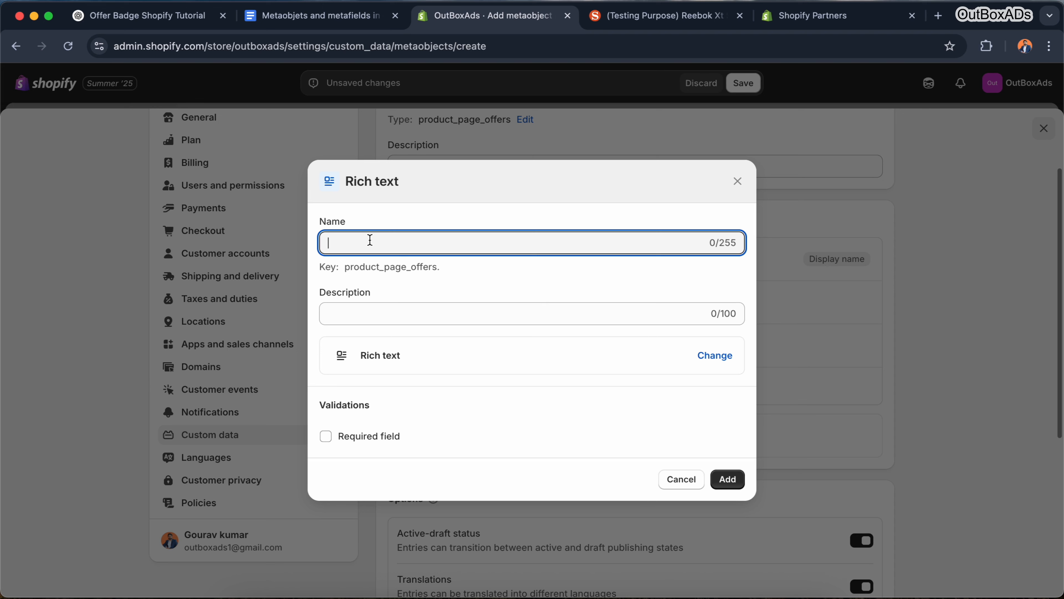
{"action": "type", "text": "Desc"}
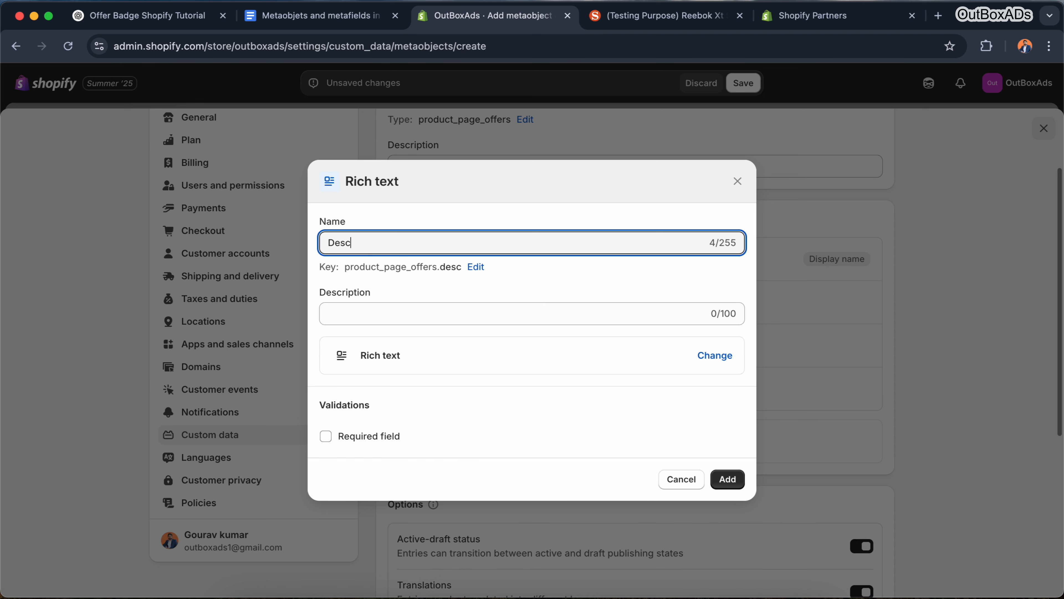
{"action": "type", "text": "ription"}
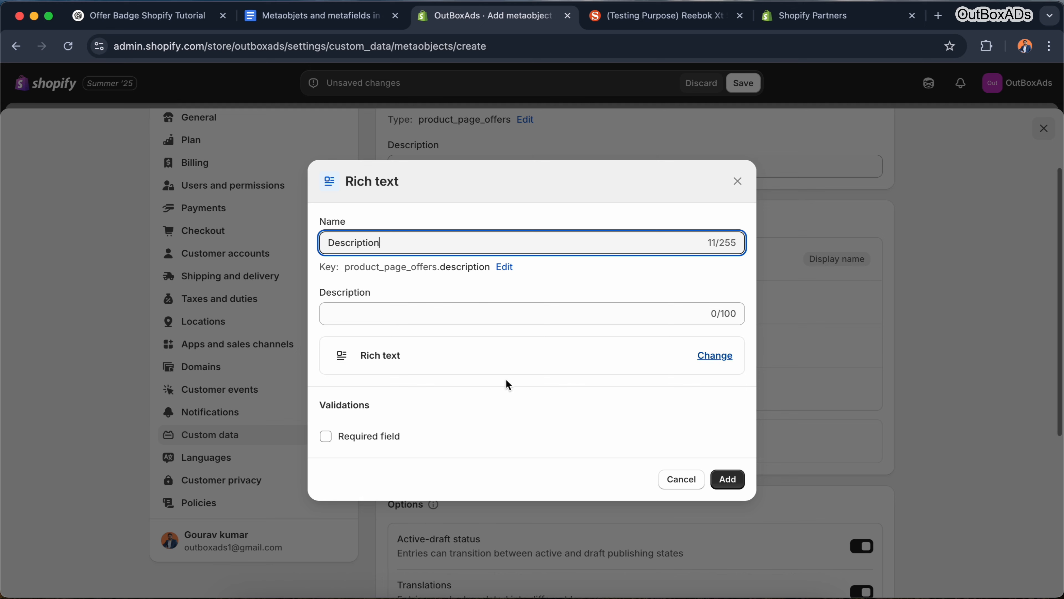
{"action": "left_click", "coordinate": [729, 479]}
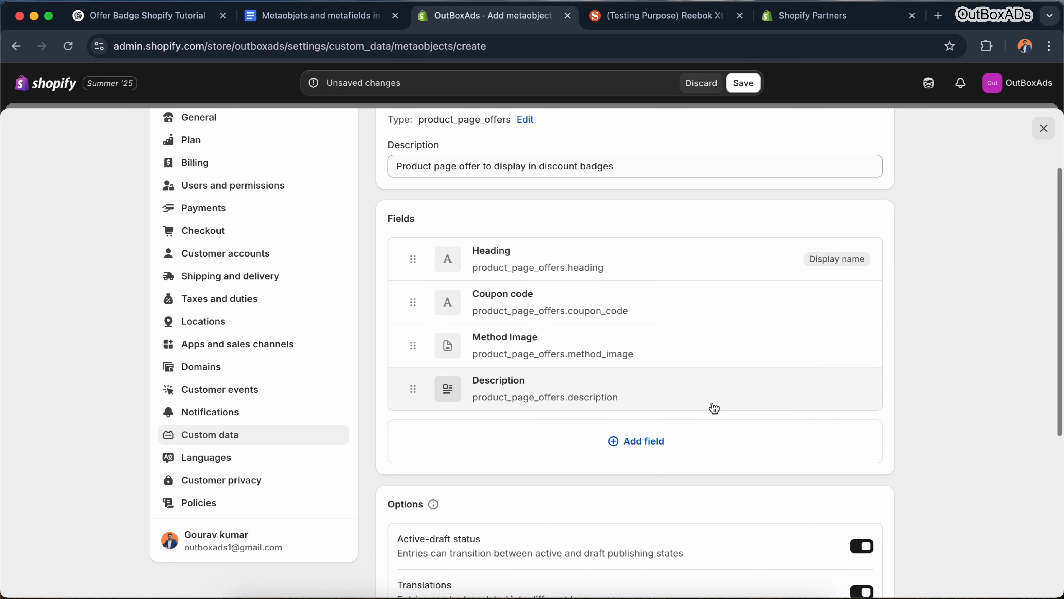
- Save the Product page offers metaobject definition and look over its saved fields
{"action": "scroll", "coordinate": [716, 410], "scroll_direction": "up", "scroll_amount": 1}
{"action": "left_click", "coordinate": [741, 86]}
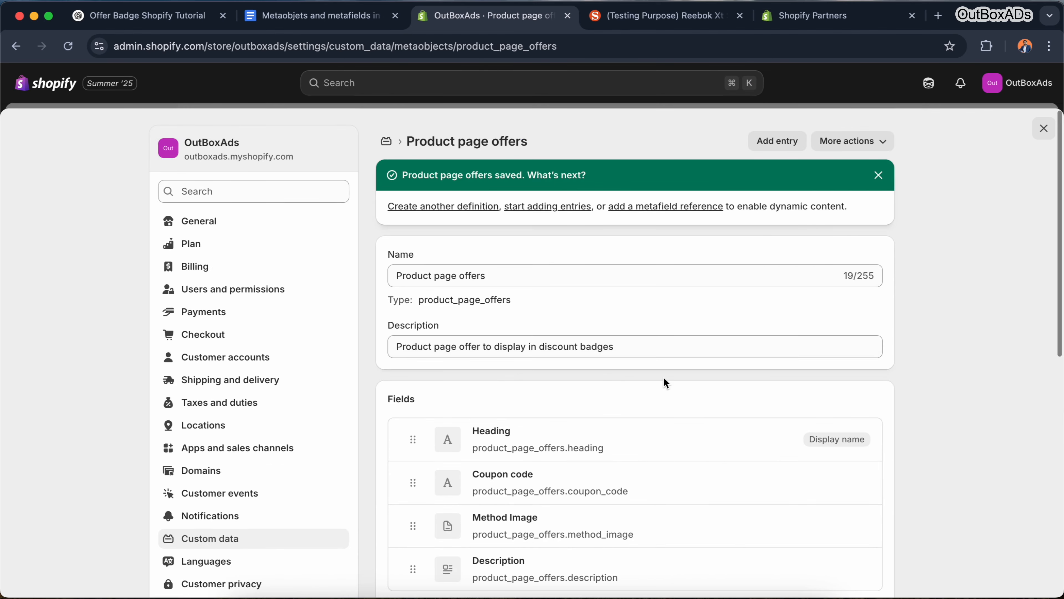
{"action": "scroll", "coordinate": [664, 377], "scroll_direction": "down", "scroll_amount": 10}
{"action": "scroll", "coordinate": [664, 377], "scroll_direction": "up", "scroll_amount": 10}
- Return to the custom data overview and start a new metafield definition for products
{"action": "left_click", "coordinate": [385, 142]}
{"action": "scroll", "coordinate": [386, 358], "scroll_direction": "down", "scroll_amount": 10}
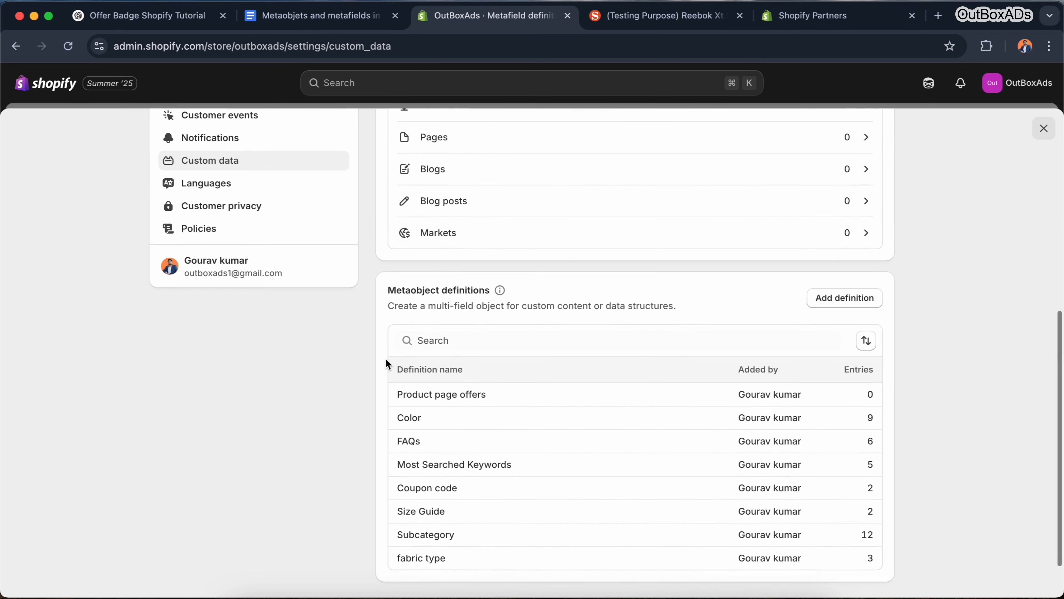
{"action": "scroll", "coordinate": [385, 357], "scroll_direction": "down", "scroll_amount": 1}
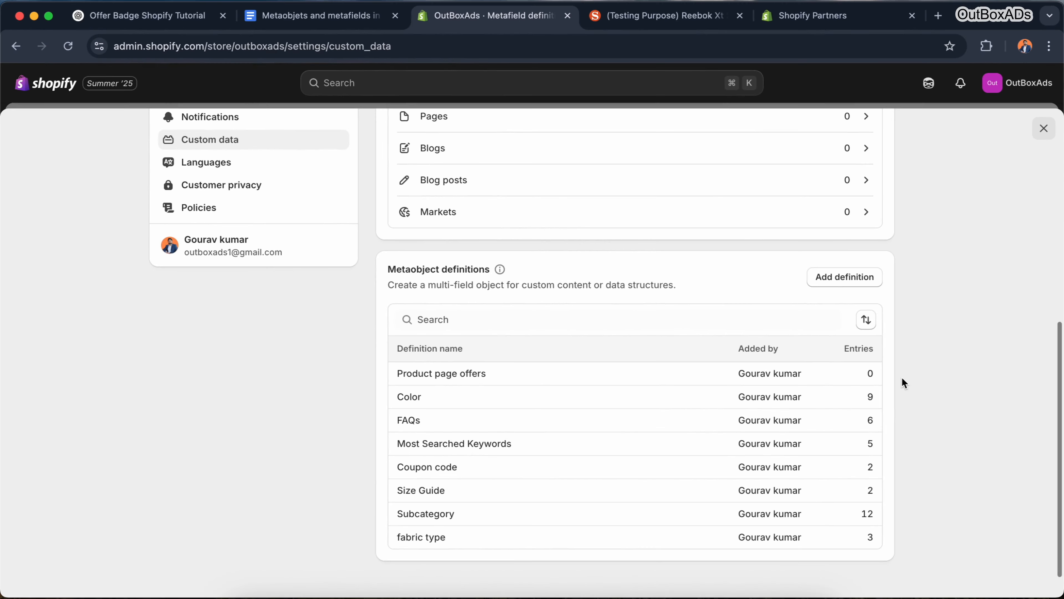
{"action": "scroll", "coordinate": [901, 382], "scroll_direction": "up", "scroll_amount": 10}
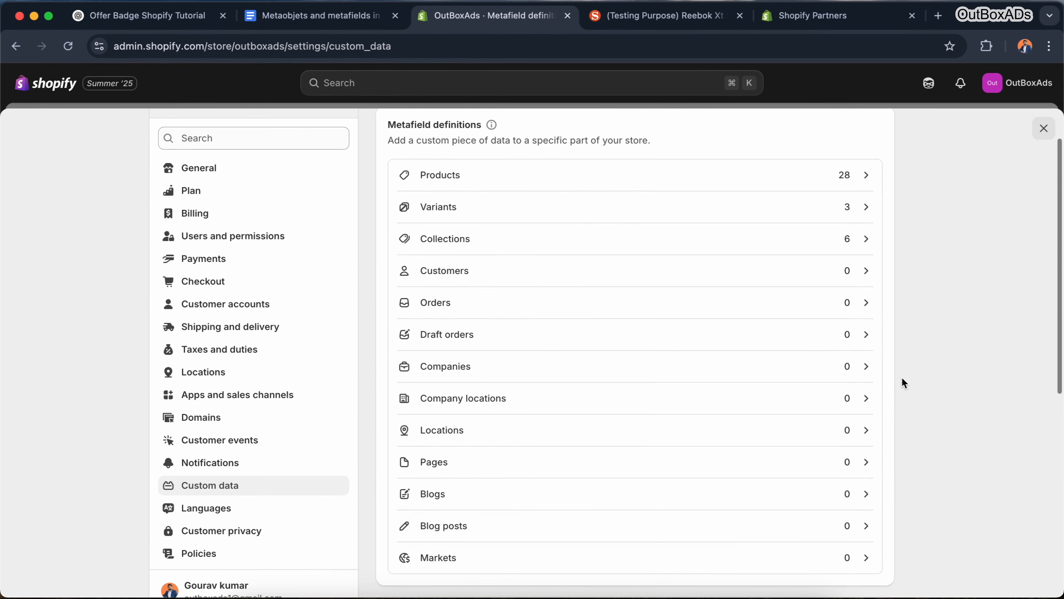
{"action": "scroll", "coordinate": [902, 378], "scroll_direction": "up", "scroll_amount": 2}
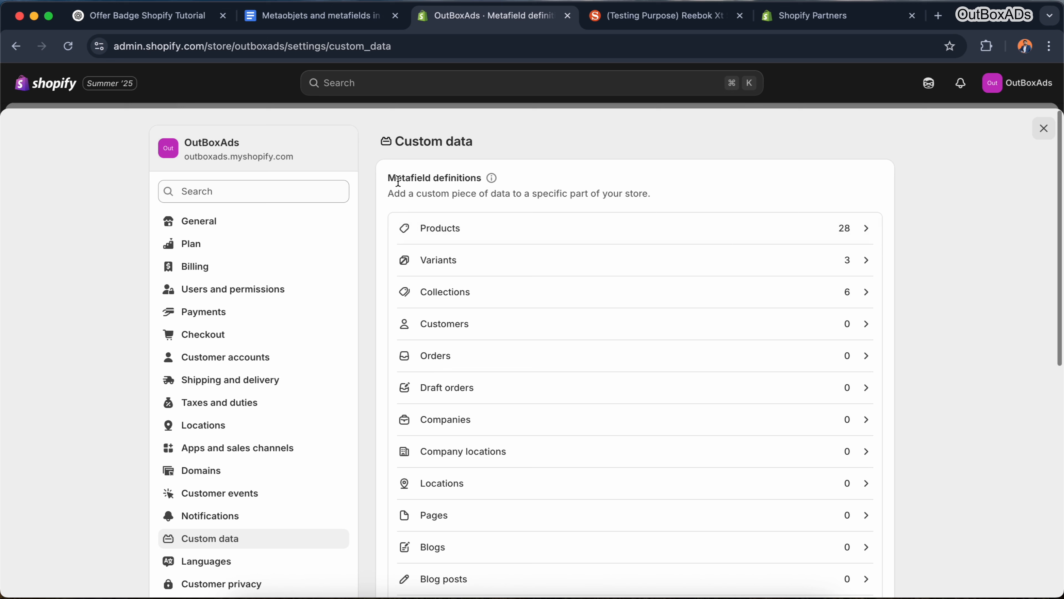
{"action": "left_click_drag", "start_coordinate": [387, 179], "coordinate": [482, 178]}
{"action": "left_click", "coordinate": [571, 178]}
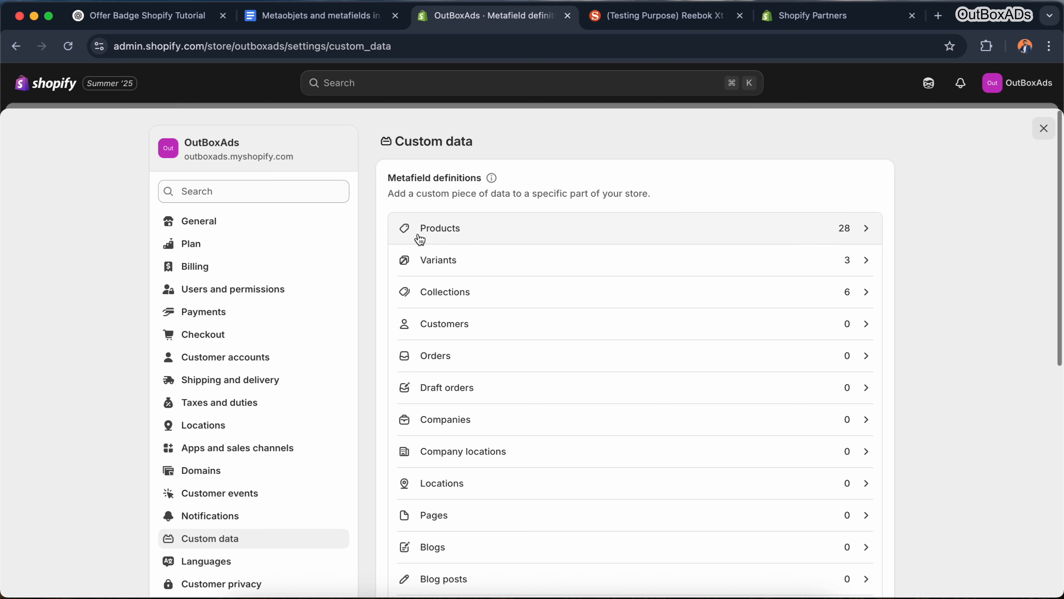
{"action": "left_click", "coordinate": [482, 238]}
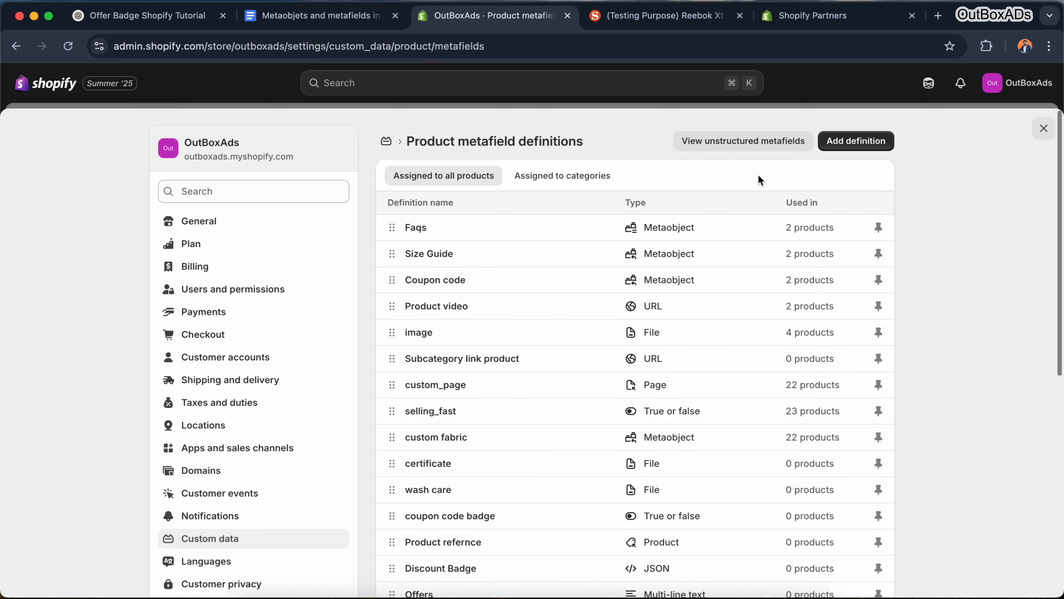
{"action": "left_click", "coordinate": [856, 142]}
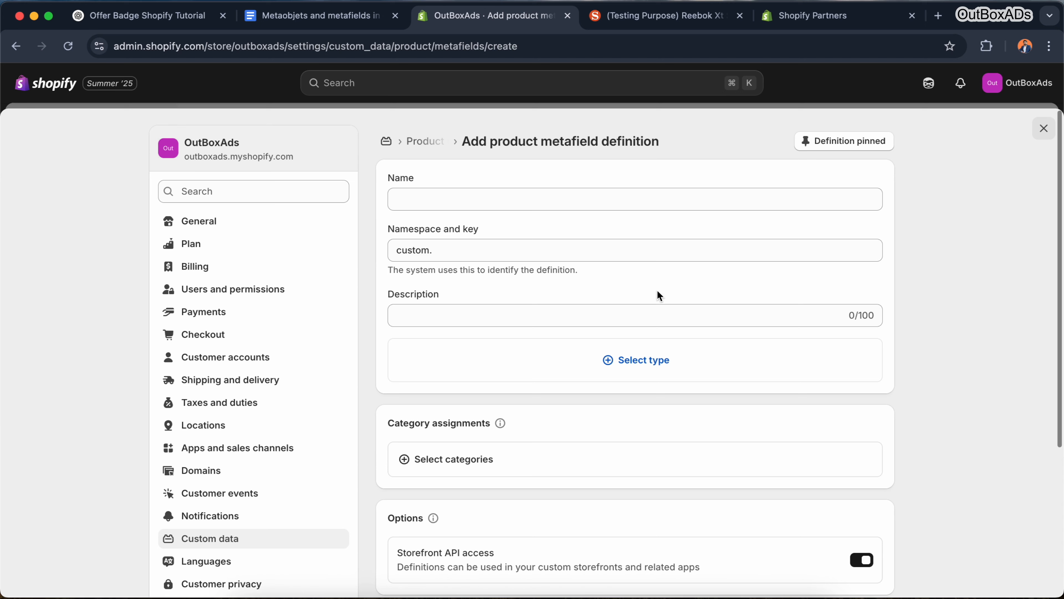
- Name the new product metafield definition "Product Custom Offers 1"
{"action": "left_click", "coordinate": [430, 197]}
{"action": "type", "text": "Product Custom Offers 1"}
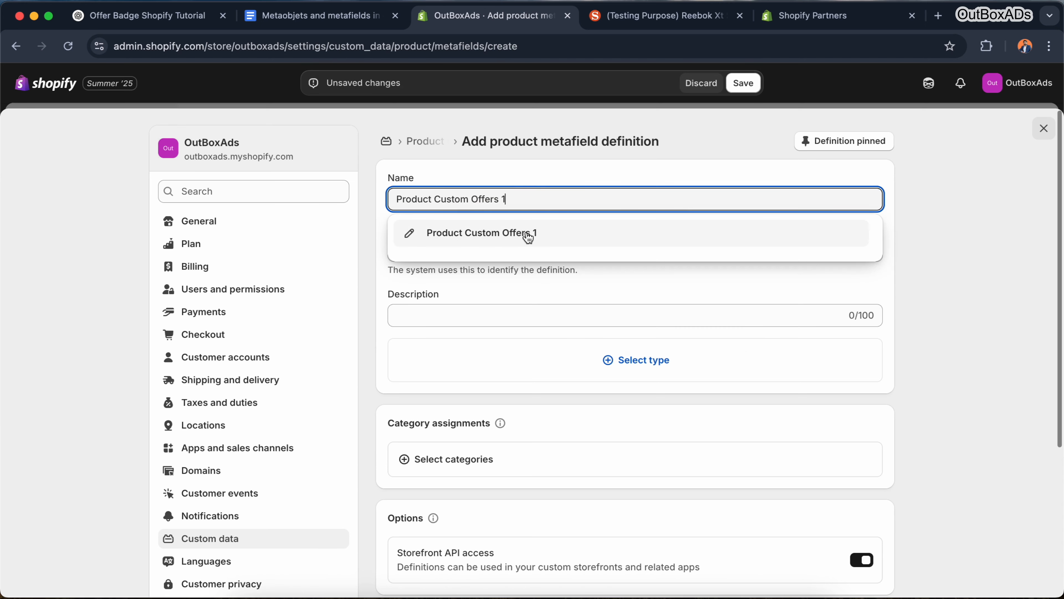
{"action": "left_click", "coordinate": [527, 233]}
- Set the type of the Product Custom Offers 1 metafield to Metaobject
{"action": "scroll", "coordinate": [553, 290], "scroll_direction": "down", "scroll_amount": 3}
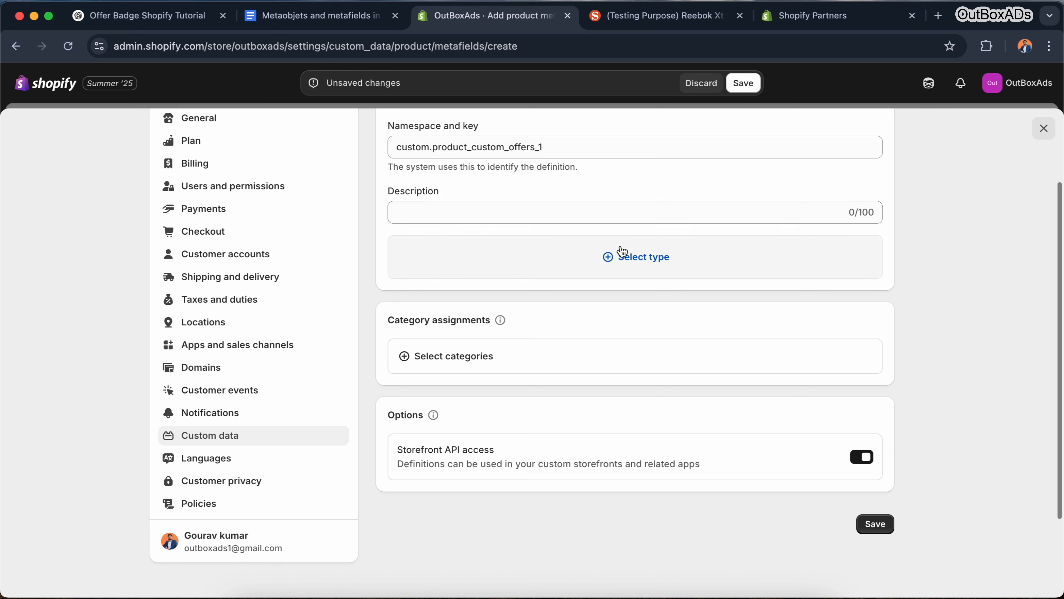
{"action": "left_click", "coordinate": [634, 264]}
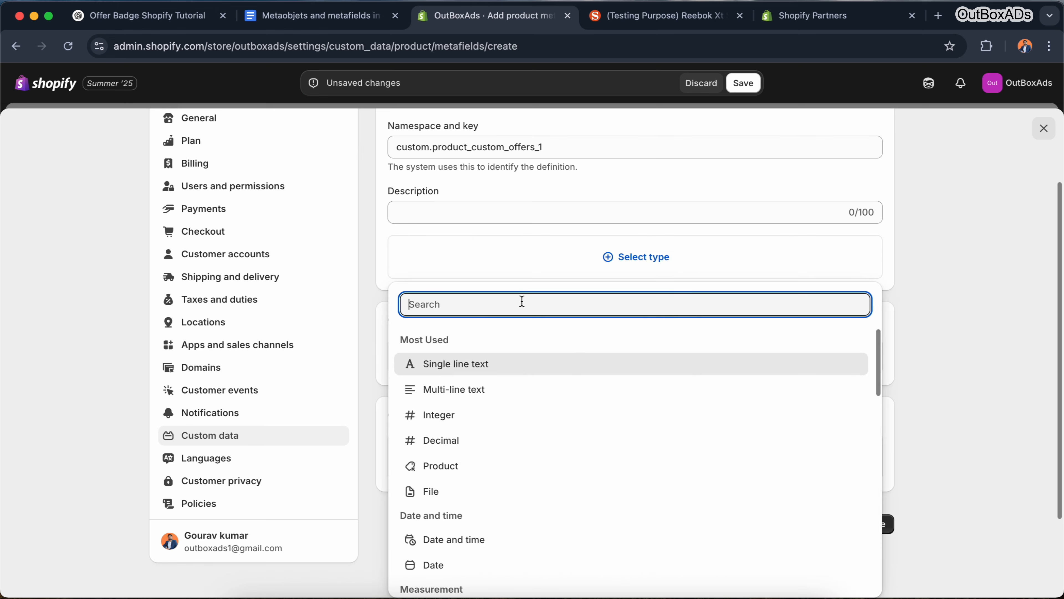
{"action": "type", "text": "meta"}
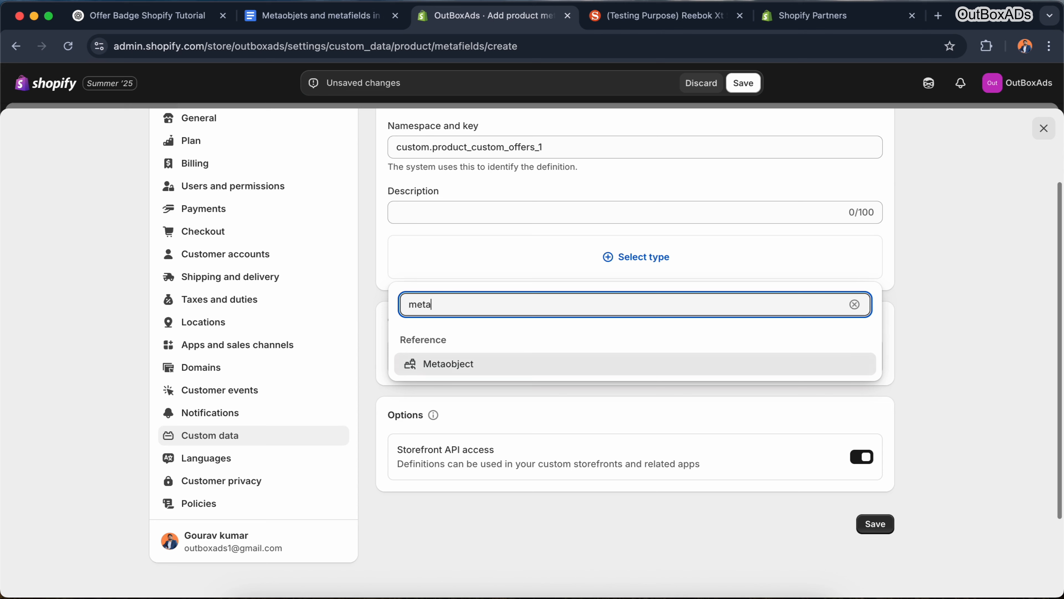
{"action": "left_click", "coordinate": [458, 365]}
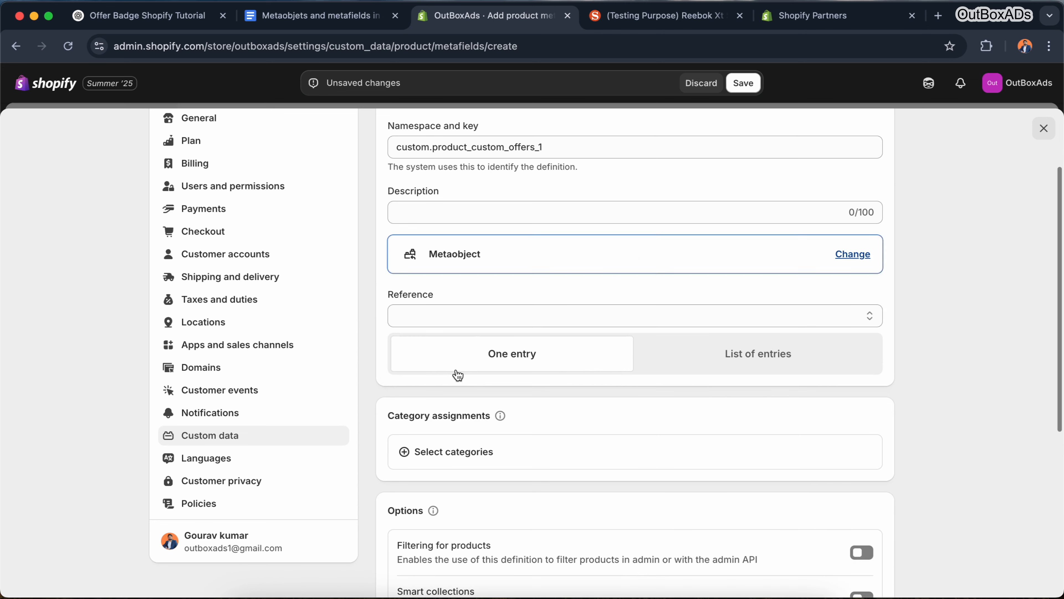
- Reference the Product page offers metaobject in the Product Custom Offers 1 metafield and save the definition
{"action": "scroll", "coordinate": [526, 303], "scroll_direction": "down", "scroll_amount": 3}
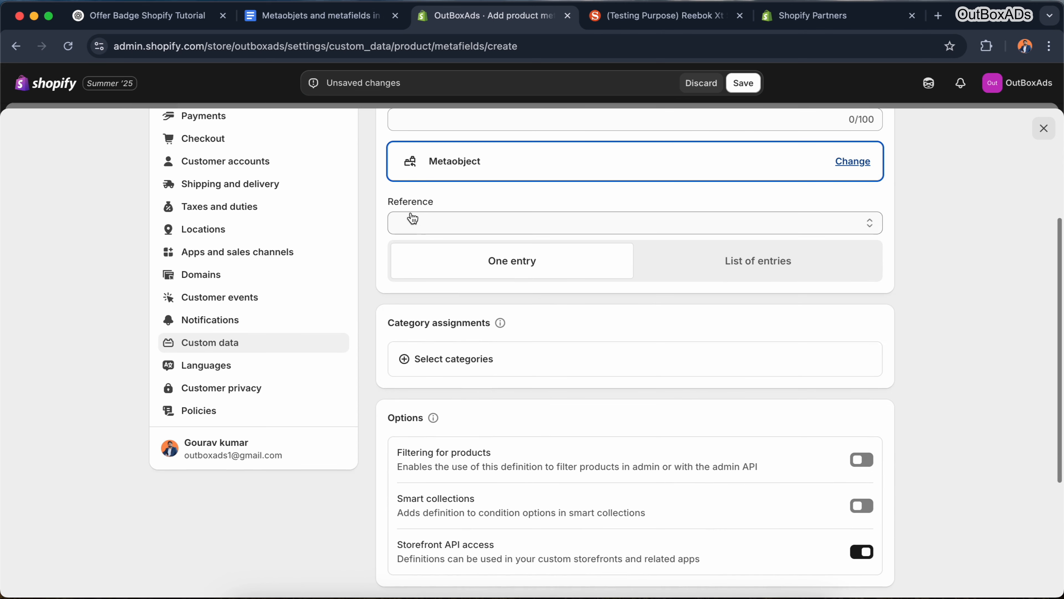
{"action": "left_click", "coordinate": [516, 226]}
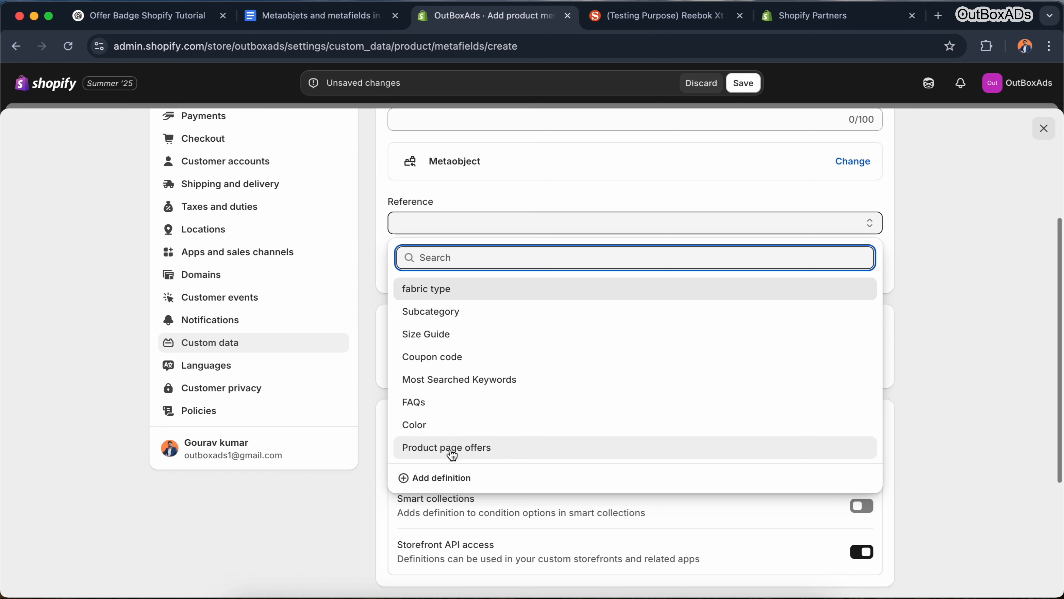
{"action": "left_click", "coordinate": [481, 453]}
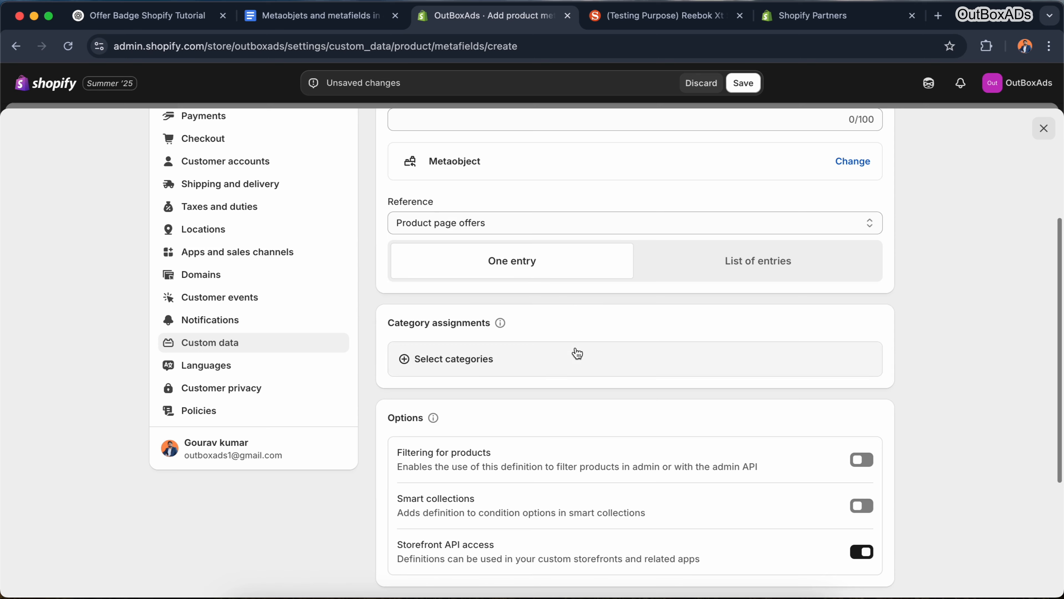
{"action": "scroll", "coordinate": [575, 354], "scroll_direction": "down", "scroll_amount": 3}
{"action": "scroll", "coordinate": [633, 354], "scroll_direction": "up", "scroll_amount": 8}
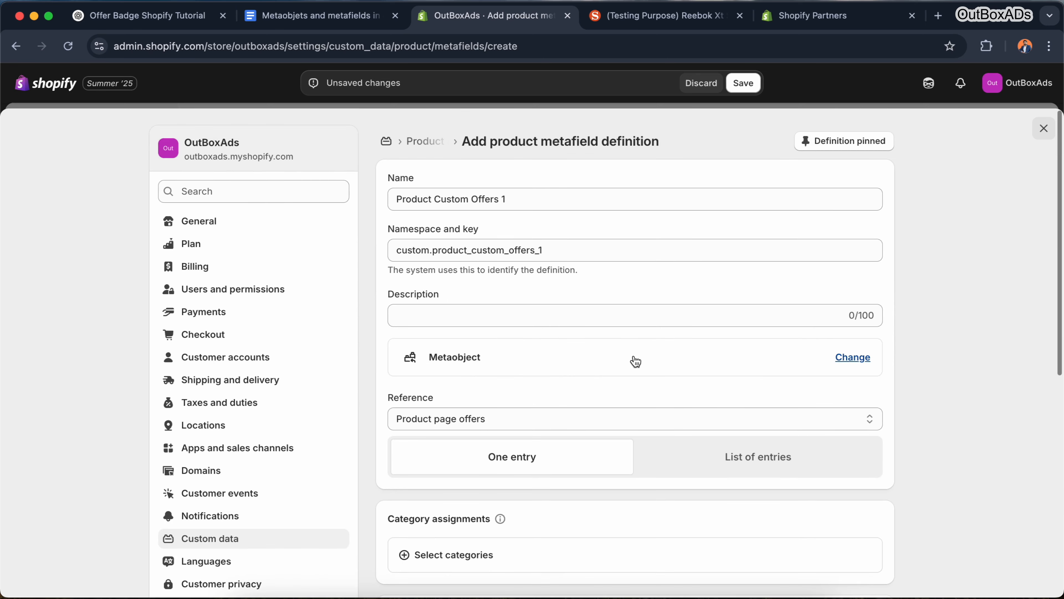
{"action": "scroll", "coordinate": [634, 361], "scroll_direction": "down", "scroll_amount": 5}
{"action": "left_click", "coordinate": [876, 586]}
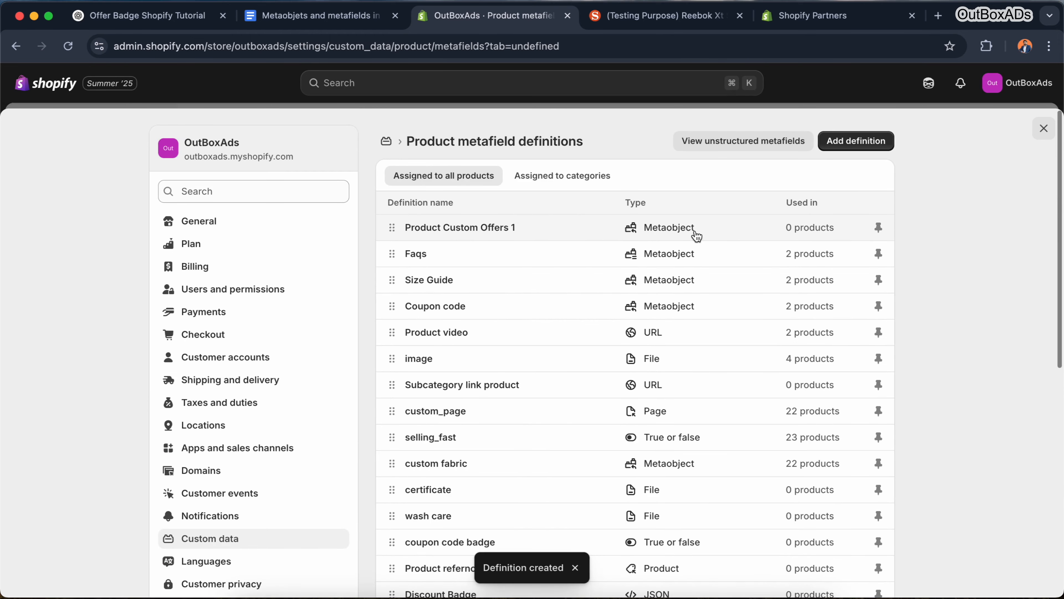
- Start another product metafield definition and name it "Product Custom Offers 2"
{"action": "left_click", "coordinate": [858, 142]}
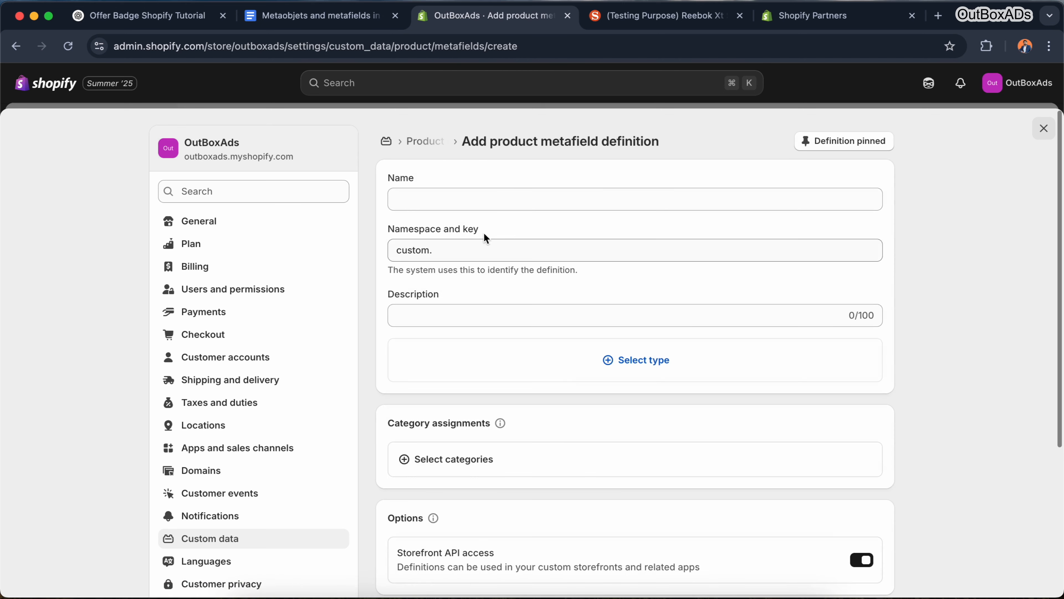
{"action": "left_click", "coordinate": [446, 200]}
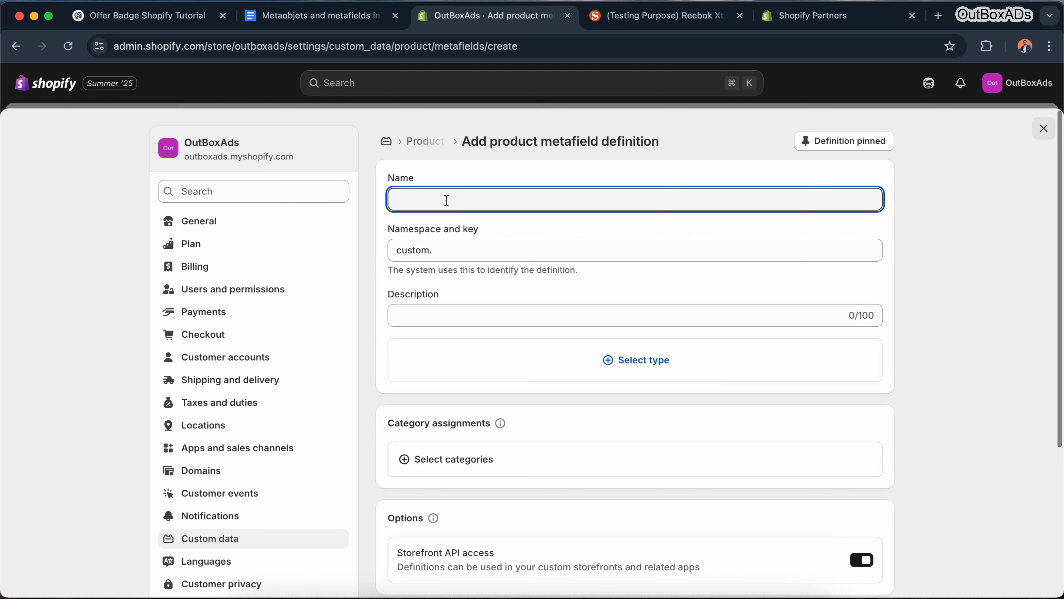
{"action": "key", "text": "super+shift+c"}
{"action": "left_click", "coordinate": [518, 214]}
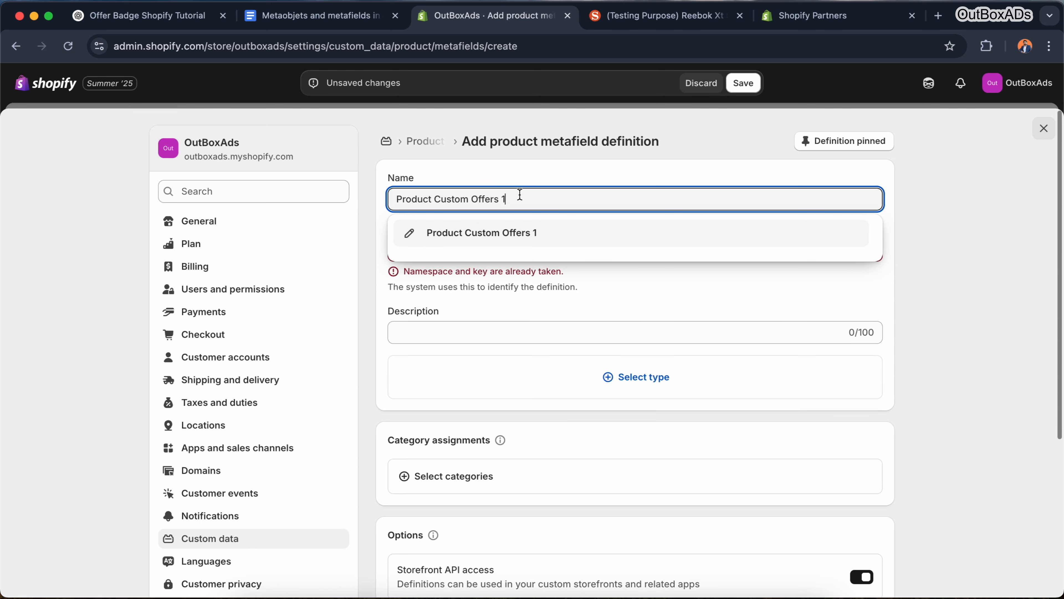
{"action": "key", "text": "BackSpace"}
{"action": "type", "text": "2"}
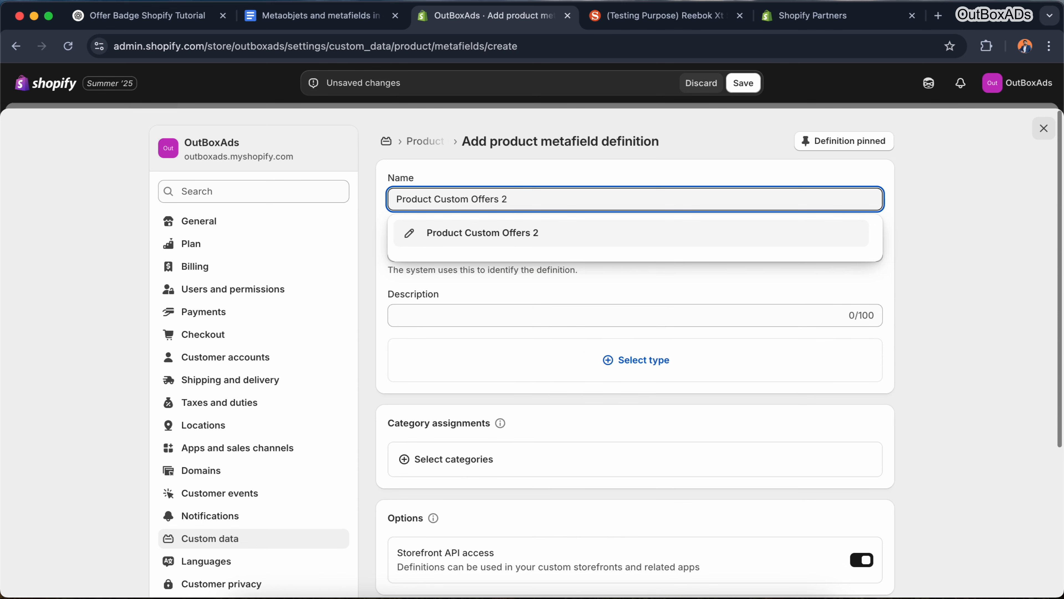
{"action": "left_click", "coordinate": [517, 230]}
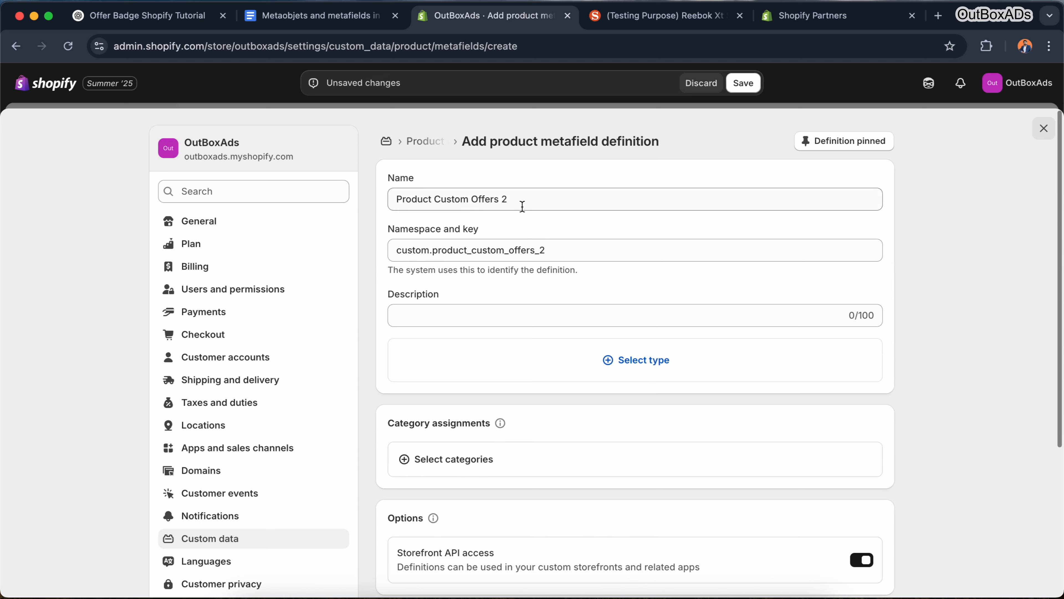
{"action": "left_click", "coordinate": [505, 198]}
{"action": "double_click", "coordinate": [504, 198]}
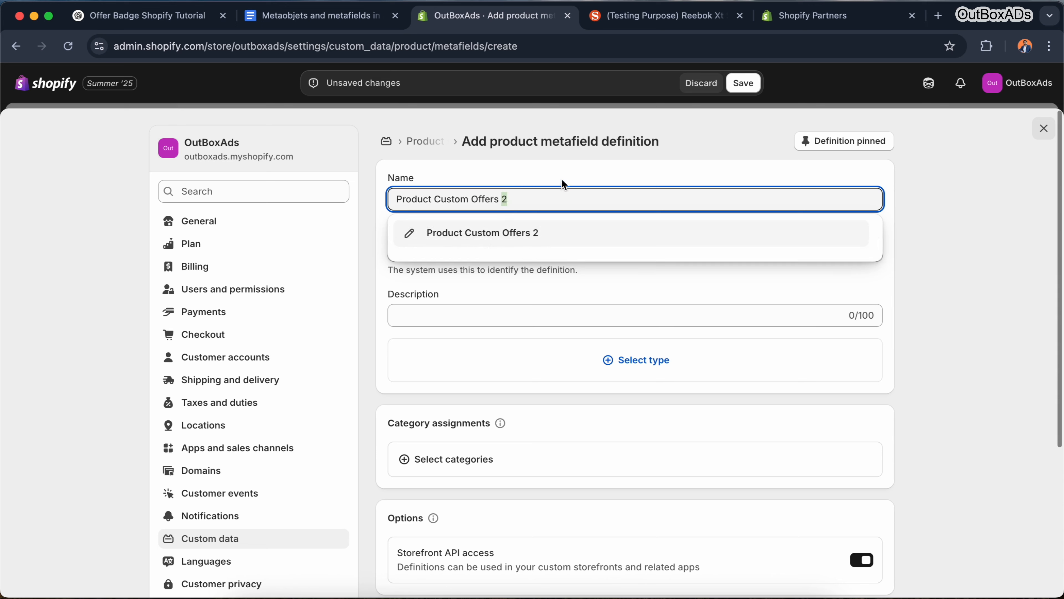
- Set the Product Custom Offers 2 type to Metaobject referencing Product page offers, and save the definition
{"action": "left_click", "coordinate": [634, 367]}
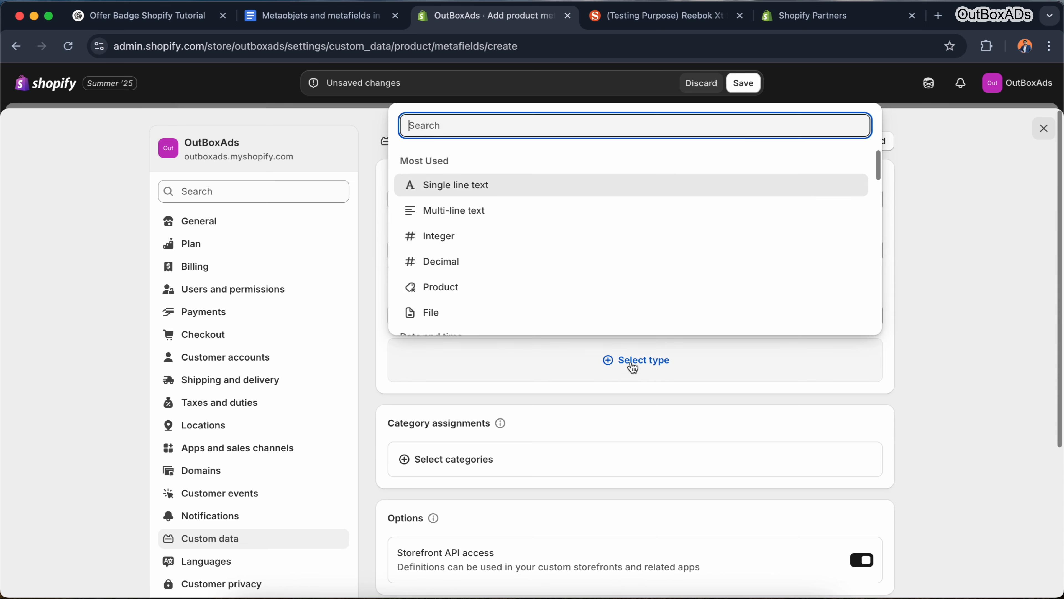
{"action": "type", "text": "meta"}
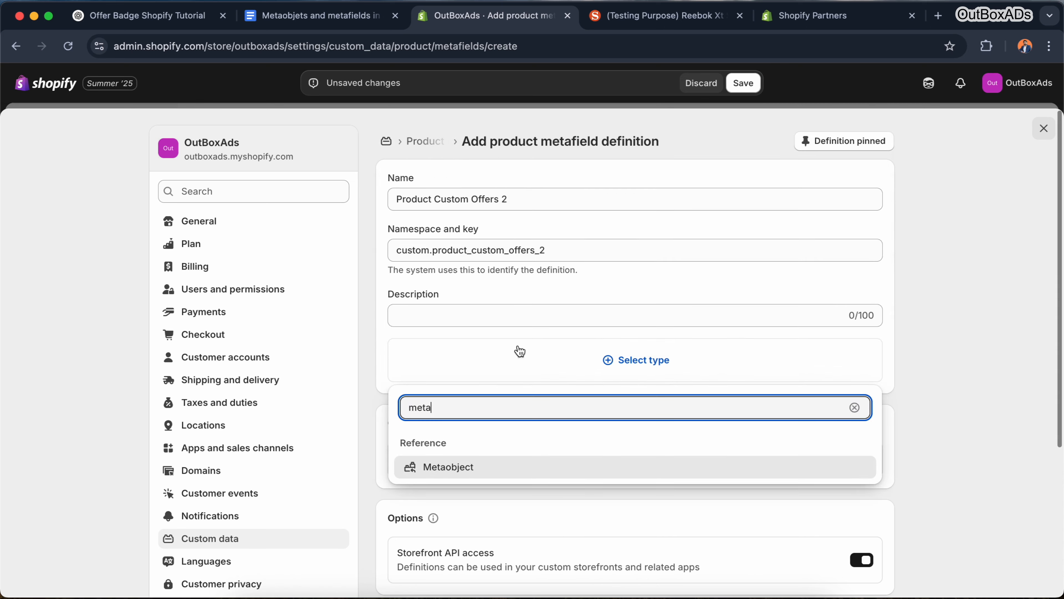
{"action": "left_click", "coordinate": [482, 471]}
{"action": "left_click", "coordinate": [485, 419]}
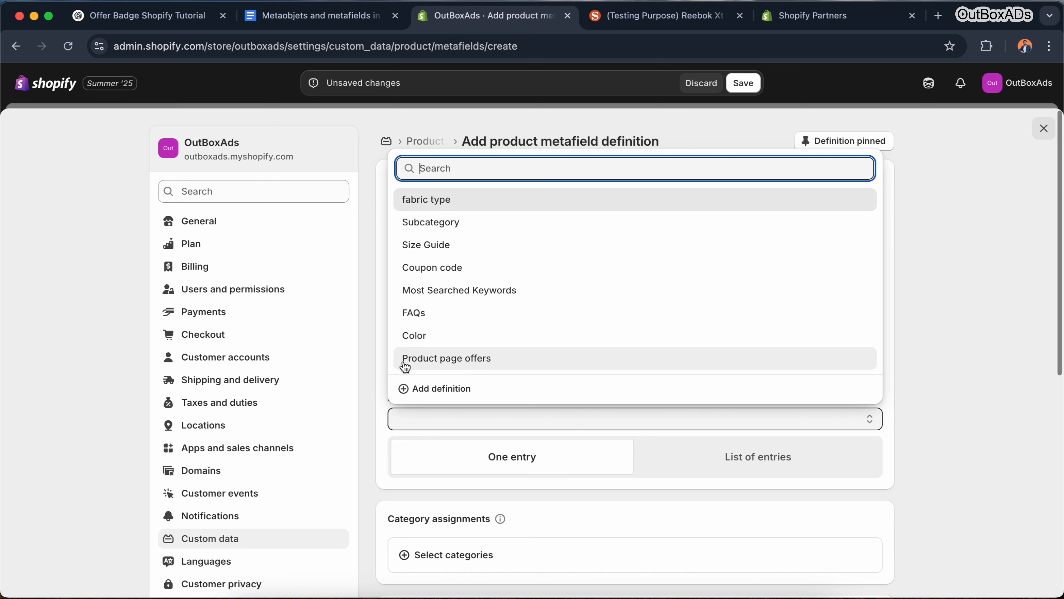
{"action": "left_click", "coordinate": [477, 362]}
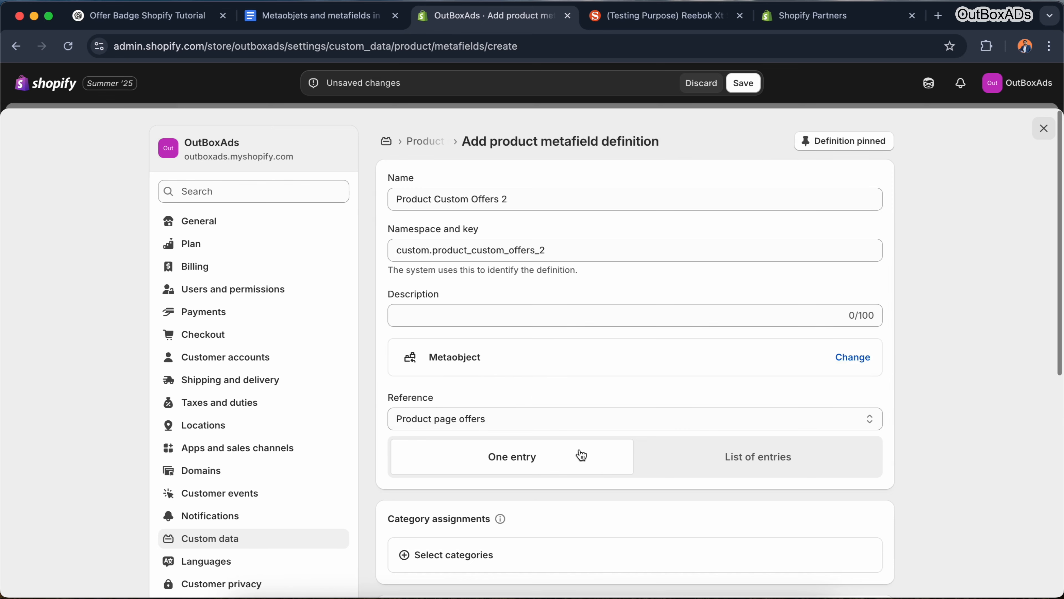
{"action": "scroll", "coordinate": [578, 457], "scroll_direction": "down", "scroll_amount": 3}
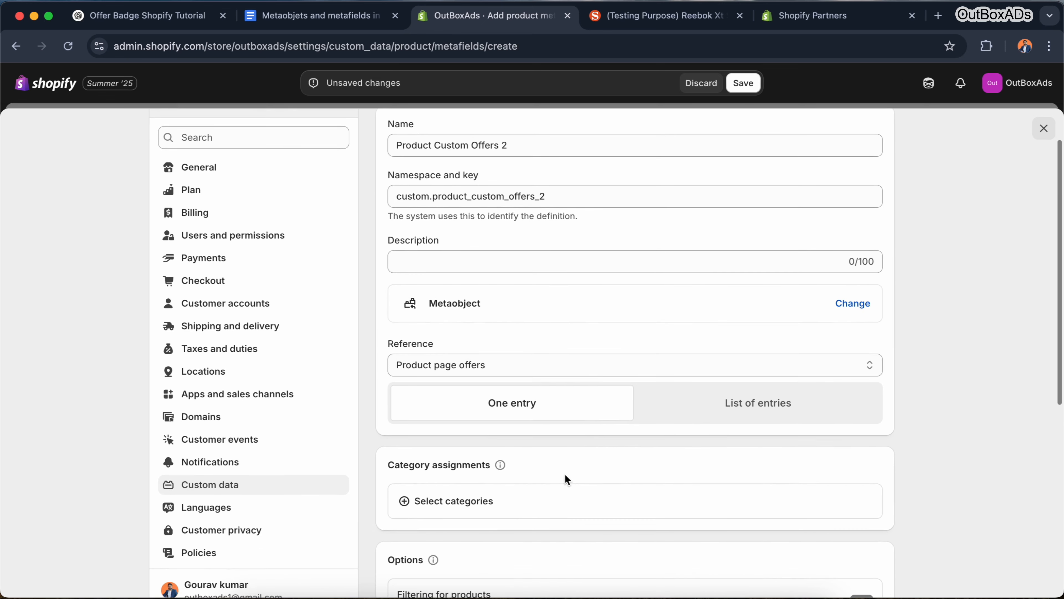
{"action": "scroll", "coordinate": [567, 479], "scroll_direction": "down", "scroll_amount": 5}
{"action": "left_click", "coordinate": [743, 82]}
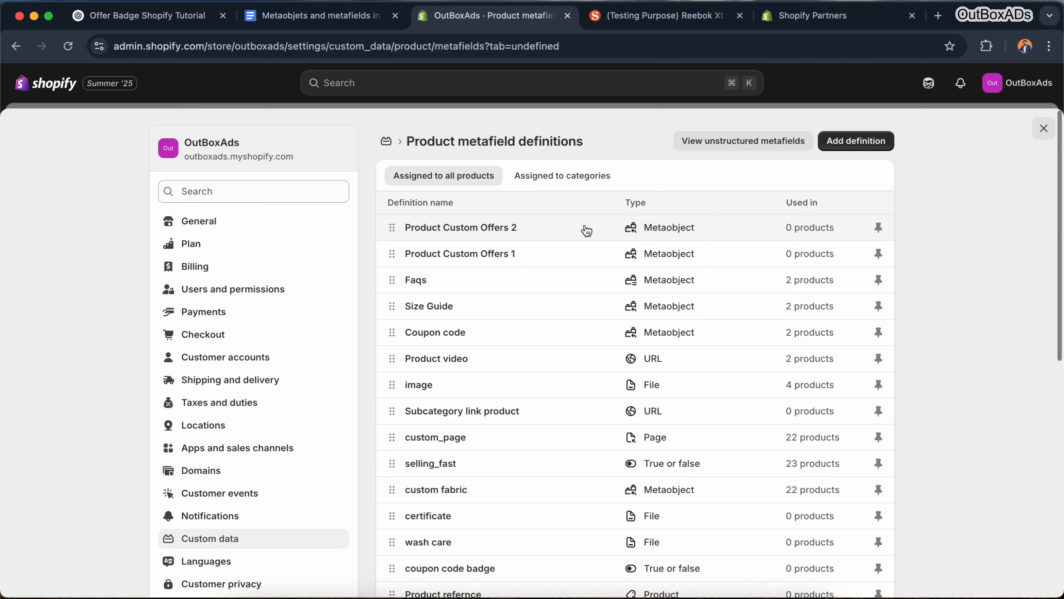
- Start another product metafield definition and name it "Product Custom Offers 3"
{"action": "left_click", "coordinate": [846, 140]}
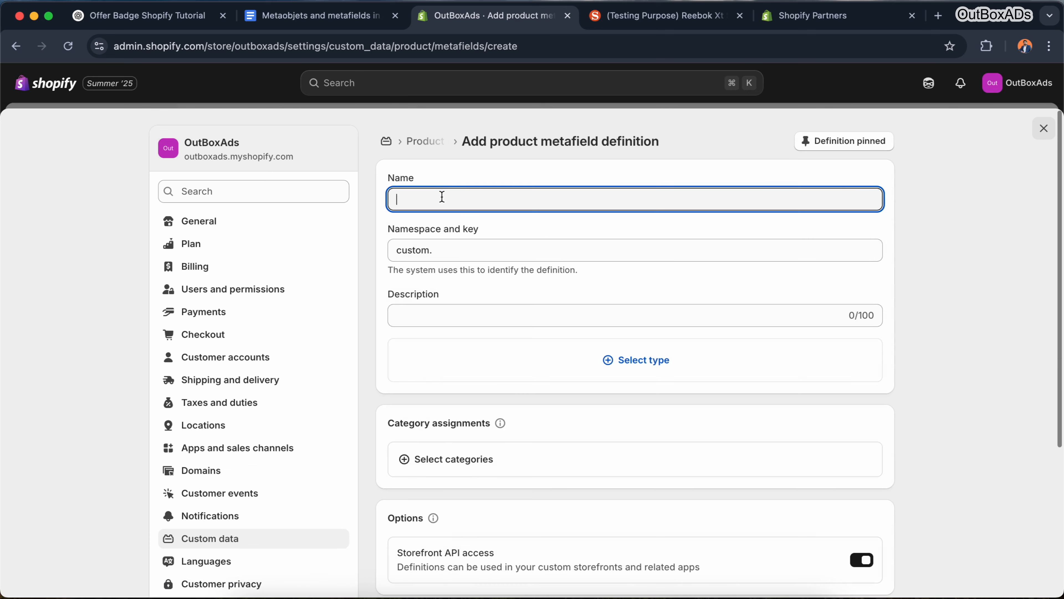
{"action": "key", "text": "super+v"}
{"action": "left_click", "coordinate": [544, 185]}
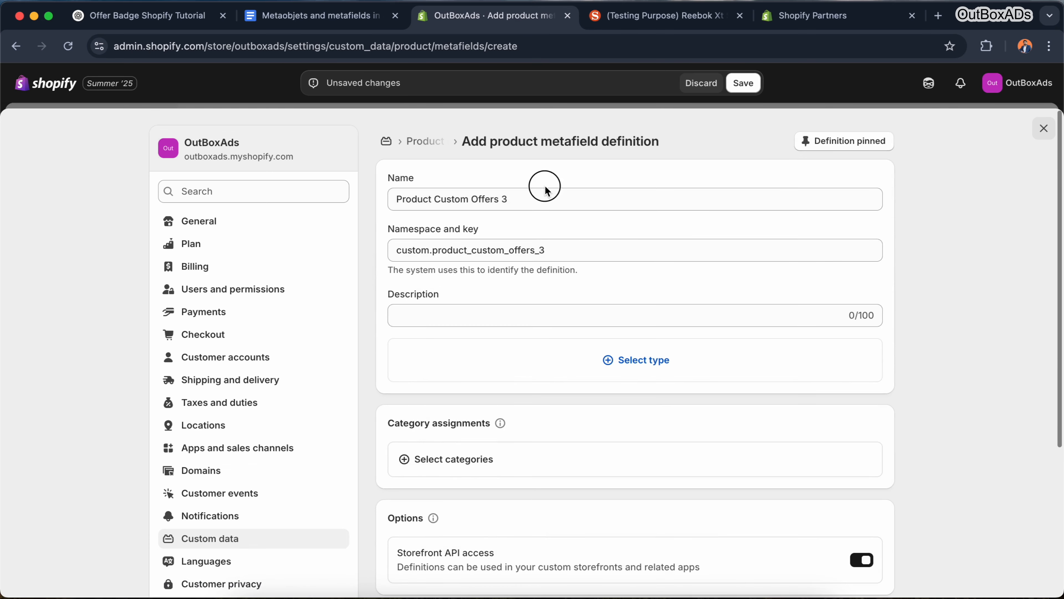
- Make Product Custom Offers 3 a Metaobject metafield referencing Product page offers, and save the definition
{"action": "left_click", "coordinate": [539, 358]}
{"action": "type", "text": "meta"}
{"action": "left_click", "coordinate": [473, 466]}
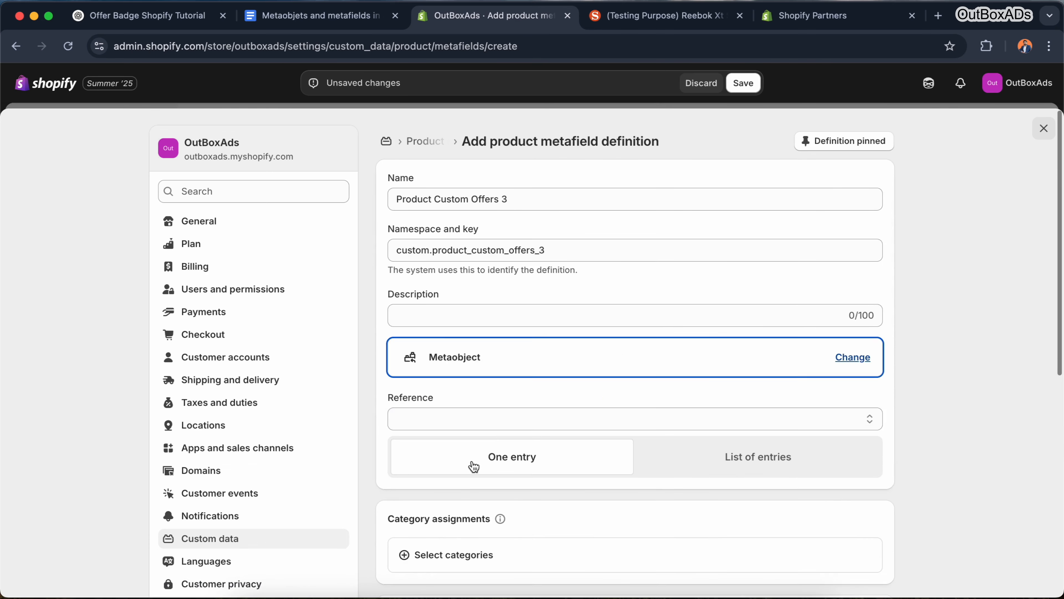
{"action": "left_click", "coordinate": [478, 416]}
{"action": "left_click", "coordinate": [482, 359]}
{"action": "left_click", "coordinate": [743, 83]}
- Start a fourth product metafield definition and name it "Product Custom Offers 4"
{"action": "left_click", "coordinate": [856, 140]}
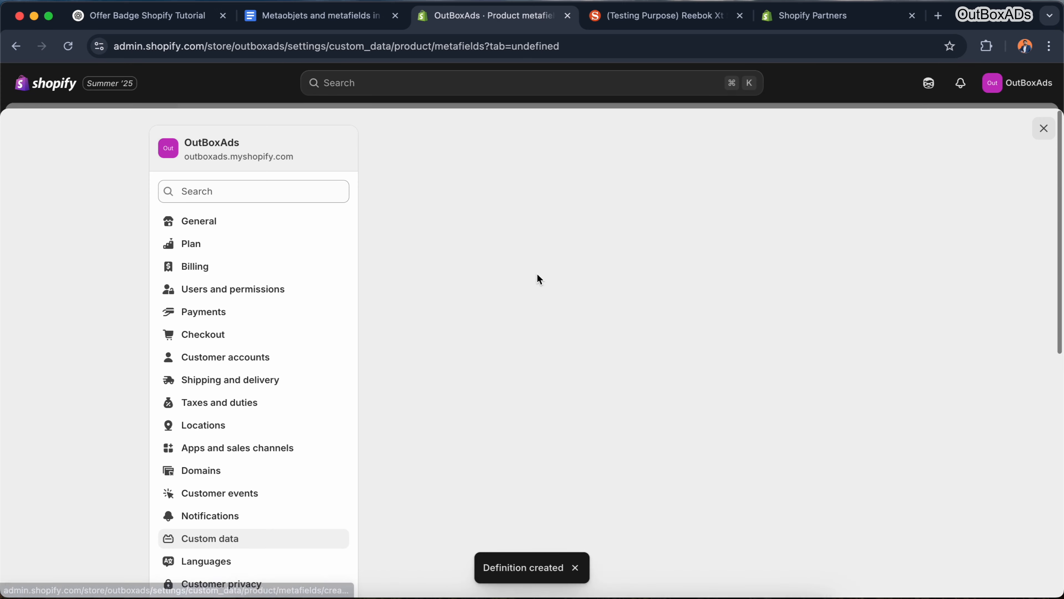
{"action": "left_click", "coordinate": [525, 198]}
{"action": "key", "text": "super+v"}
{"action": "key", "text": "BackSpace"}
{"action": "type", "text": "4"}
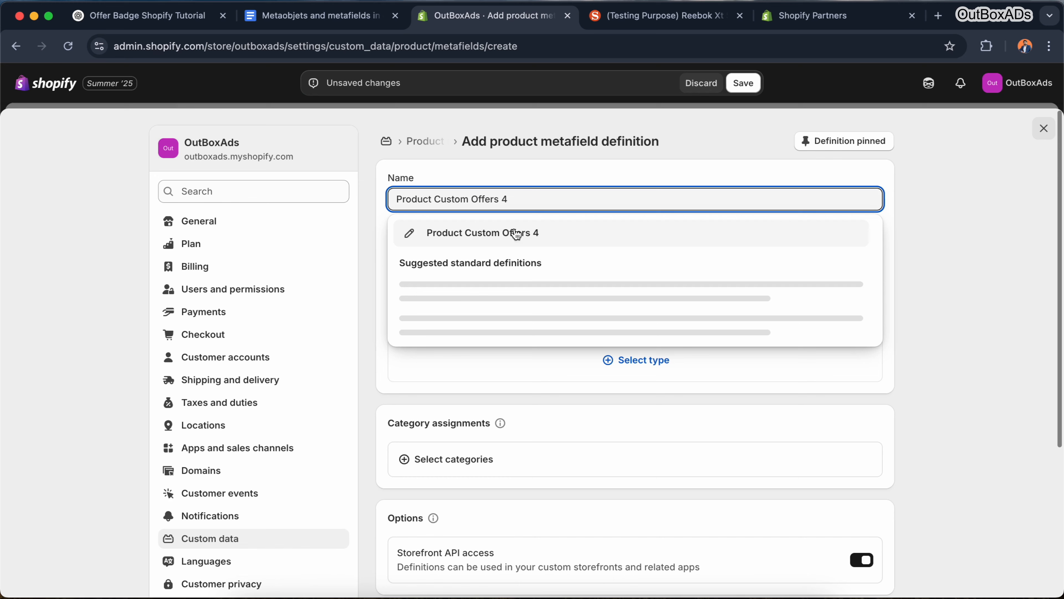
{"action": "left_click", "coordinate": [515, 233]}
- Set the Product Custom Offers 4 type to Metaobject with Product page offers as its reference, and save the definition
{"action": "left_click", "coordinate": [634, 360]}
{"action": "type", "text": "meta"}
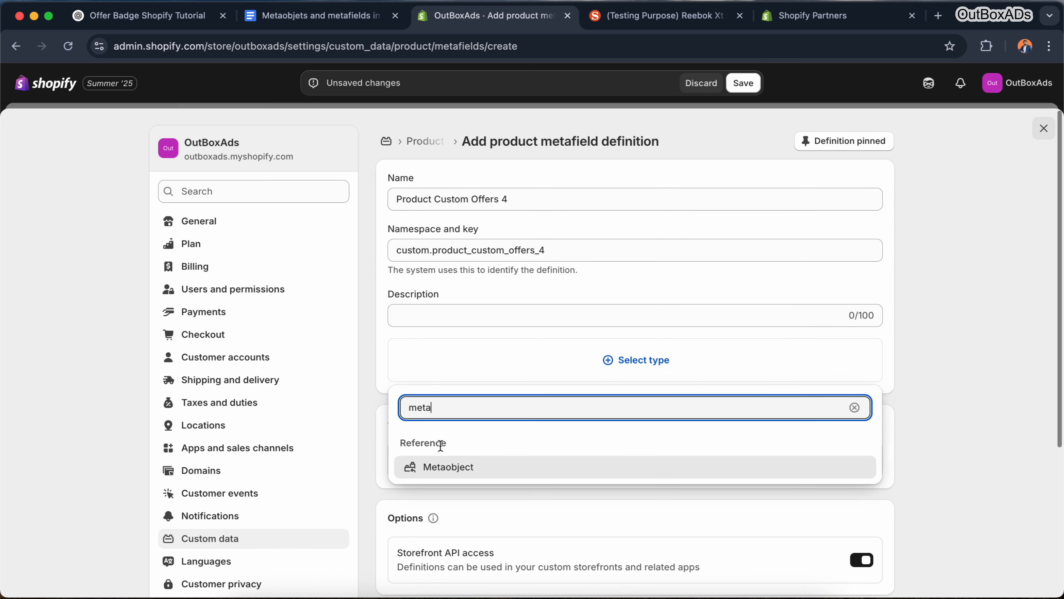
{"action": "left_click", "coordinate": [448, 466]}
{"action": "left_click", "coordinate": [496, 417]}
{"action": "left_click", "coordinate": [482, 357]}
{"action": "left_click", "coordinate": [744, 82]}
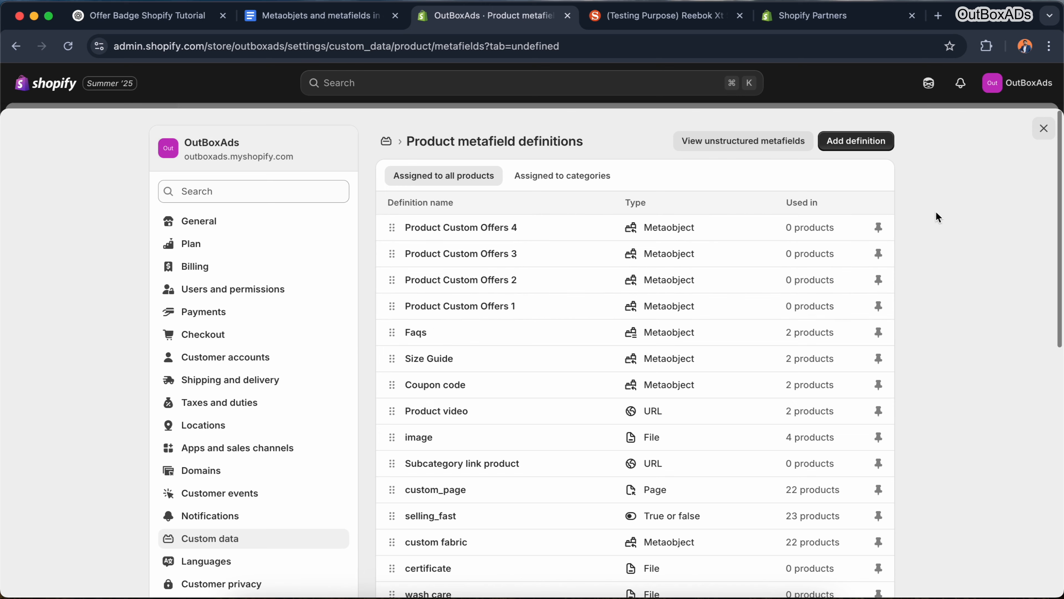
- Leave the settings, go to the Product page offers metaobject under the store's content, and start a new entry
{"action": "left_click", "coordinate": [1044, 128]}
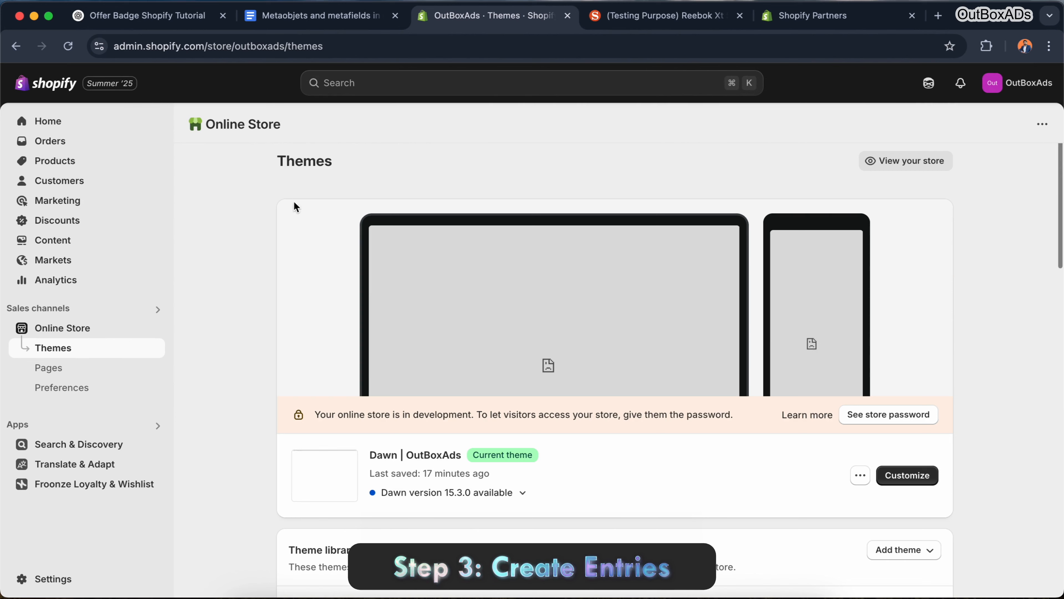
{"action": "left_click", "coordinate": [57, 249]}
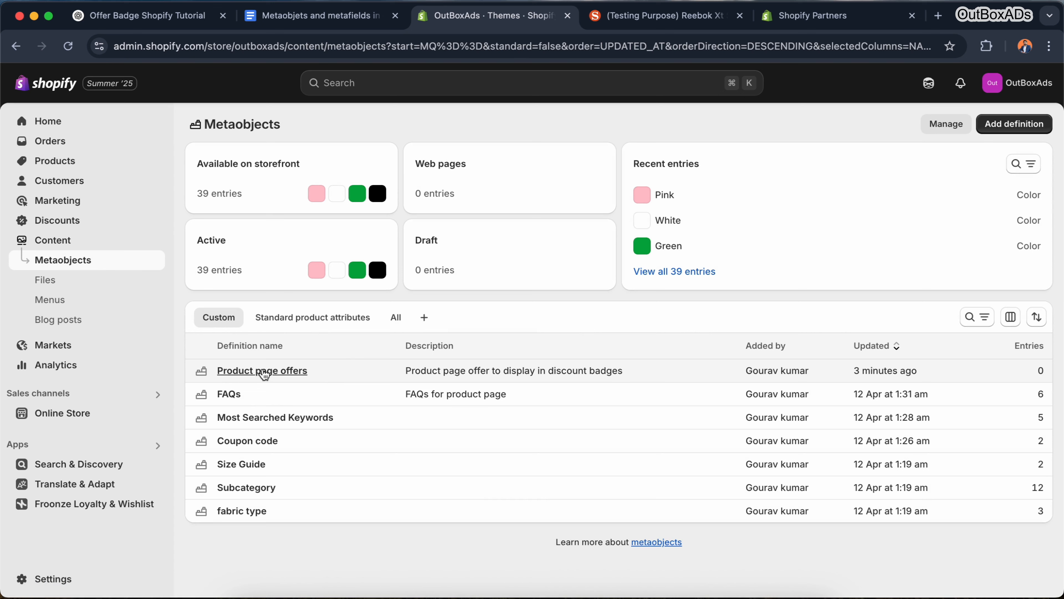
{"action": "left_click", "coordinate": [356, 380]}
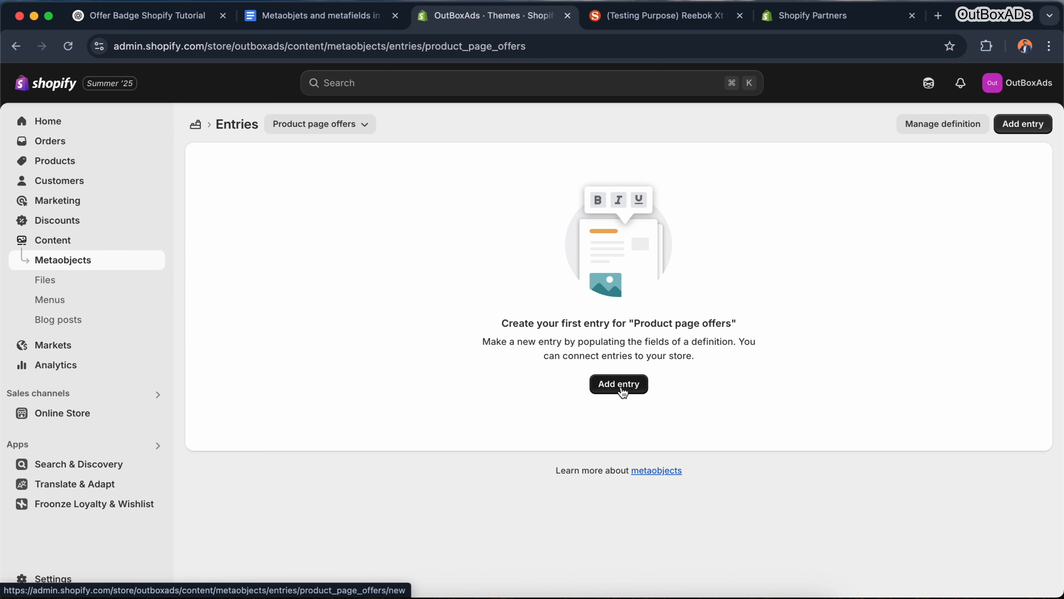
{"action": "left_click", "coordinate": [636, 396]}
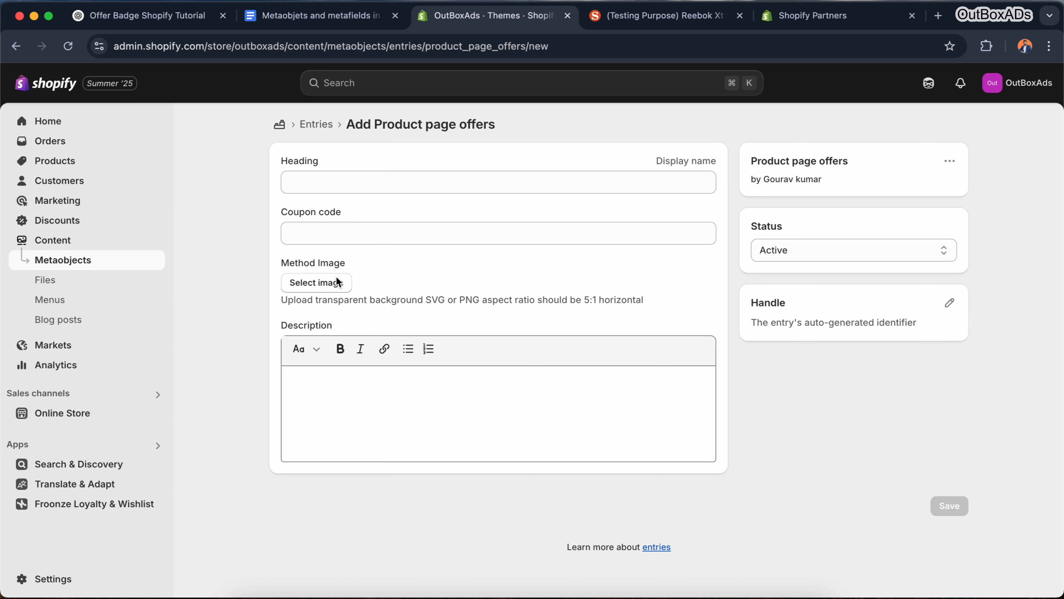
- Enter "Get 10% Off" as the heading of the new Product page offers entry
{"action": "left_click", "coordinate": [397, 182]}
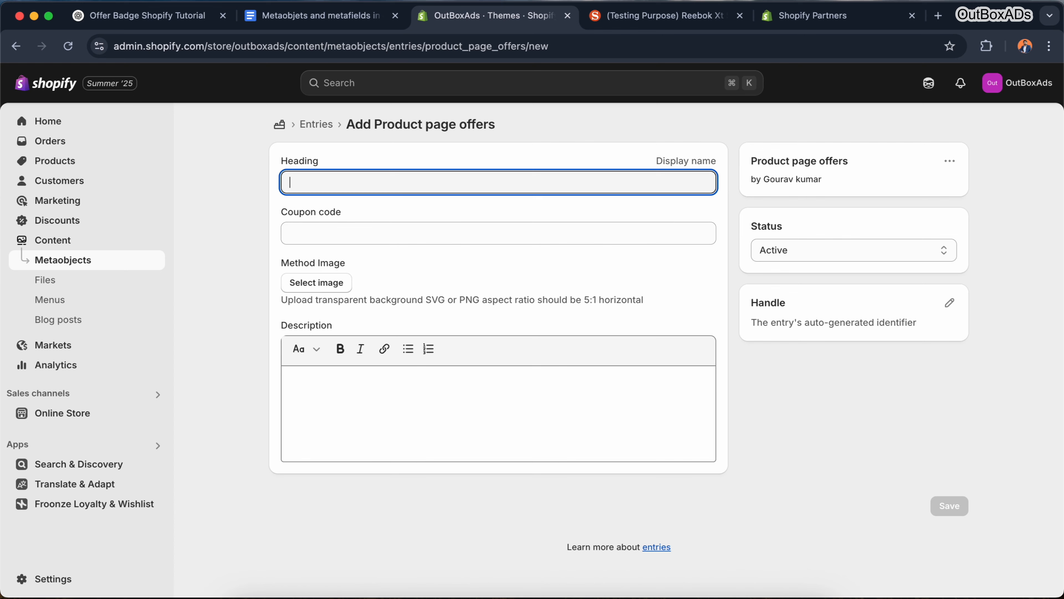
{"action": "type", "text": "G"}
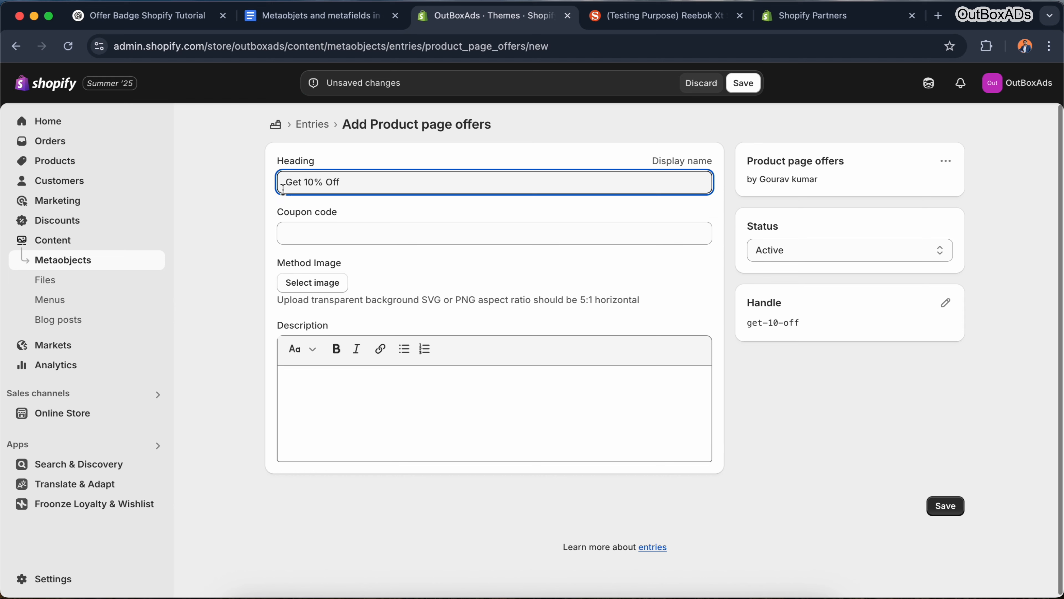
{"action": "left_click_drag", "start_coordinate": [287, 185], "coordinate": [350, 180]}
{"action": "left_click", "coordinate": [356, 184]}
- Set the entry's coupon code to GET10 in capital letters
{"action": "left_click", "coordinate": [350, 230]}
{"action": "type", "text": "Get10"}
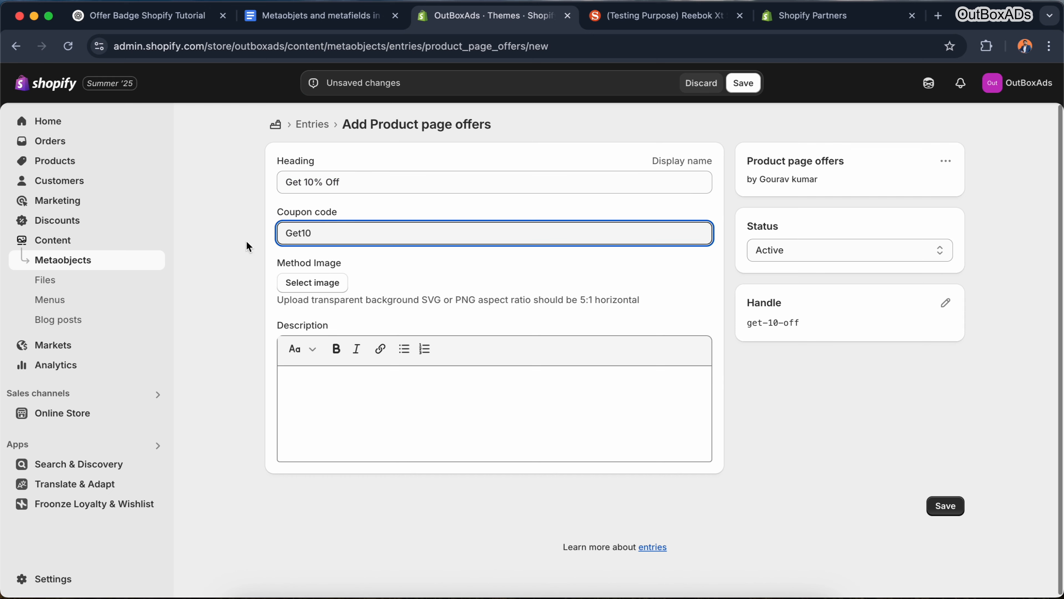
{"action": "key", "text": "Left"}
{"action": "key", "text": "Left"}
{"action": "key", "text": "BackSpace"}
{"action": "key", "text": "BackSpace"}
{"action": "type", "text": "ET"}
{"action": "left_click", "coordinate": [867, 133]}
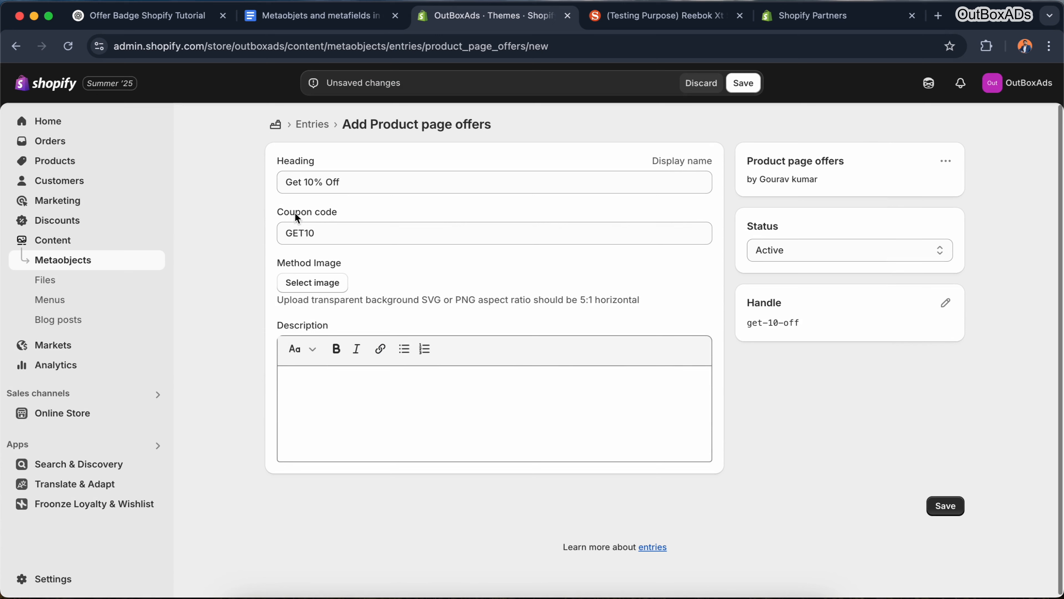
{"action": "left_click_drag", "start_coordinate": [282, 215], "coordinate": [342, 212]}
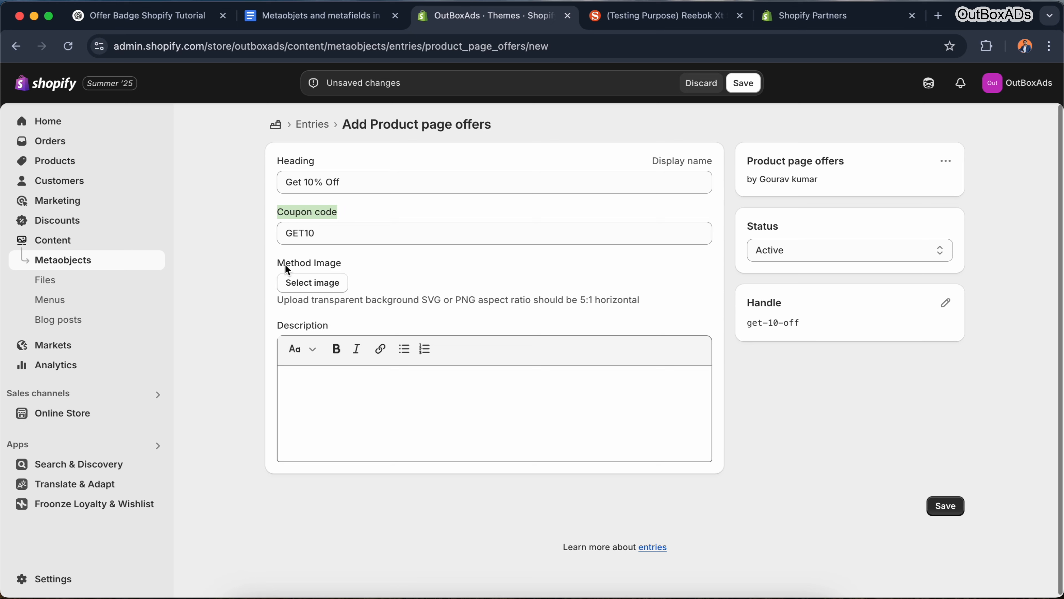
{"action": "left_click_drag", "start_coordinate": [286, 265], "coordinate": [382, 265]}
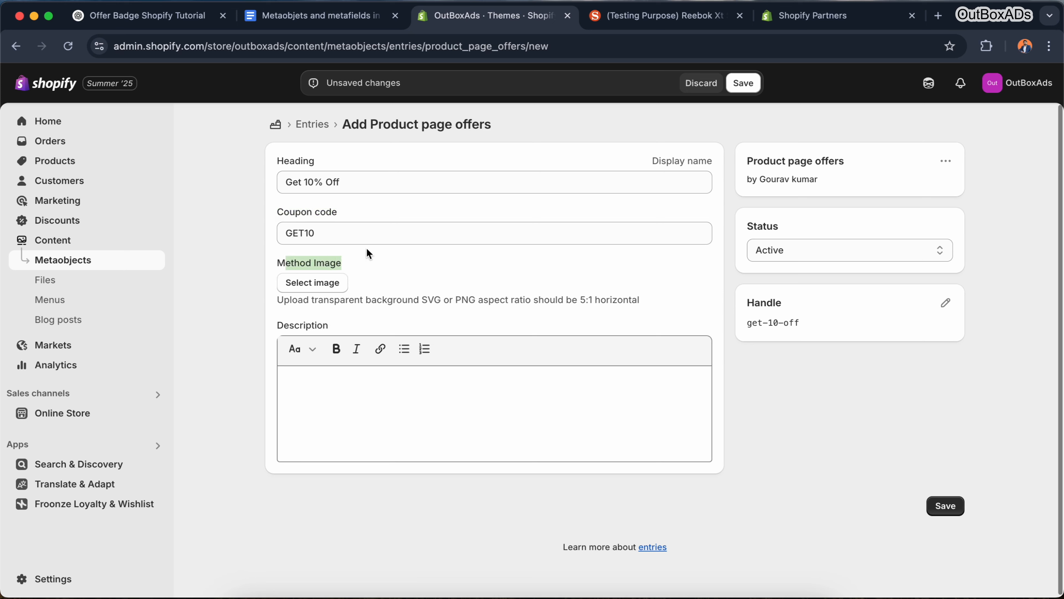
{"action": "left_click", "coordinate": [369, 269]}
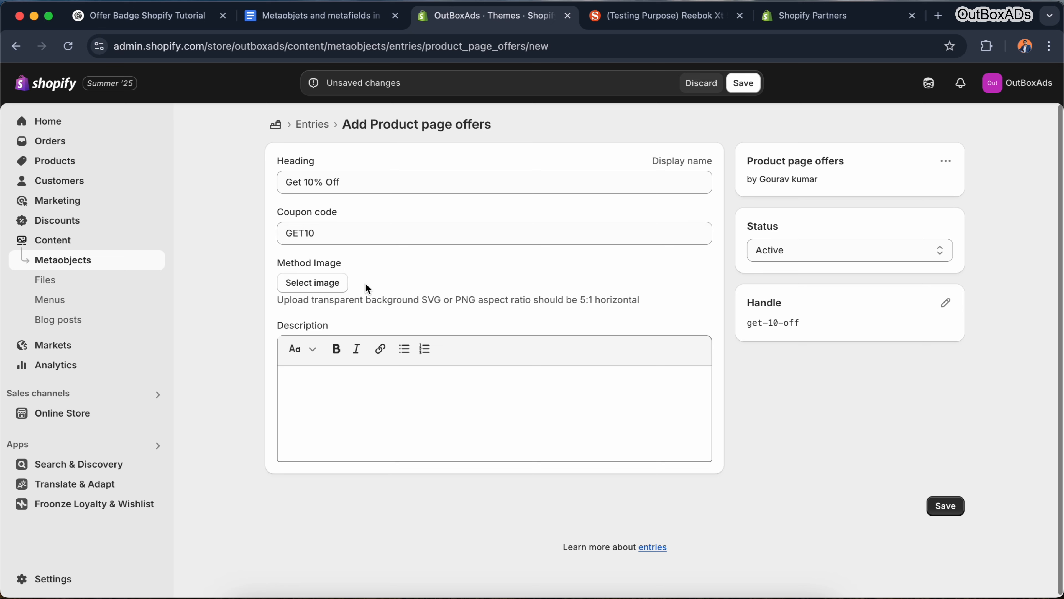
- Enter the description "First-time Shopper? Enjoy 10% OFF on your First Order!" with 10% OFF in bold, and save the entry
{"action": "left_click", "coordinate": [344, 377]}
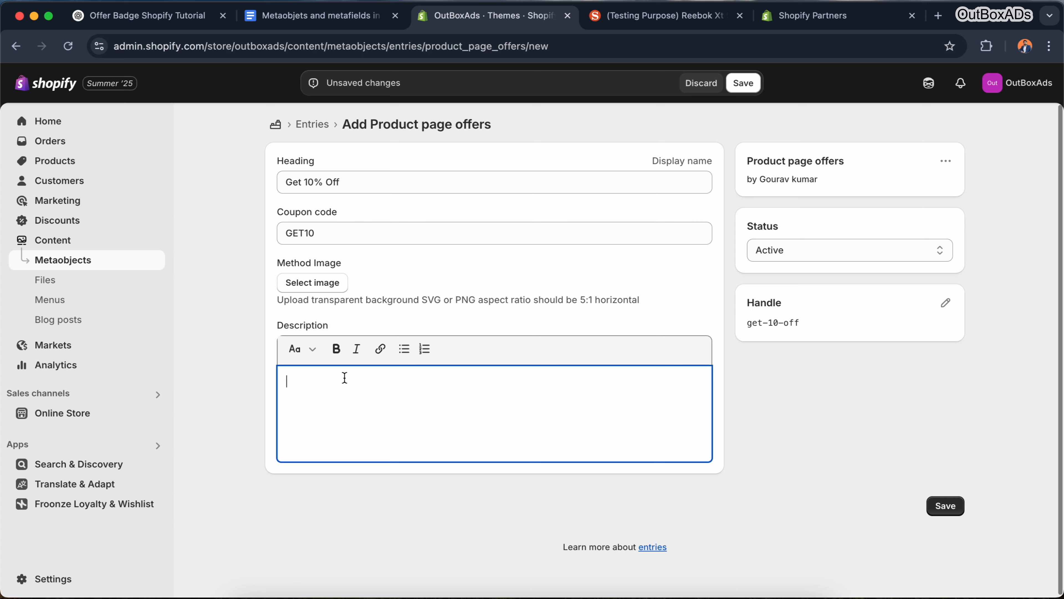
{"action": "left_click", "coordinate": [331, 385]}
{"action": "type", "text": "First-time Shopper? Enjoy 10% OFF on your First Order!"}
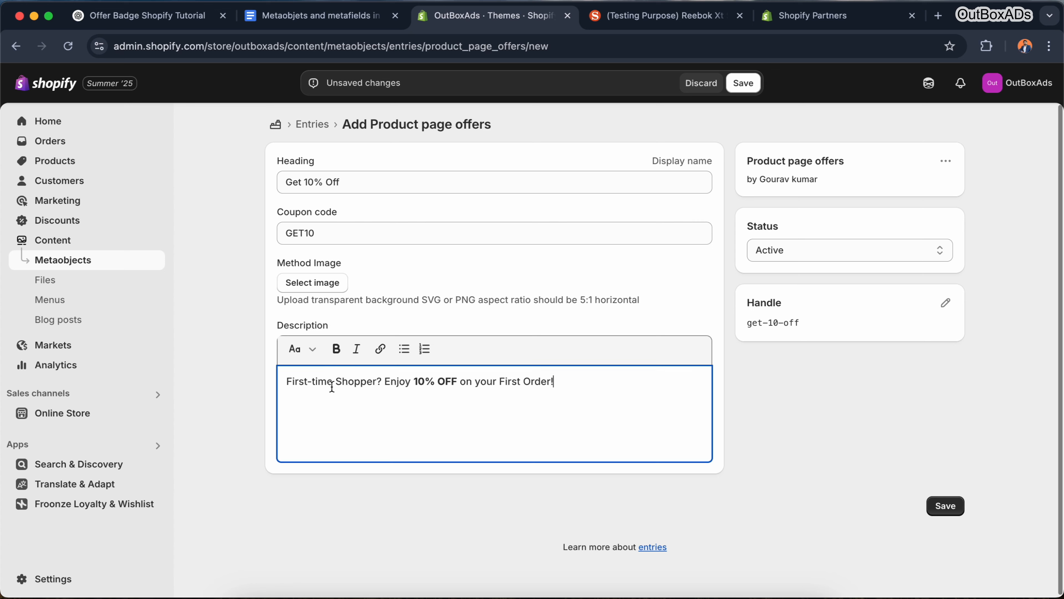
{"action": "left_click", "coordinate": [575, 352]}
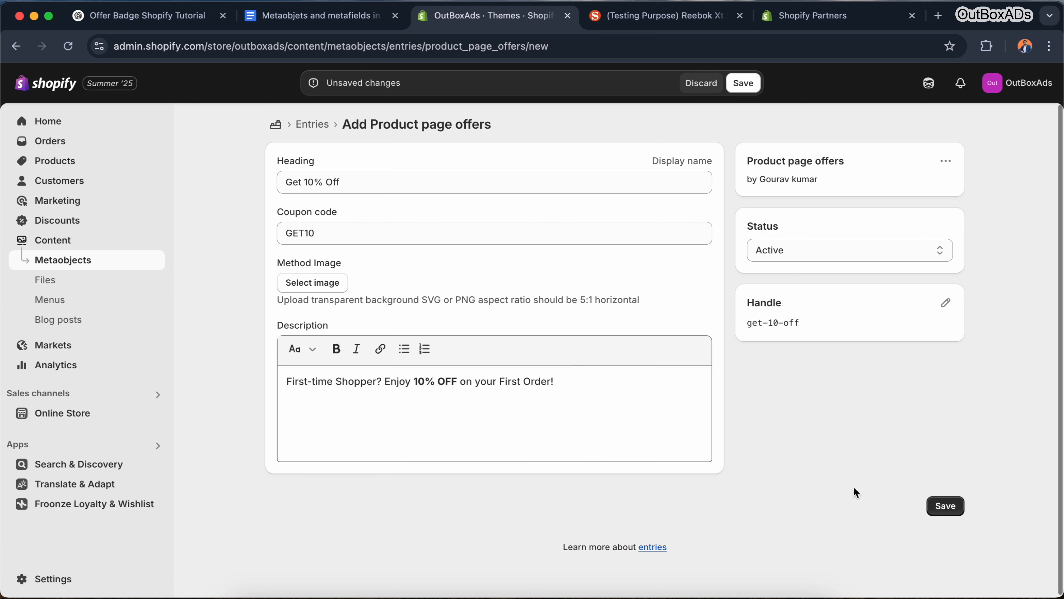
{"action": "left_click", "coordinate": [949, 512]}
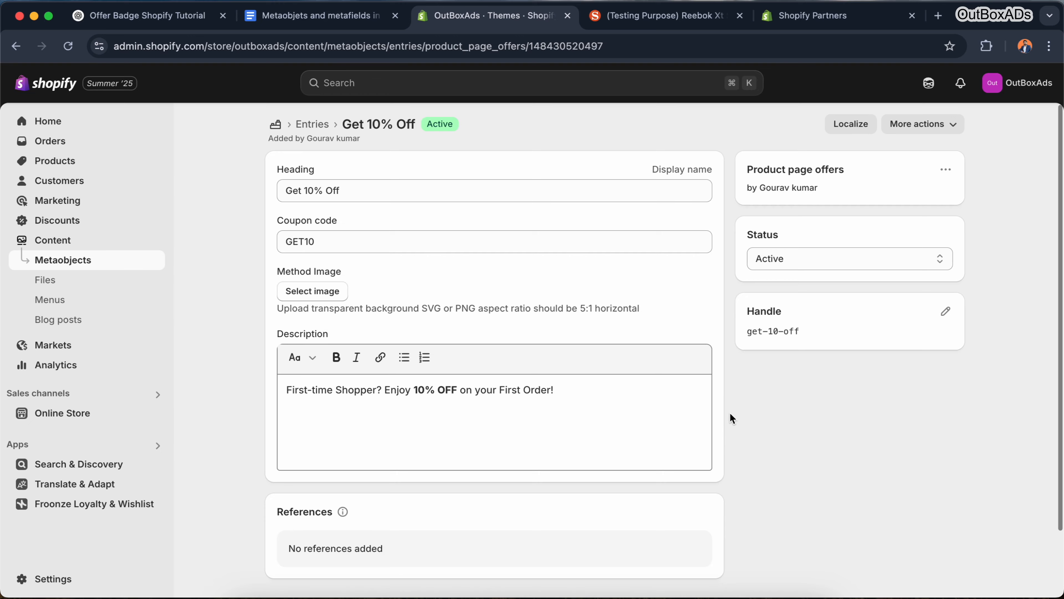
- Go back to the Product page offers entries and start a new entry with the heading PREPAID PERKS
{"action": "left_click", "coordinate": [319, 128]}
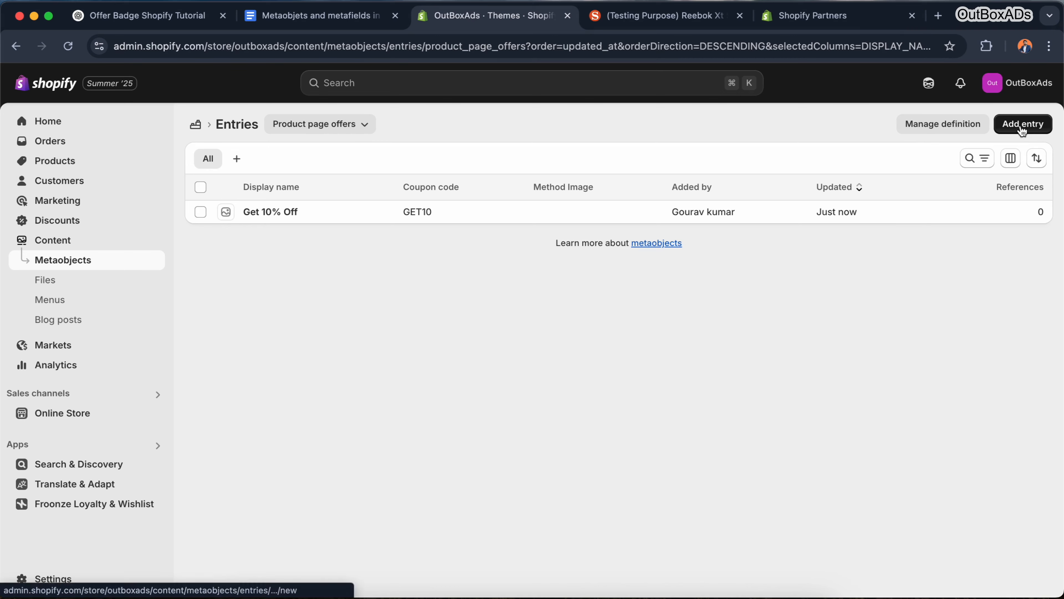
{"action": "left_click", "coordinate": [1022, 125]}
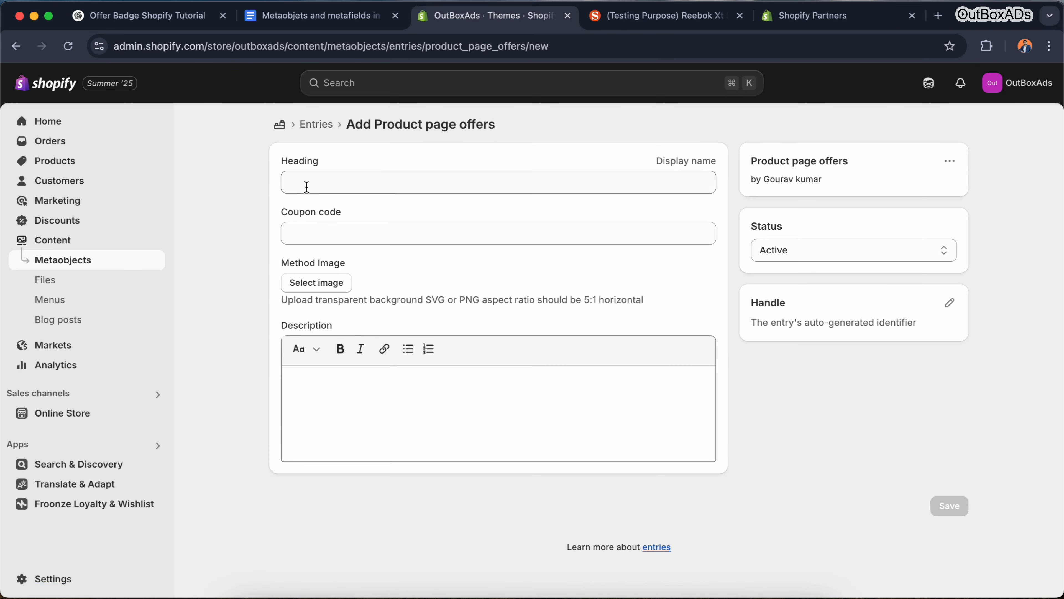
{"action": "left_click", "coordinate": [309, 181]}
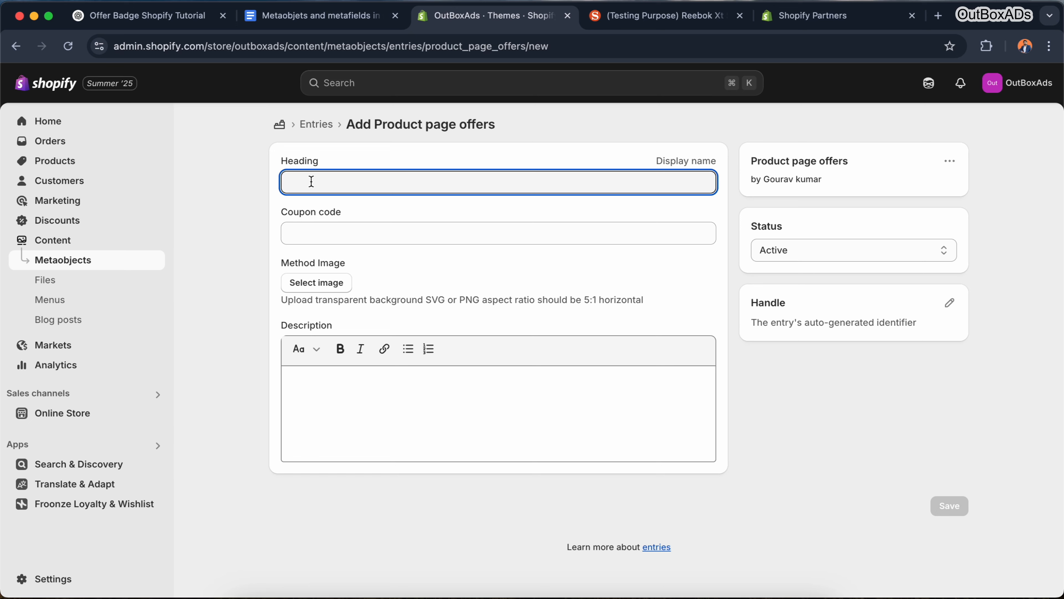
{"action": "type", "text": "Prepaid Perks"}
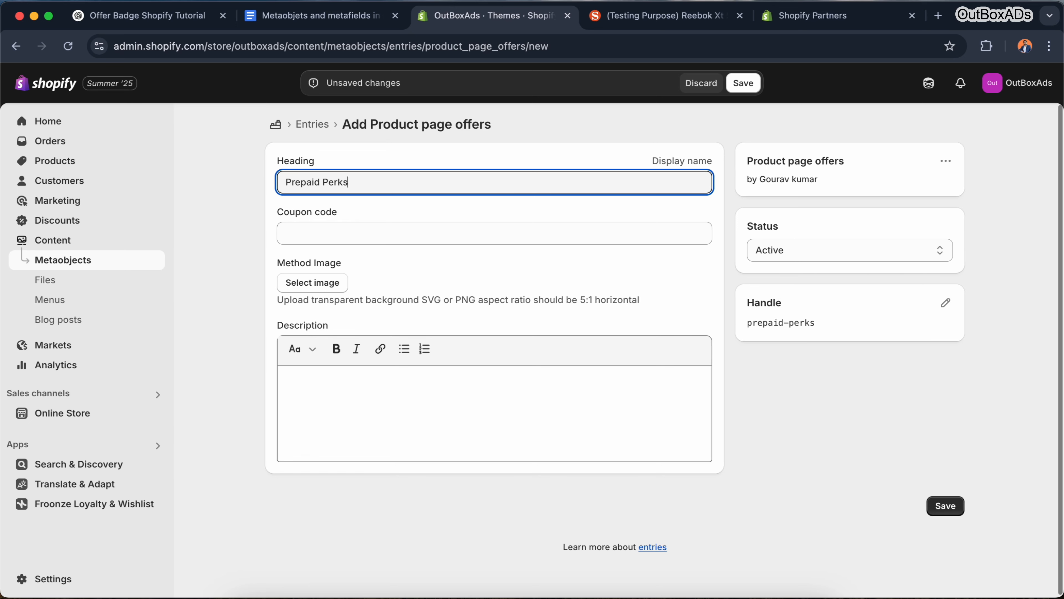
{"action": "left_click", "coordinate": [383, 264]}
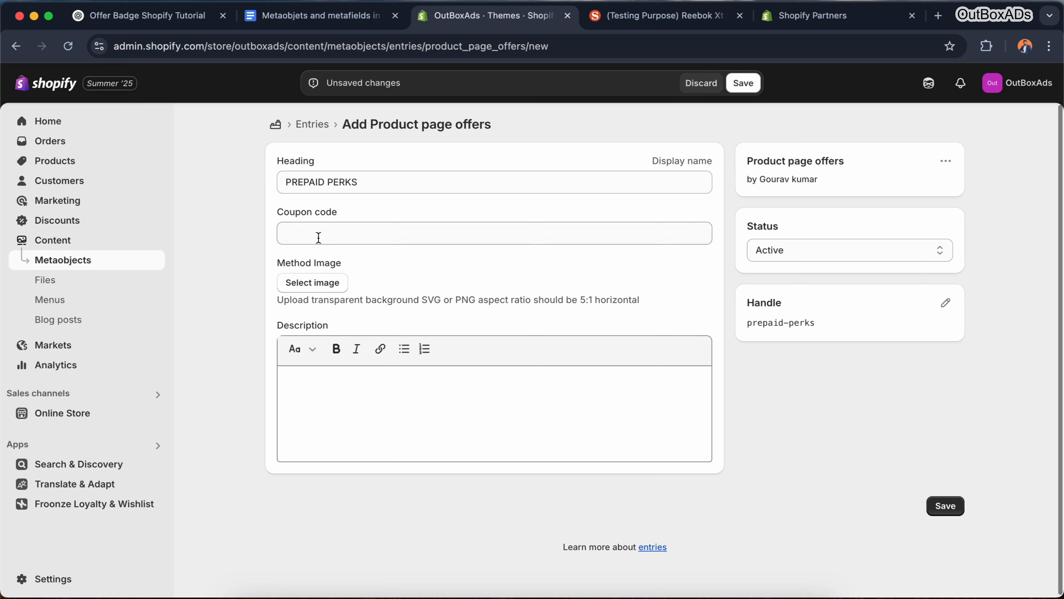
- Set the existing file prepaid-payment-methods-new-min.svg as the method image of the PREPAID PERKS entry
{"action": "left_click", "coordinate": [320, 283]}
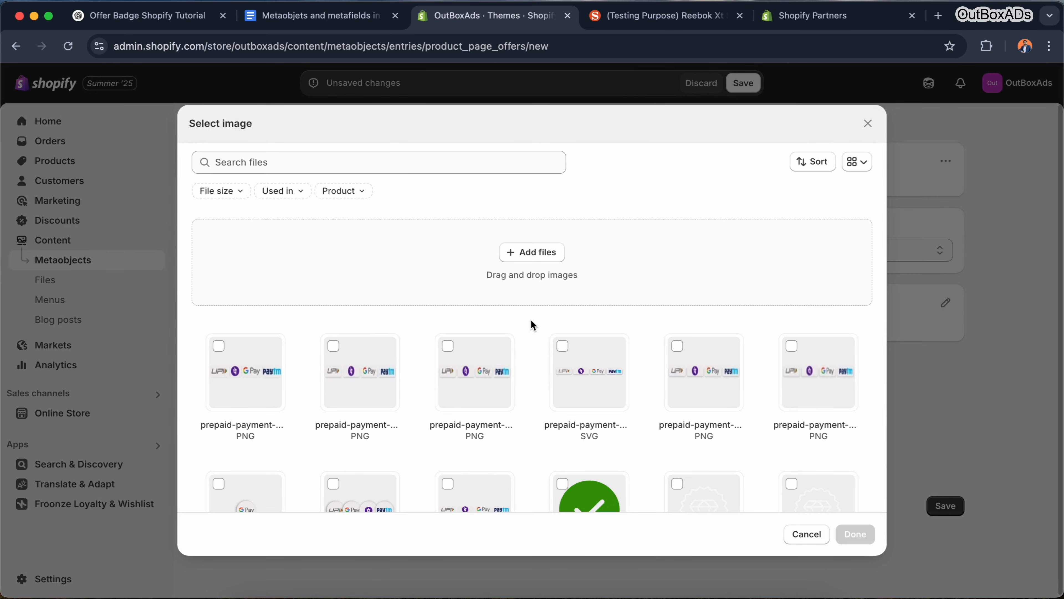
{"action": "left_click", "coordinate": [586, 371]}
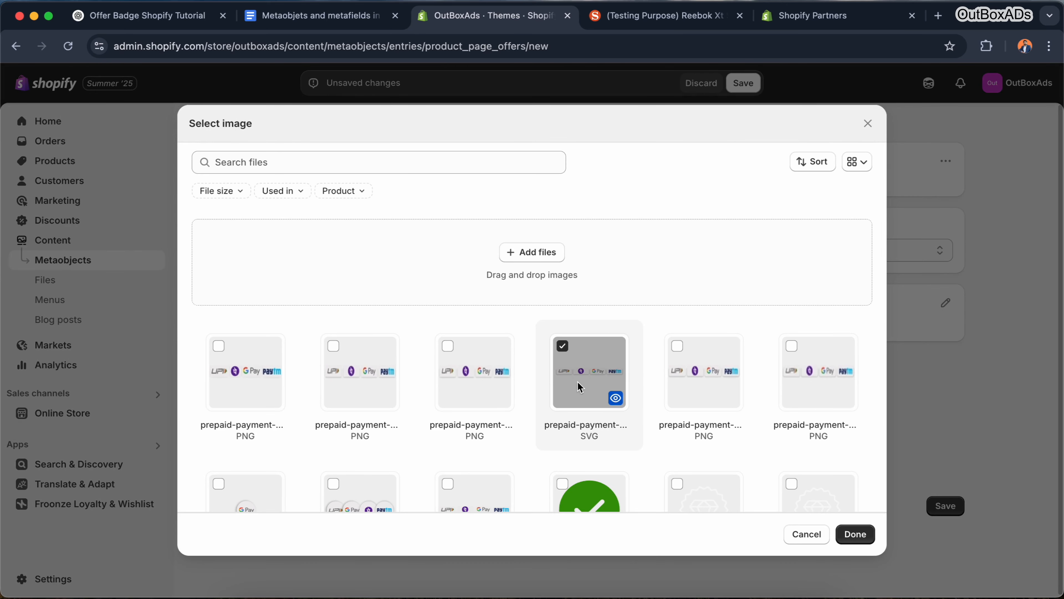
{"action": "left_click", "coordinate": [856, 534]}
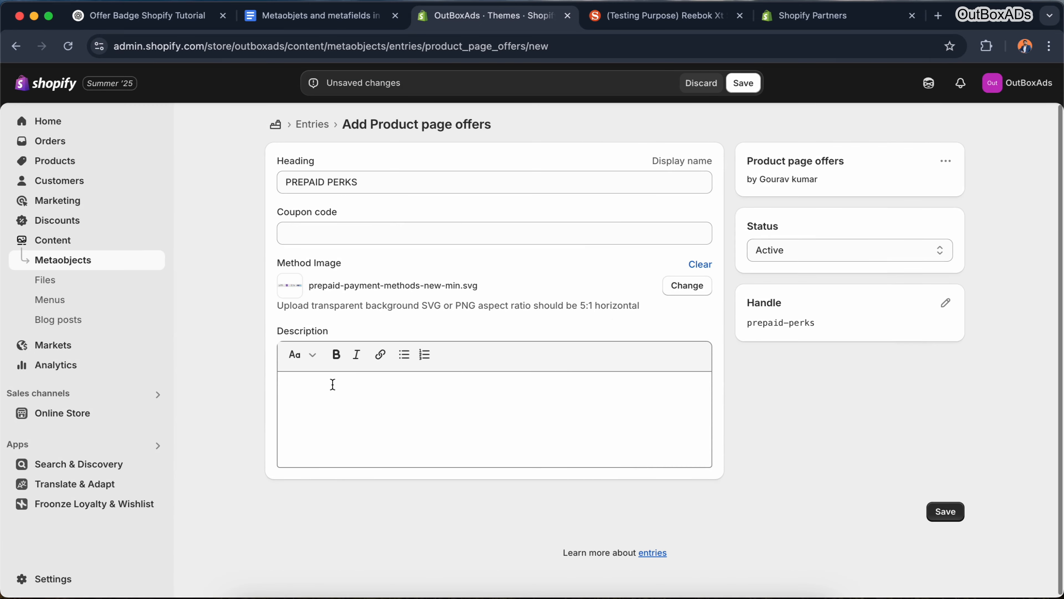
- Enter the description "Enjoy Extra5% OFFon all prepaid orders- UPI, Cards, Paypal..." with 5% OFF in bold, and save the entry
{"action": "left_click", "coordinate": [331, 388]}
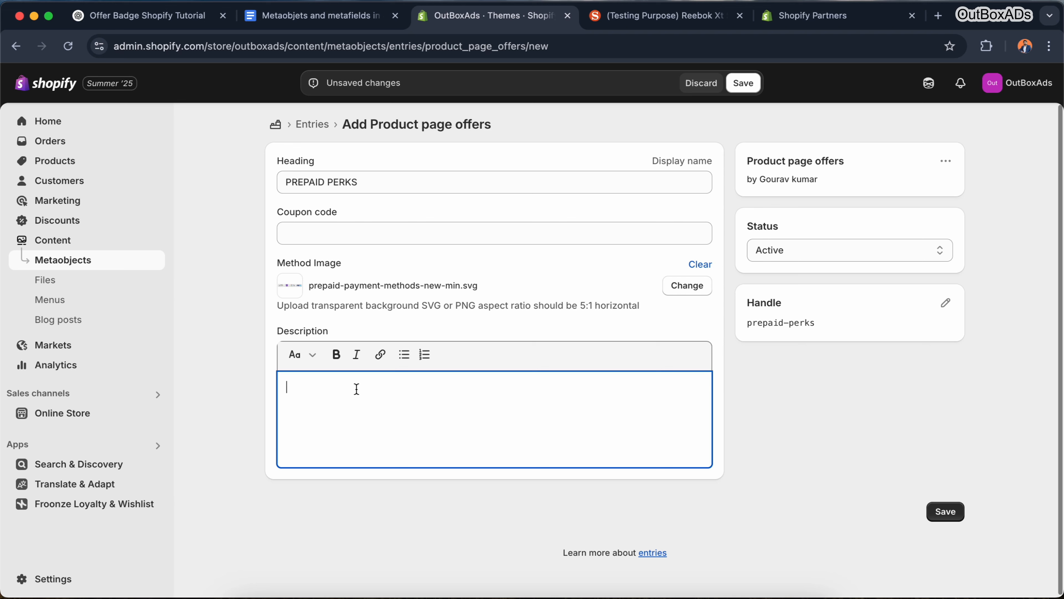
{"action": "type", "text": "Enjoy Extra5% OFFon all prepaid orders- UPI, Cards, Paypal..."}
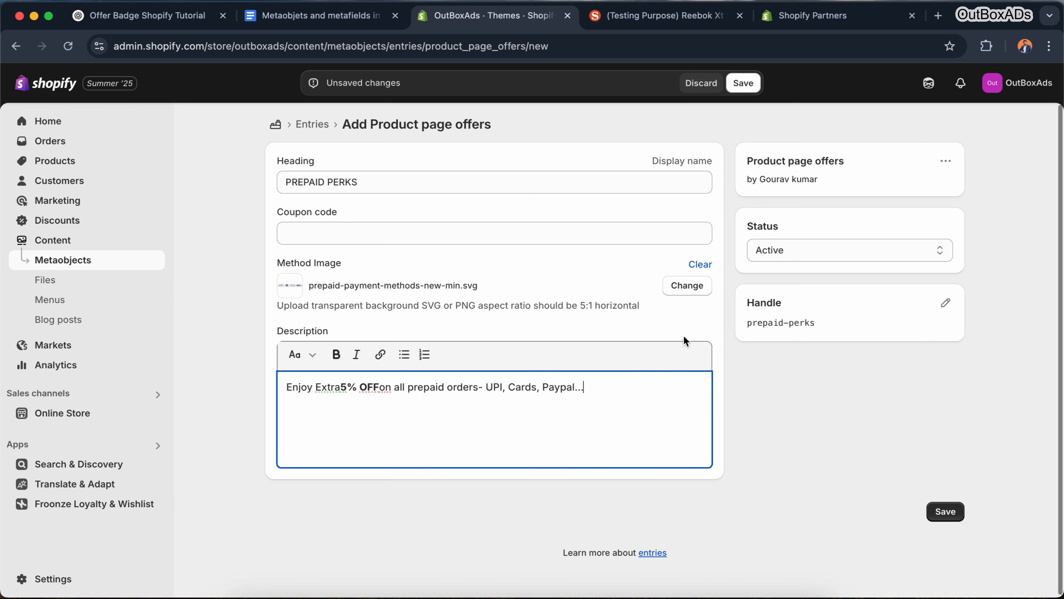
{"action": "left_click", "coordinate": [687, 331]}
{"action": "left_click", "coordinate": [927, 512]}
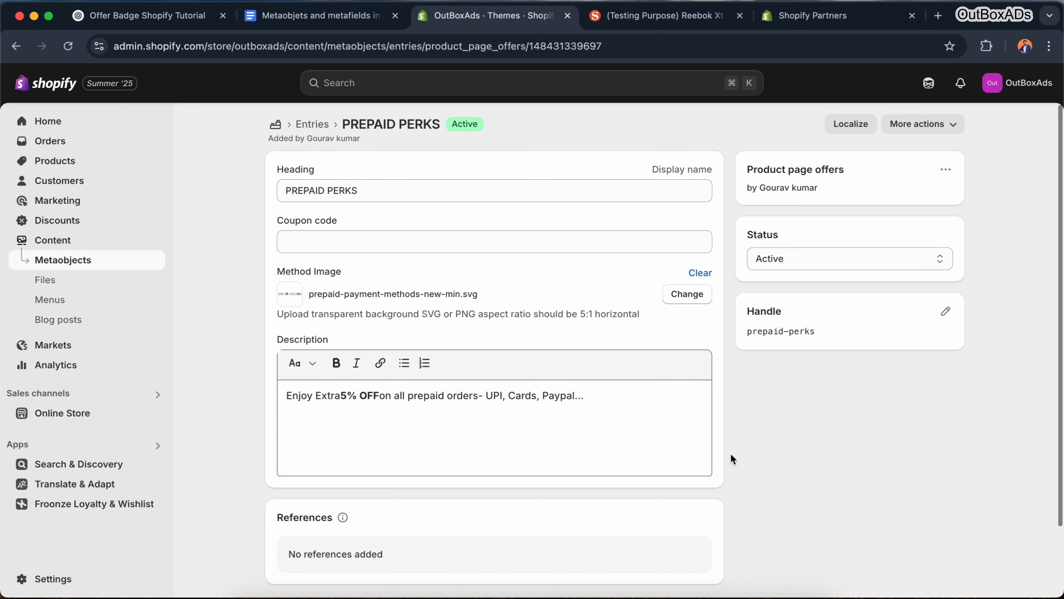
- Return to the entries list and start another Product page offers entry with the heading FREE SHIPPING
{"action": "left_click", "coordinate": [312, 124]}
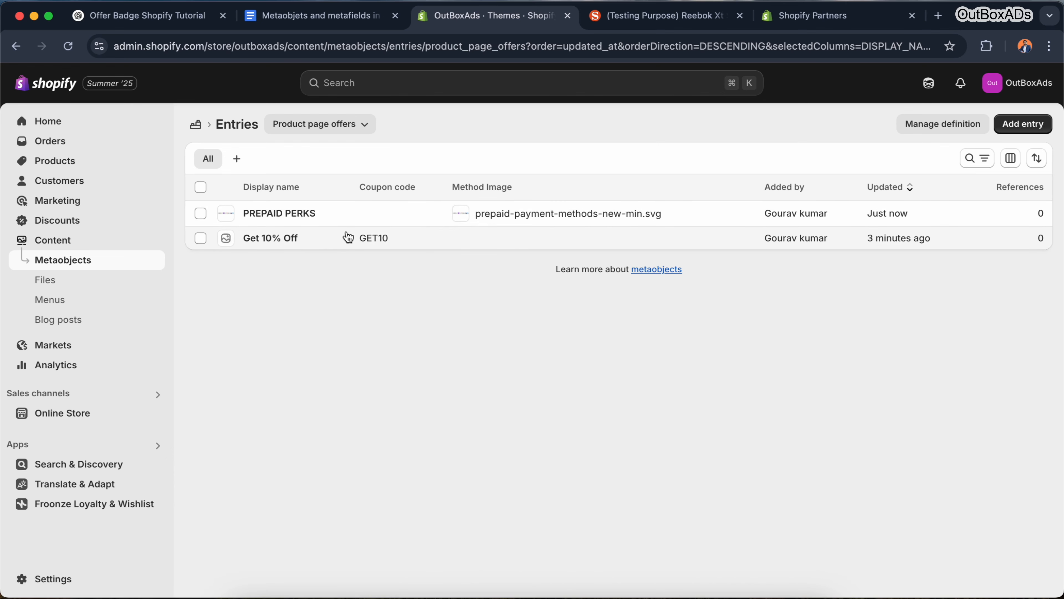
{"action": "left_click", "coordinate": [1019, 138]}
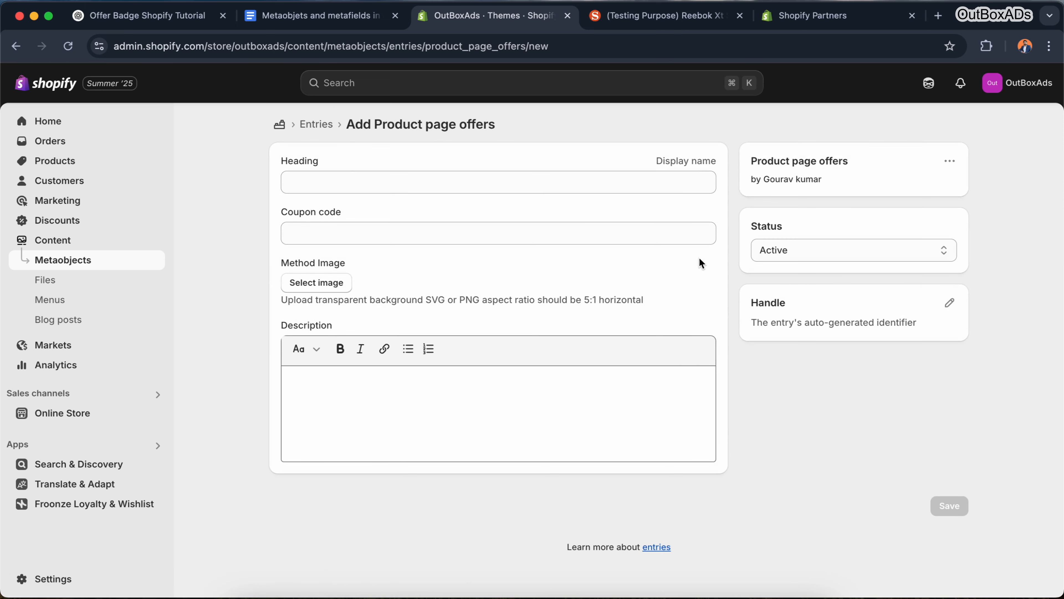
{"action": "left_click", "coordinate": [359, 182]}
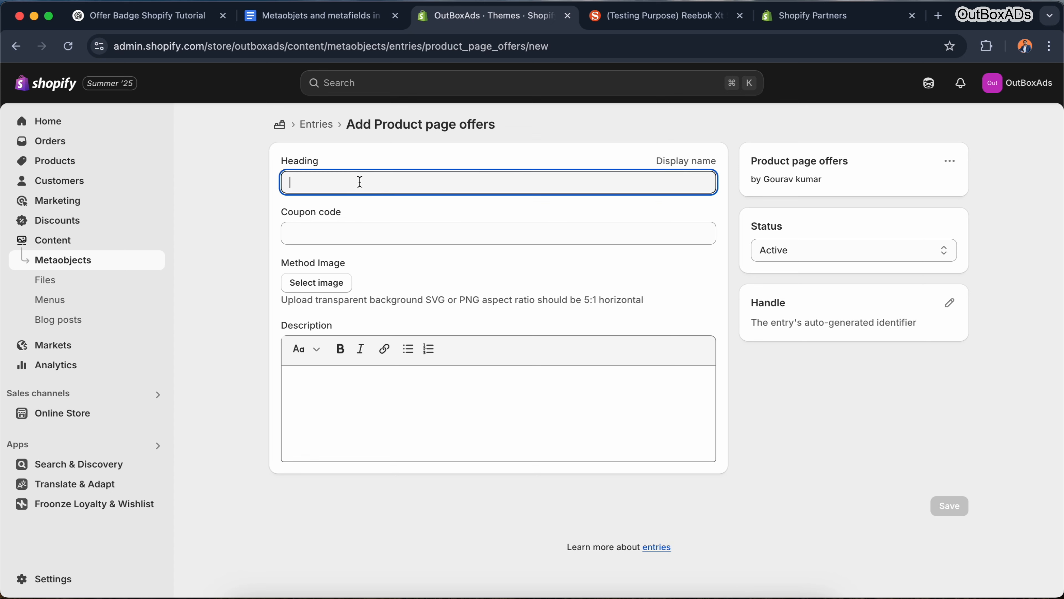
{"action": "type", "text": "FREE SHIPPING"}
- Enter the description "EnjoyFREE SHIPPINGon orders above €99!" with FREE SHIPPING in bold, and save the entry
{"action": "left_click", "coordinate": [354, 385]}
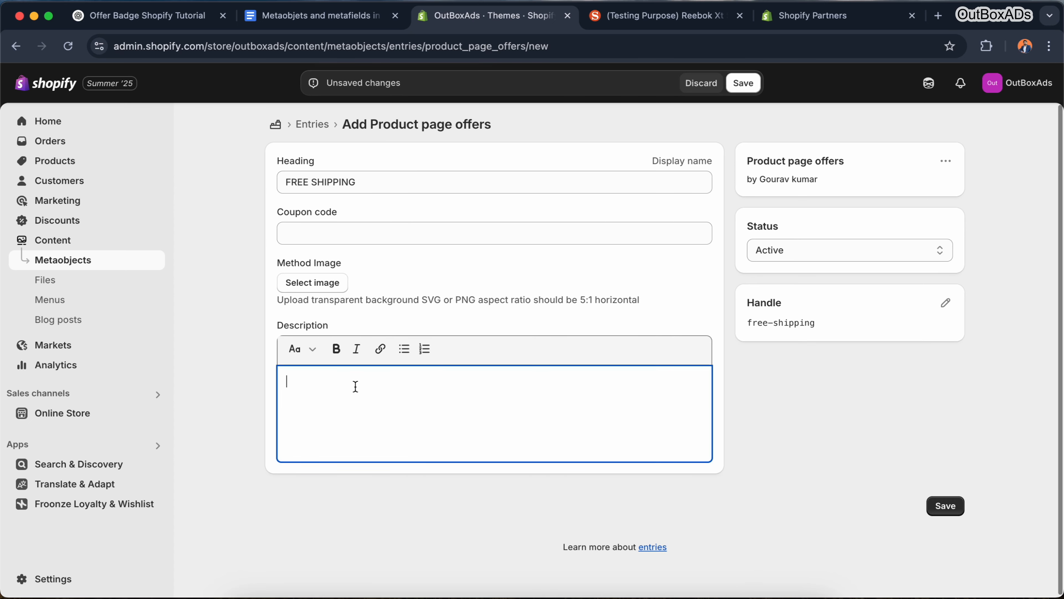
{"action": "type", "text": "EnjoyFREE SHIPPINGon orders above €99!"}
{"action": "left_click", "coordinate": [945, 505]}
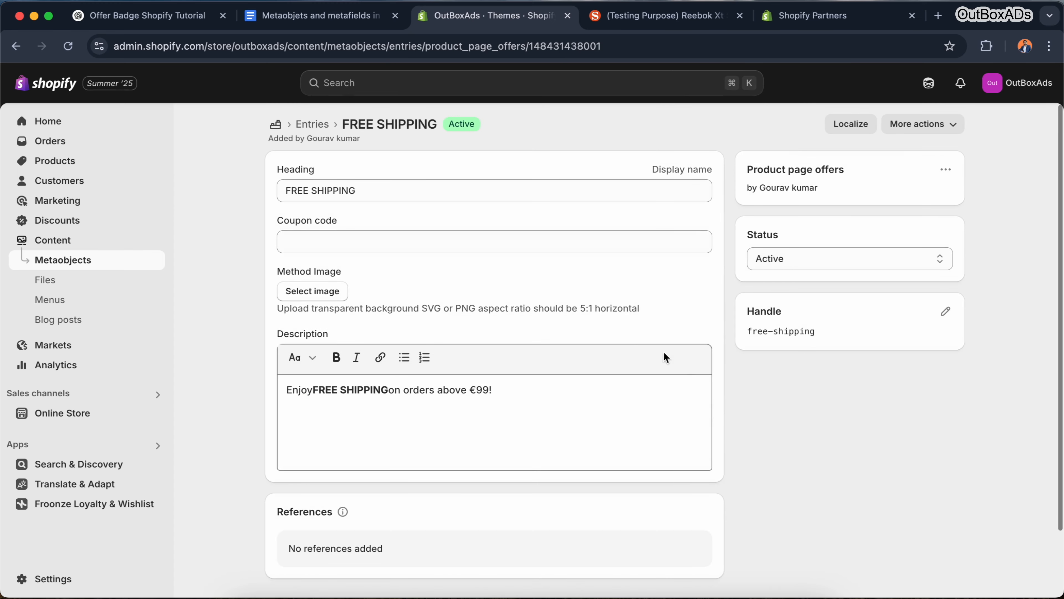
- Add another Product page offers entry from the entries list, set its heading to "Surprise Gift", and save it
{"action": "left_click", "coordinate": [312, 123]}
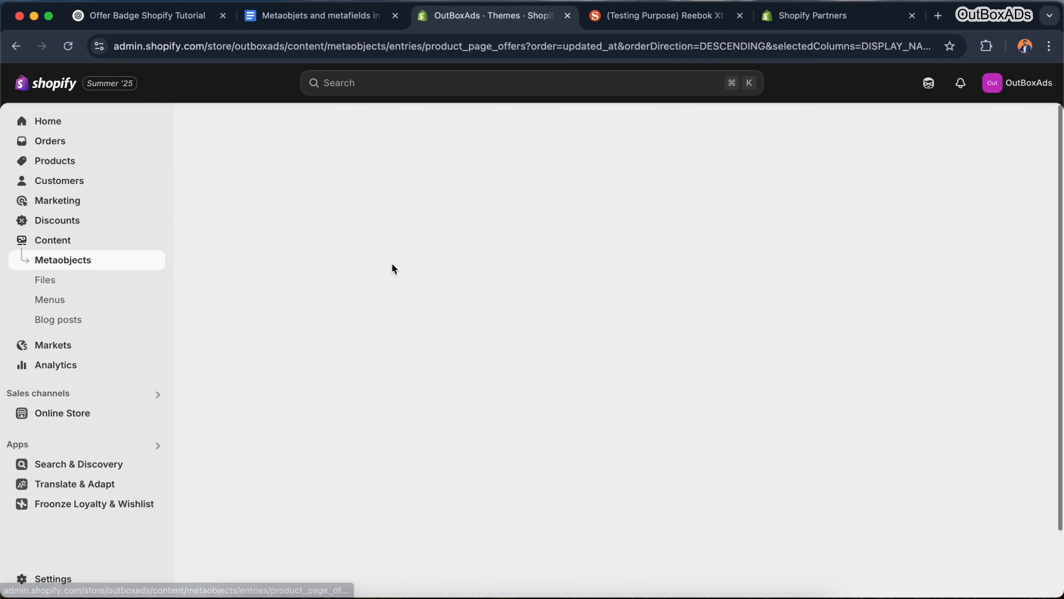
{"action": "left_click", "coordinate": [1022, 123]}
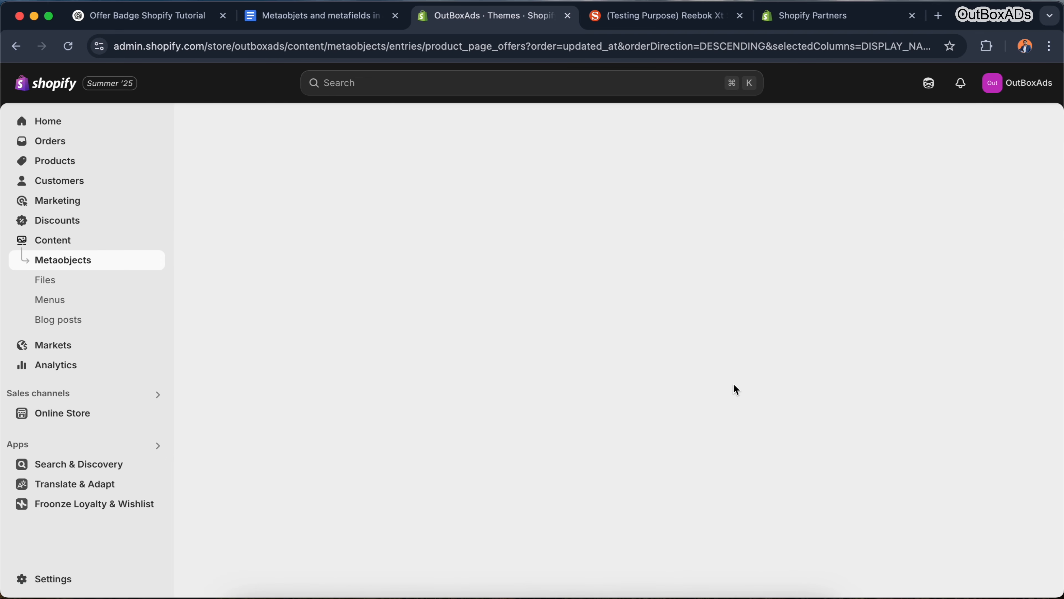
{"action": "left_click", "coordinate": [373, 176]}
{"action": "type", "text": "Surprise Gift"}
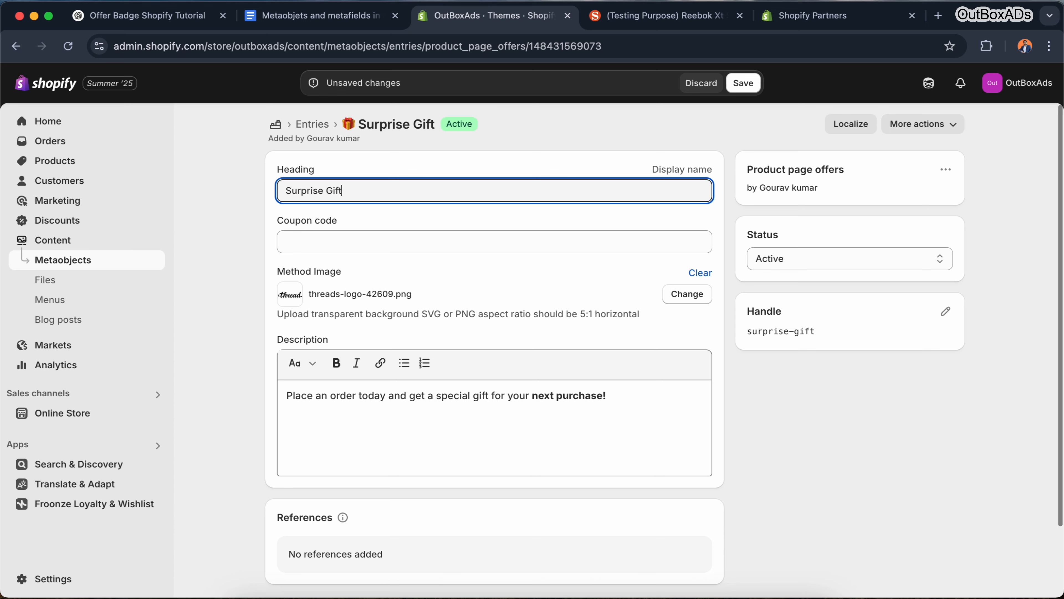
{"action": "left_click", "coordinate": [586, 339]}
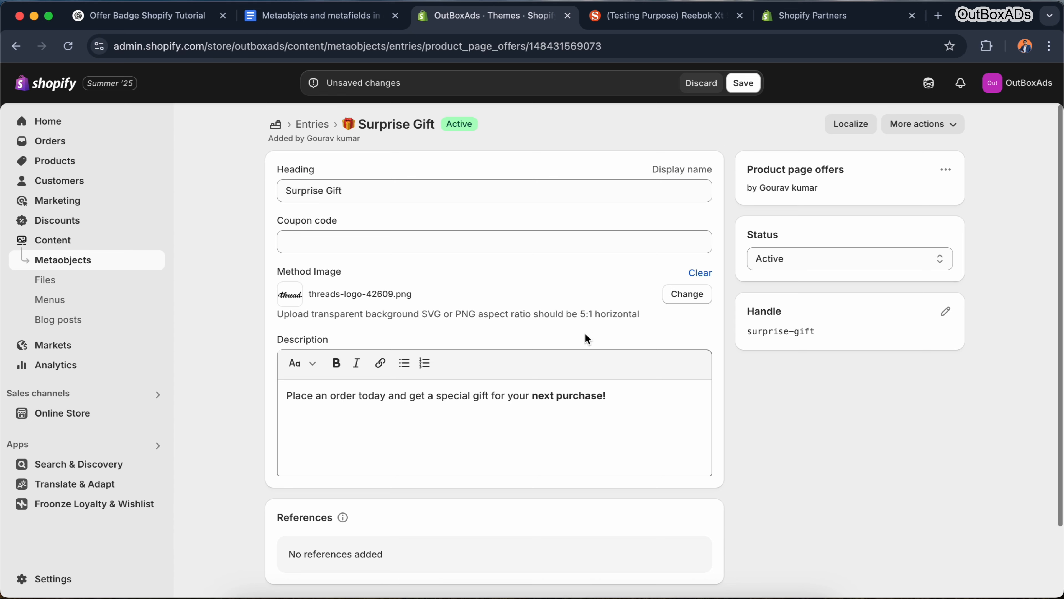
{"action": "left_click", "coordinate": [747, 84]}
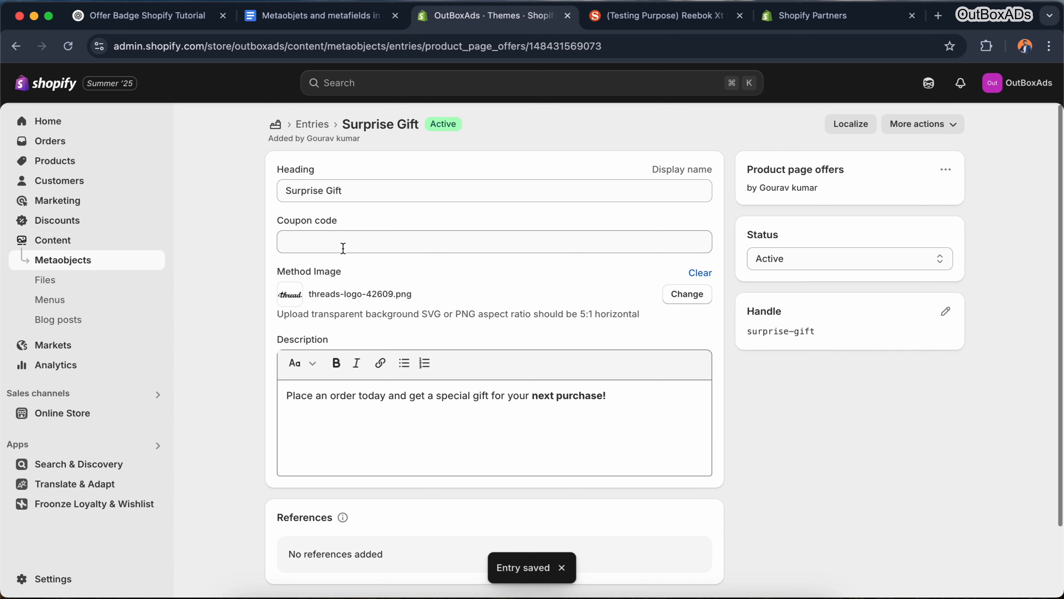
- Insert a gift box emoji in front of the Surprise Gift heading and save the entry
{"action": "left_click", "coordinate": [315, 194]}
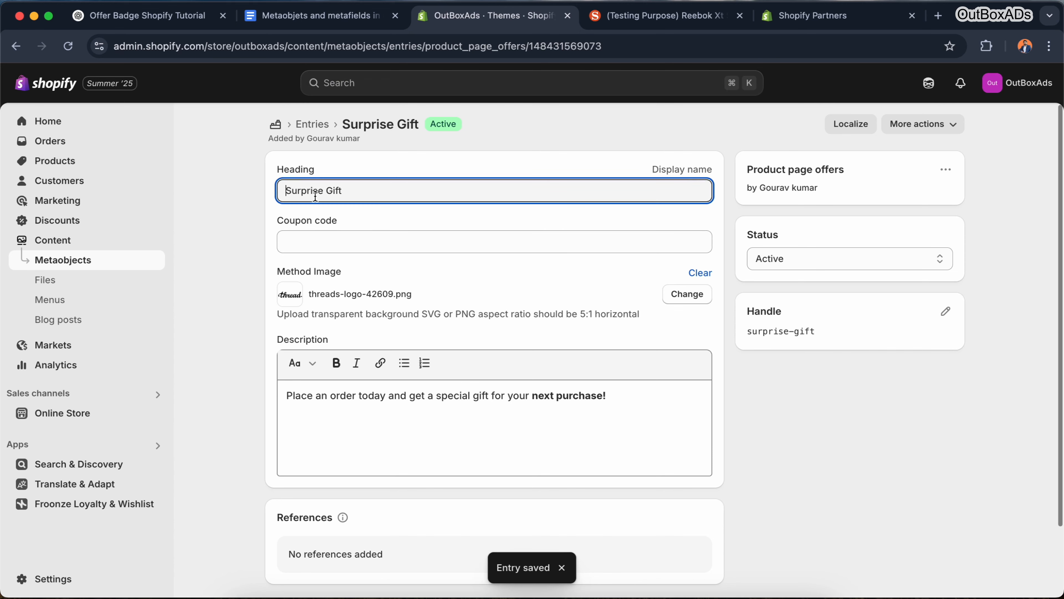
{"action": "key", "text": "super+Left"}
{"action": "key", "text": "ctrl+super+space"}
{"action": "left_click", "coordinate": [308, 249]}
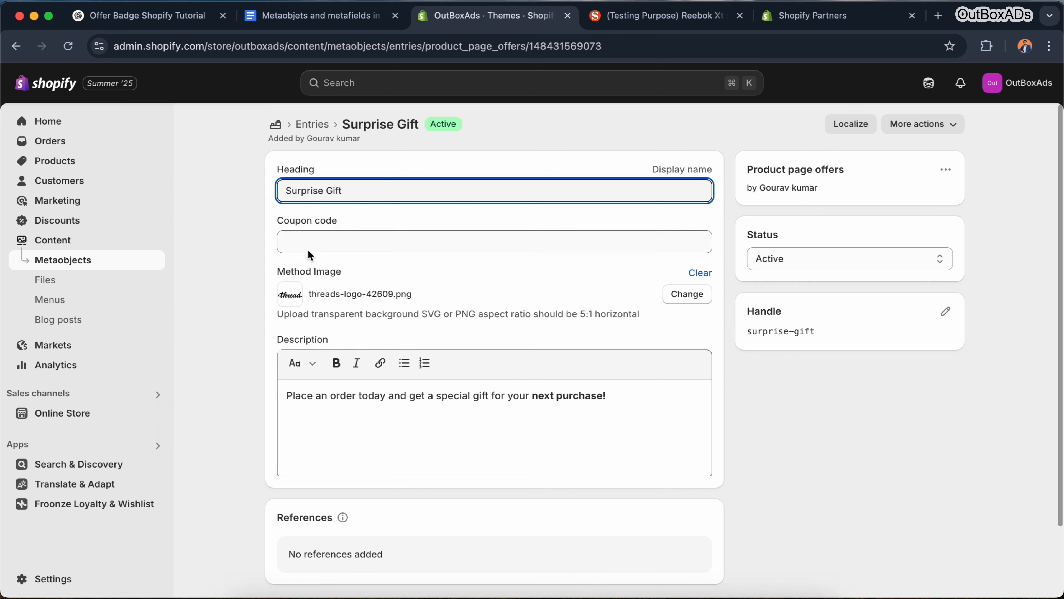
{"action": "left_click", "coordinate": [385, 212]}
{"action": "left_click", "coordinate": [743, 83]}
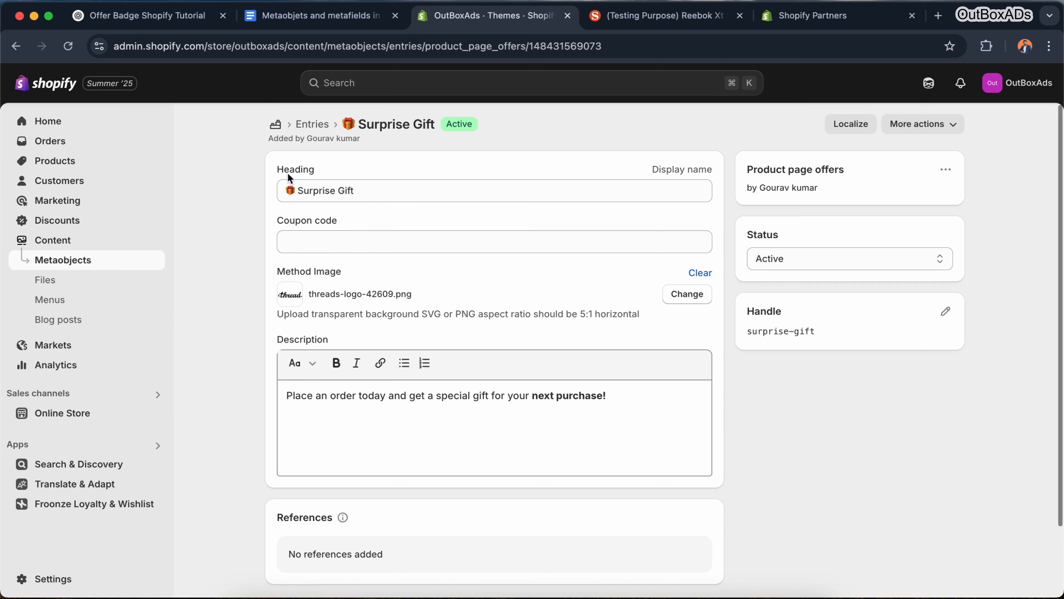
{"action": "left_click", "coordinate": [289, 190]}
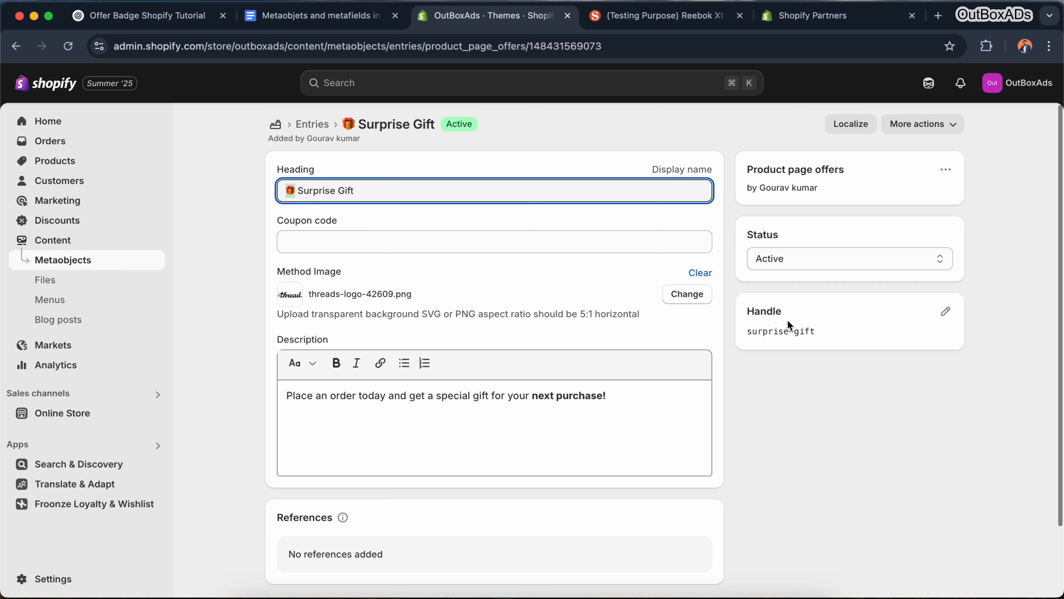
{"action": "left_click", "coordinate": [385, 225]}
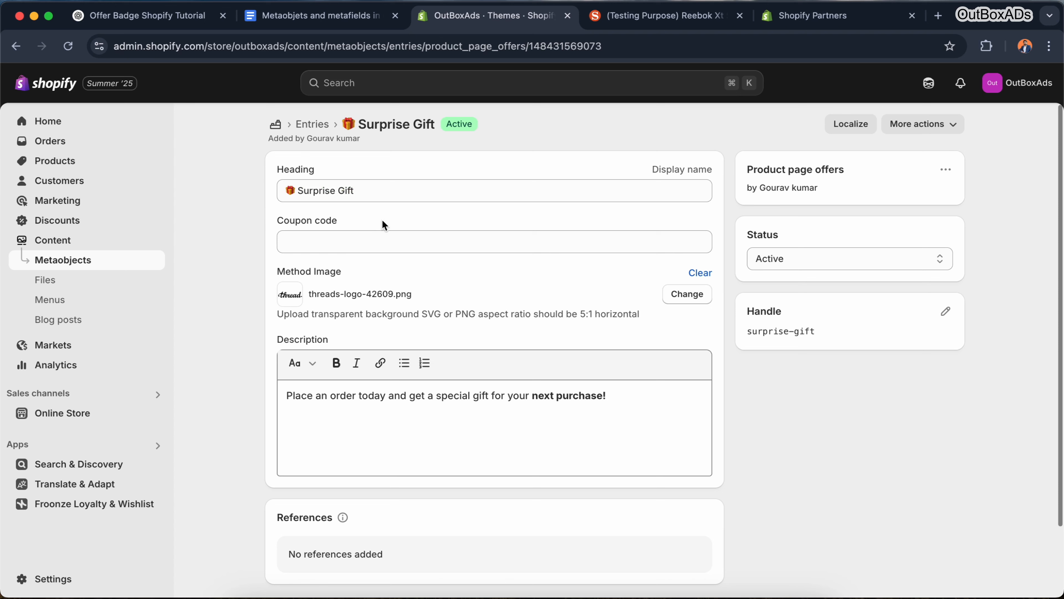
{"action": "left_click_drag", "start_coordinate": [299, 192], "coordinate": [364, 185]}
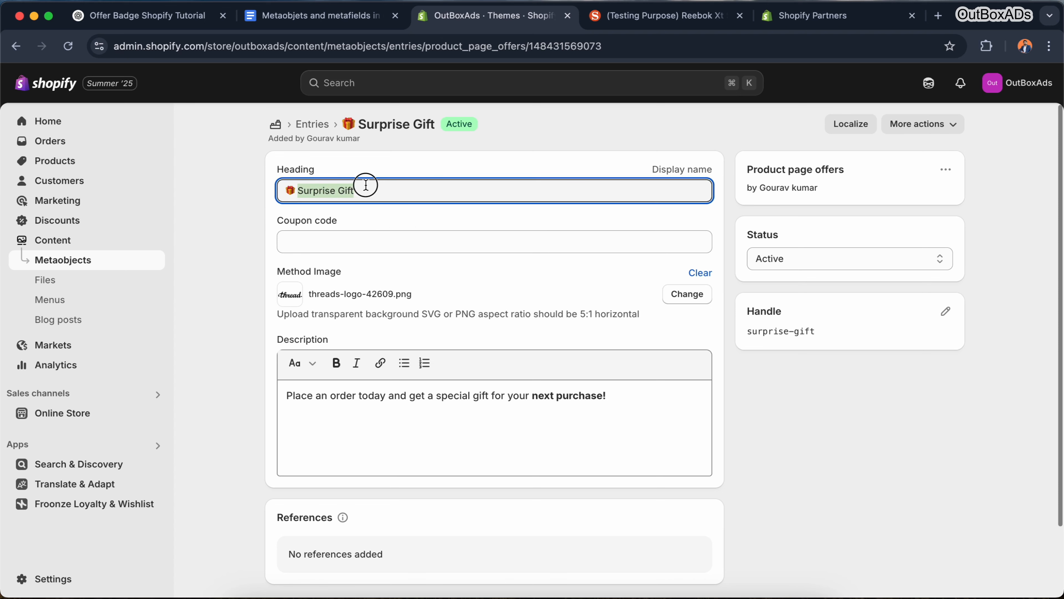
{"action": "left_click", "coordinate": [361, 218]}
{"action": "left_click", "coordinate": [301, 195]}
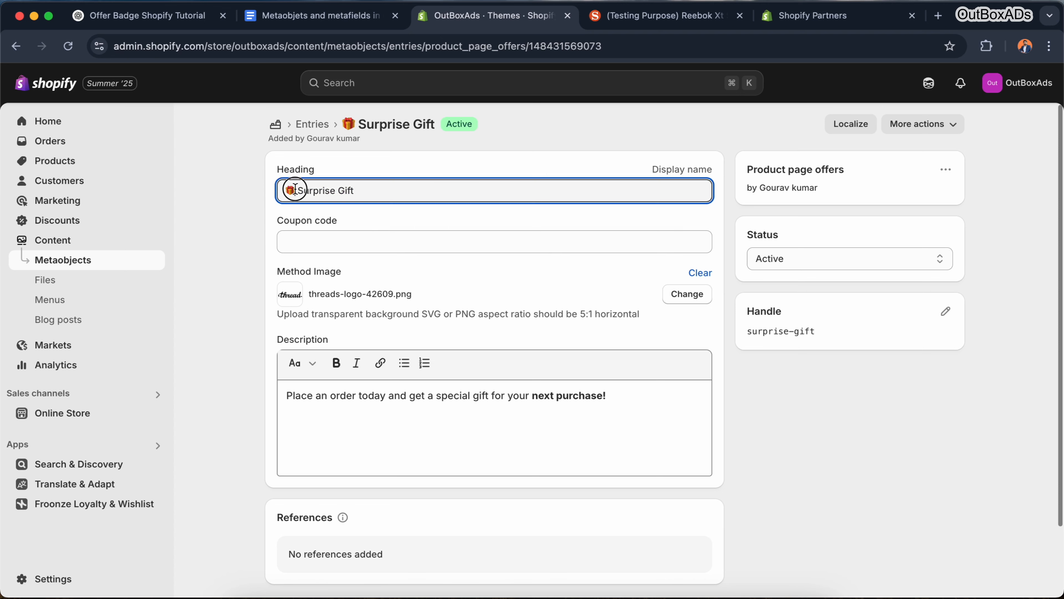
{"action": "left_click", "coordinate": [410, 217]}
- Leave the offer entries, go to the online store's themes, and open the current Dawn | OutBoxAds theme for customization
{"action": "left_click", "coordinate": [312, 125]}
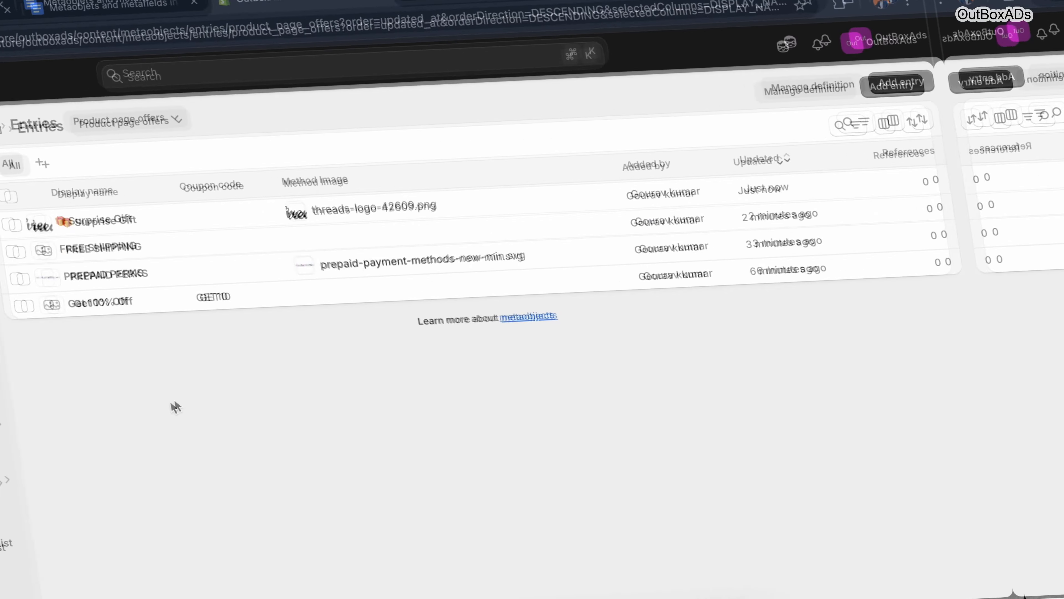
{"action": "left_click", "coordinate": [46, 436]}
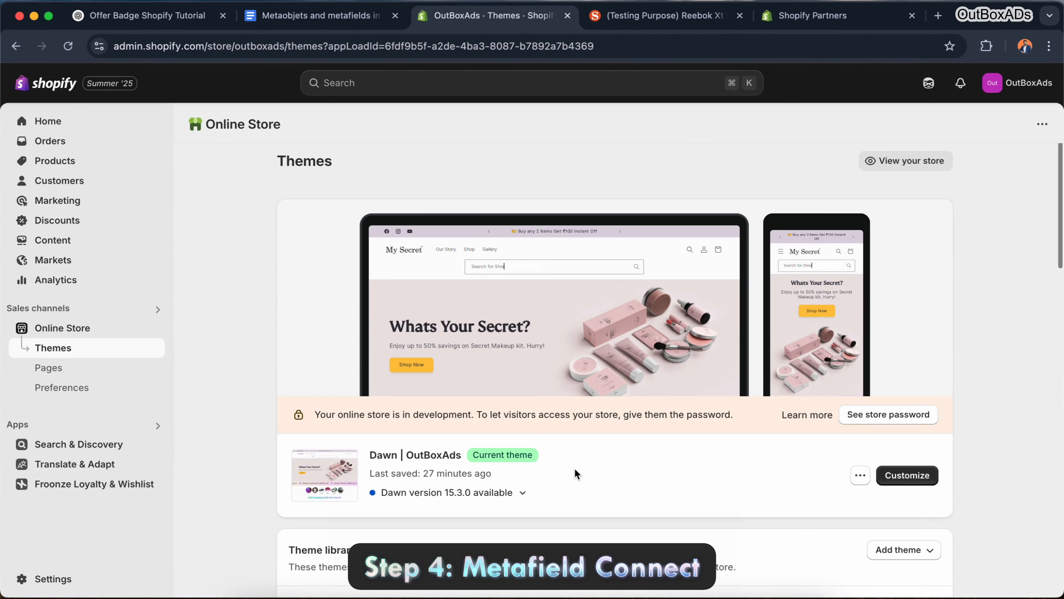
{"action": "left_click", "coordinate": [913, 478]}
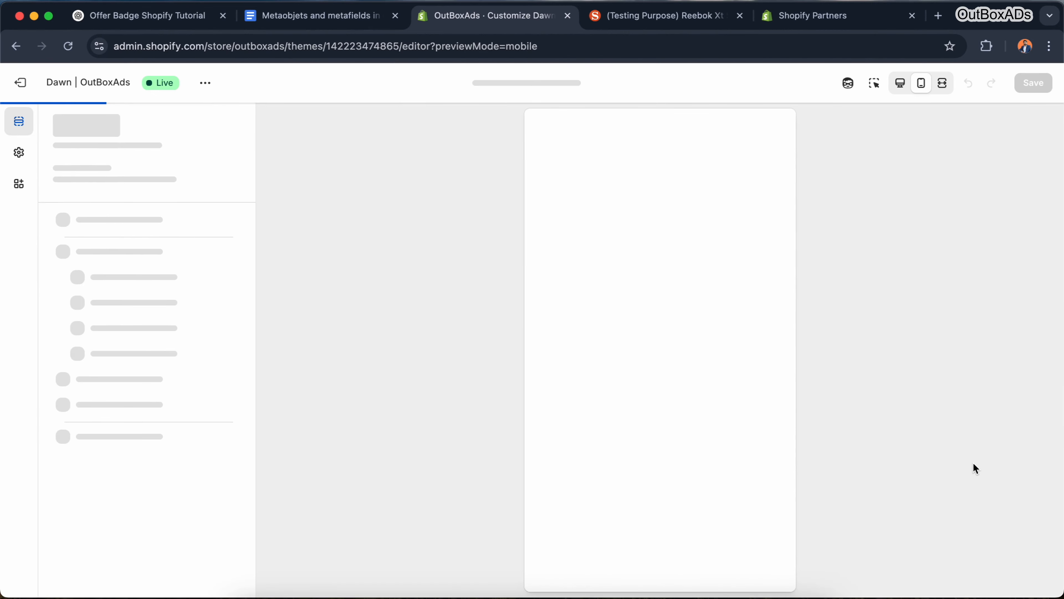
- Search the storefront preview for "shoes", open the Reebok Xt Sprinter product page, and open its Offers block settings
{"action": "left_click", "coordinate": [624, 204]}
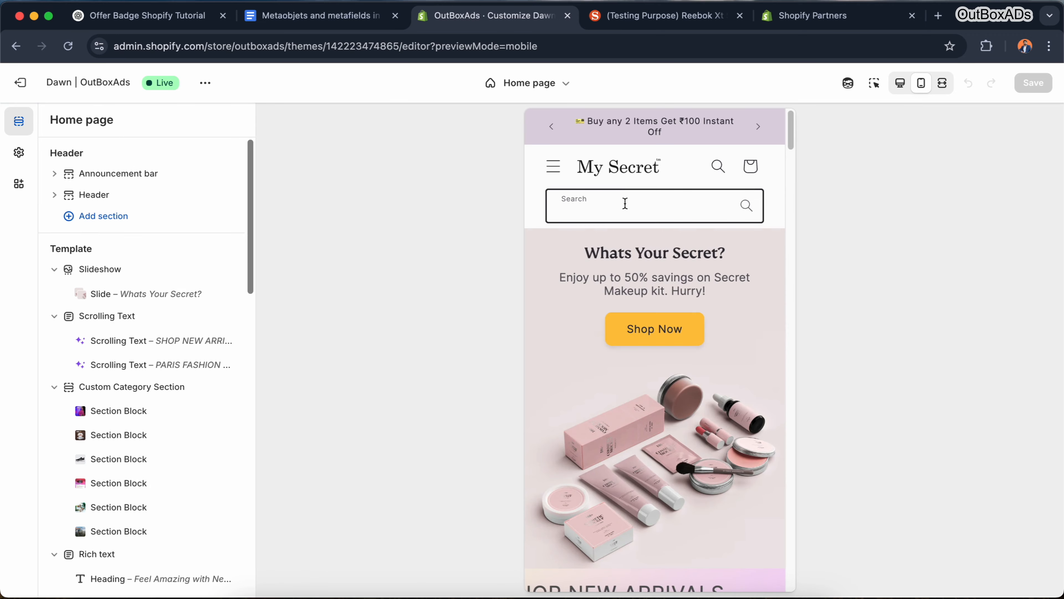
{"action": "type", "text": "shoes"}
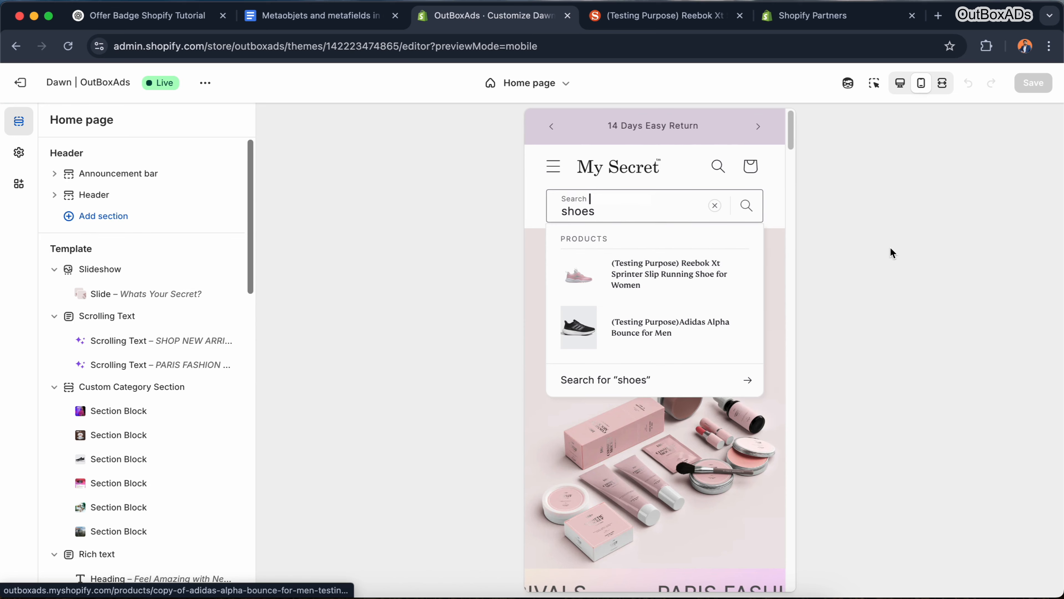
{"action": "scroll", "coordinate": [674, 385], "scroll_direction": "down", "scroll_amount": 5}
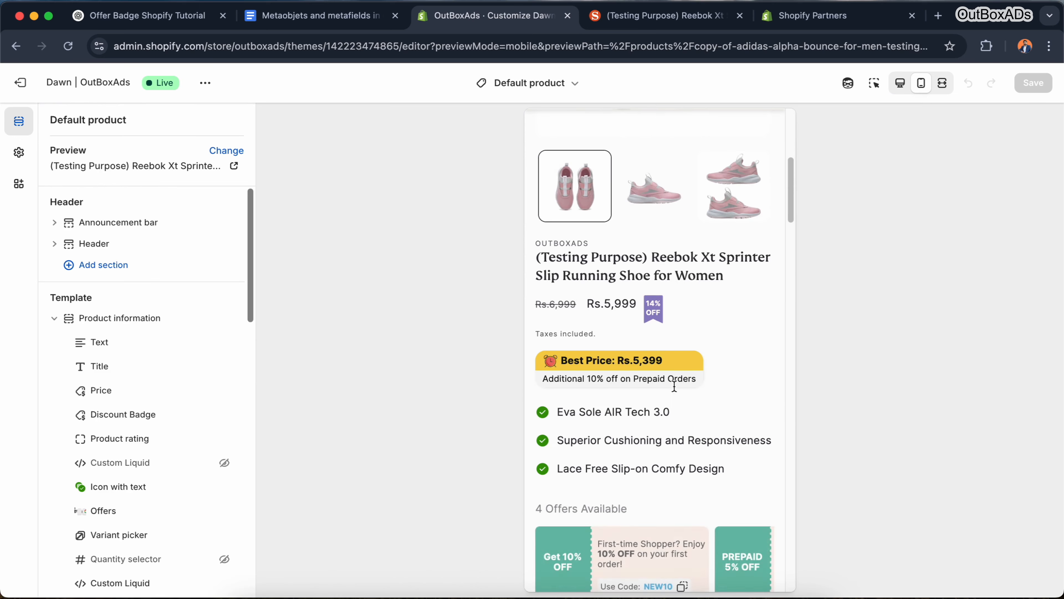
{"action": "scroll", "coordinate": [674, 385], "scroll_direction": "down", "scroll_amount": 5}
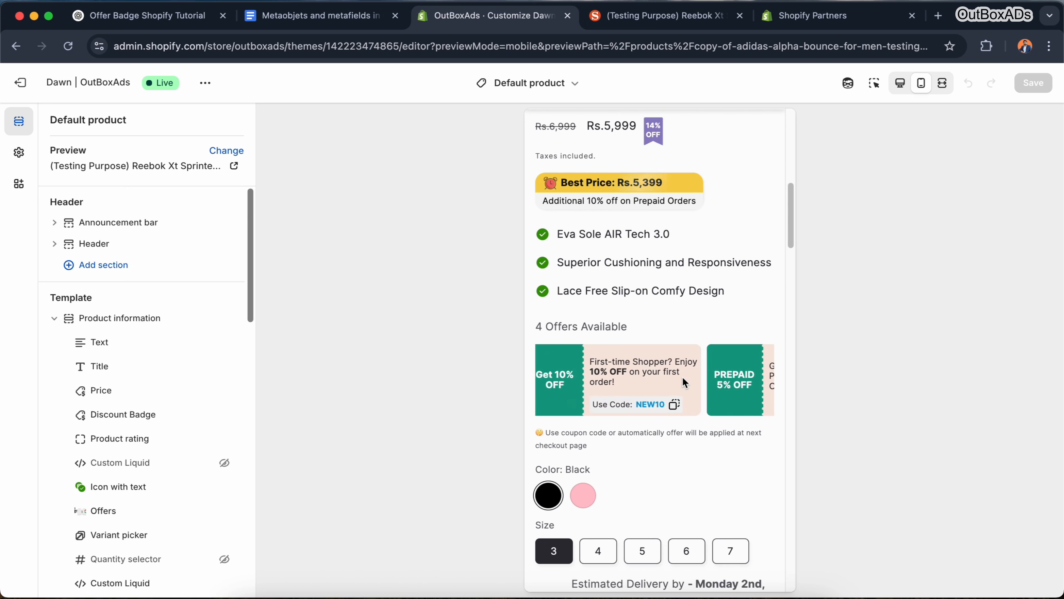
{"action": "scroll", "coordinate": [131, 462], "scroll_direction": "down", "scroll_amount": 1}
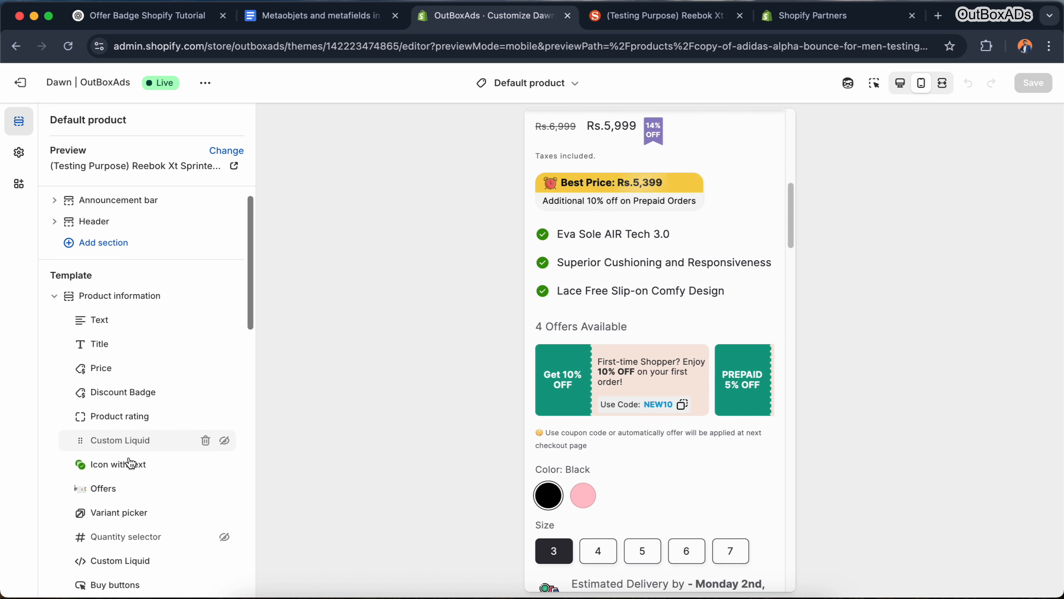
{"action": "left_click", "coordinate": [104, 488]}
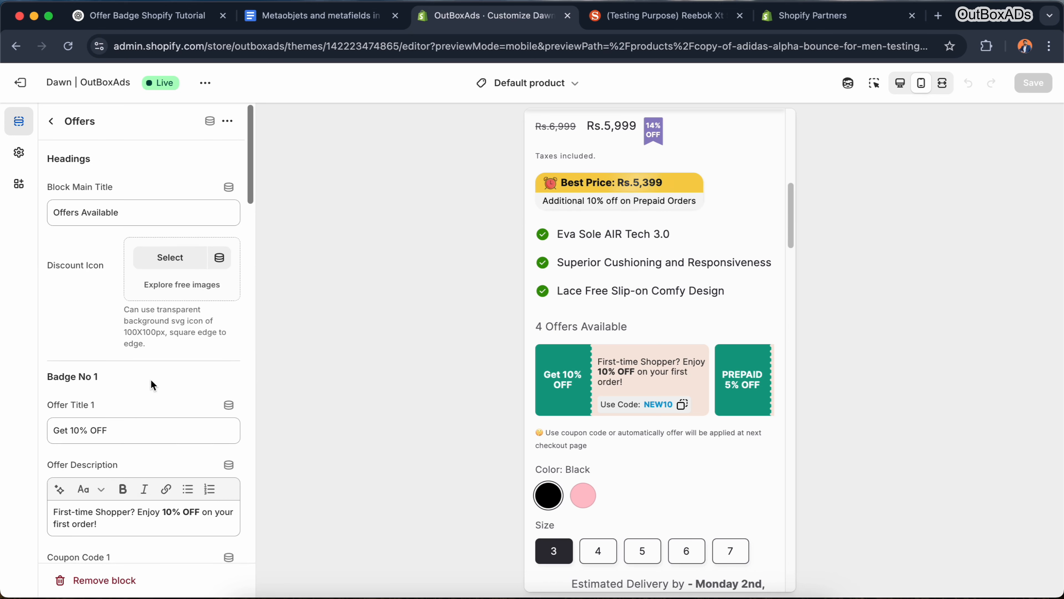
- Review the Offers block's title, description, coupon code and image settings for Badge No 1 through Badge No 4
{"action": "scroll", "coordinate": [151, 381], "scroll_direction": "down", "scroll_amount": 10}
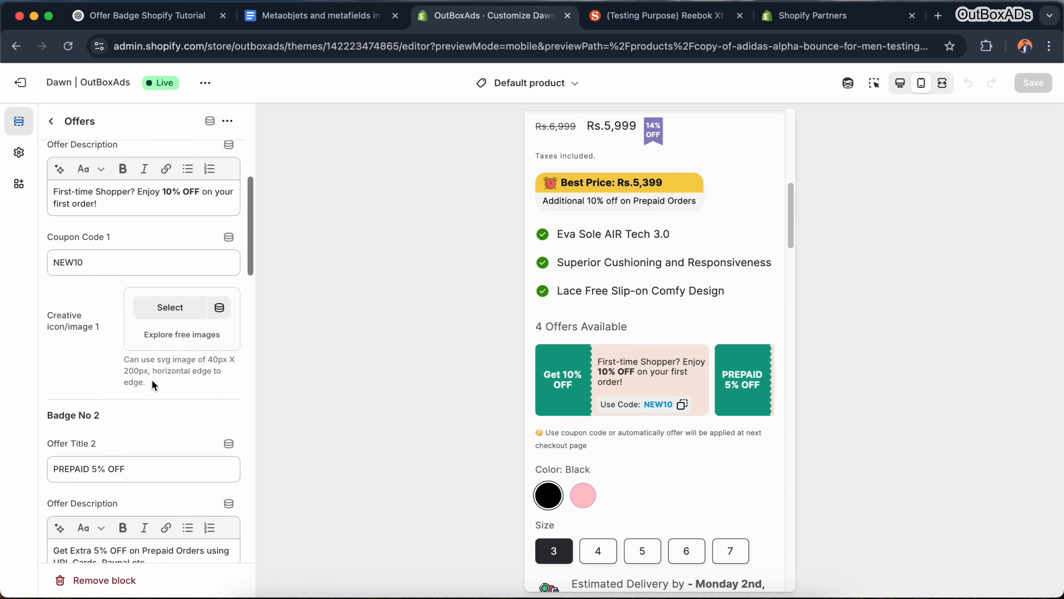
{"action": "scroll", "coordinate": [152, 380], "scroll_direction": "down", "scroll_amount": 4}
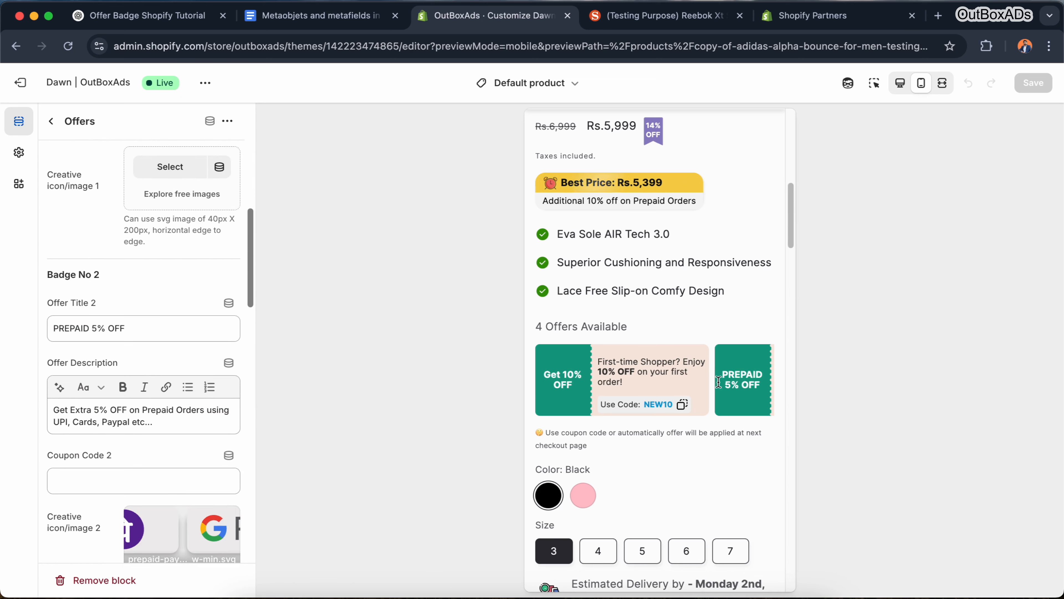
{"action": "scroll", "coordinate": [151, 374], "scroll_direction": "up", "scroll_amount": 6}
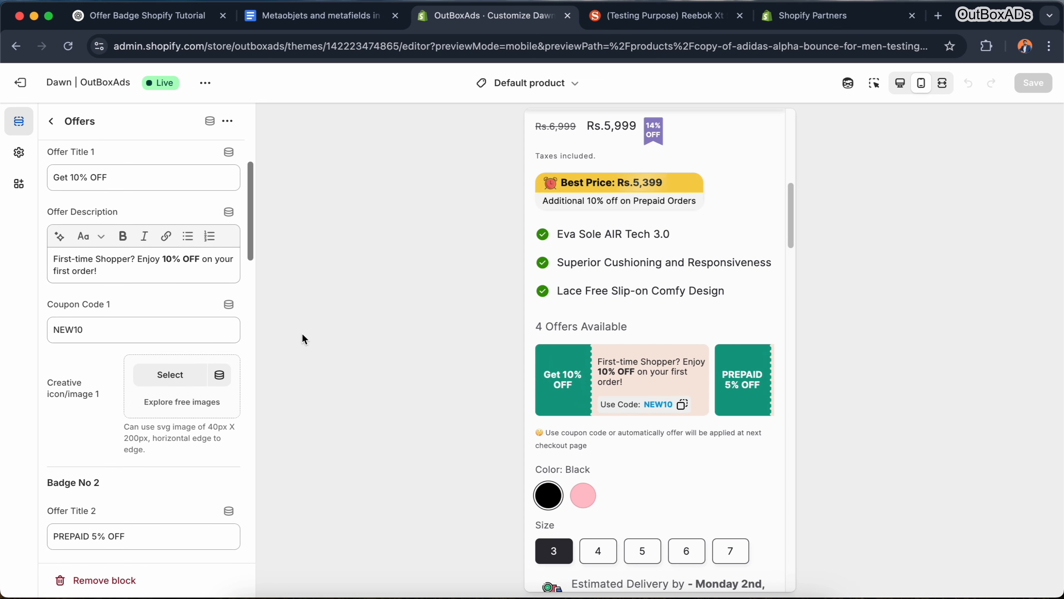
{"action": "scroll", "coordinate": [91, 371], "scroll_direction": "down", "scroll_amount": 2}
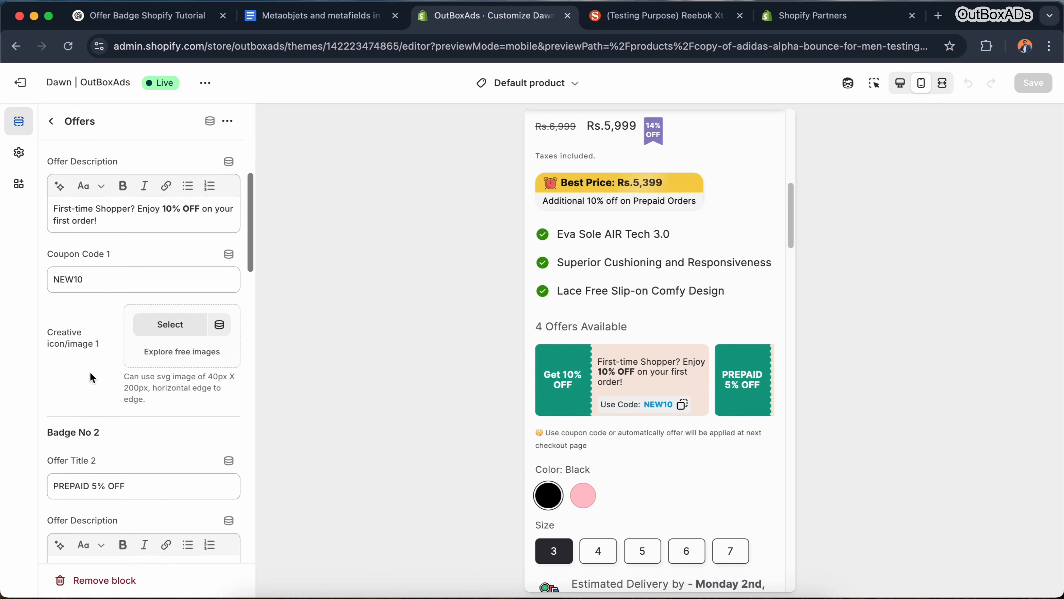
{"action": "scroll", "coordinate": [90, 371], "scroll_direction": "down", "scroll_amount": 4}
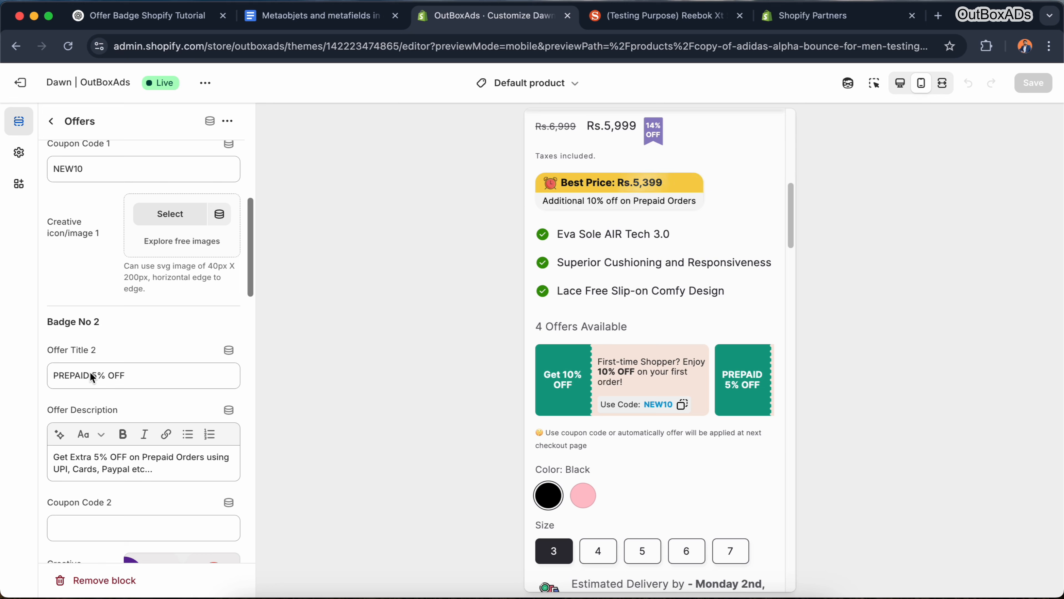
{"action": "scroll", "coordinate": [90, 371], "scroll_direction": "down", "scroll_amount": 10}
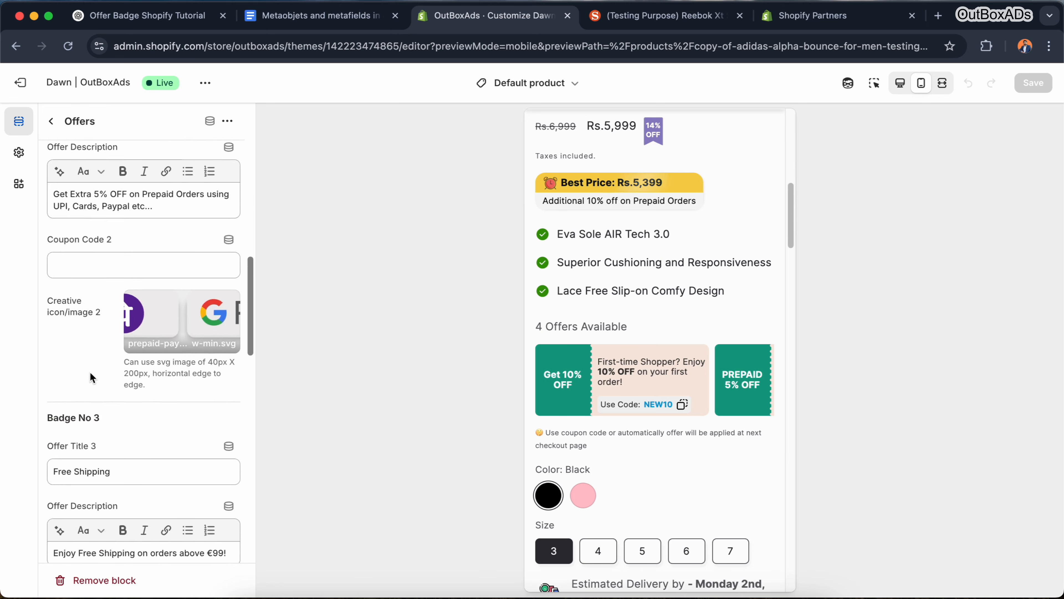
{"action": "scroll", "coordinate": [90, 371], "scroll_direction": "down", "scroll_amount": 13}
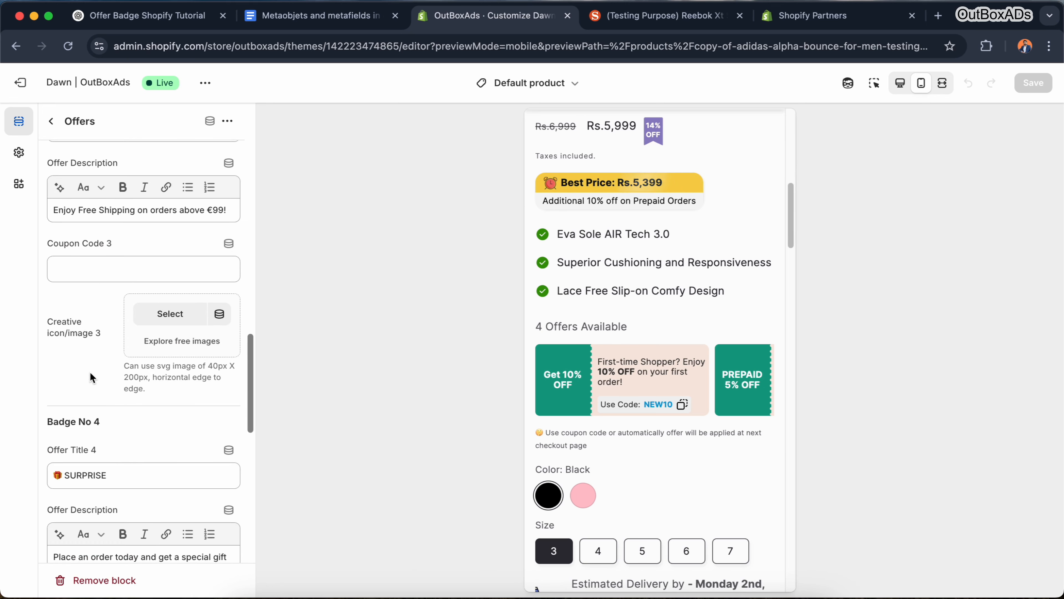
{"action": "scroll", "coordinate": [89, 371], "scroll_direction": "down", "scroll_amount": 10}
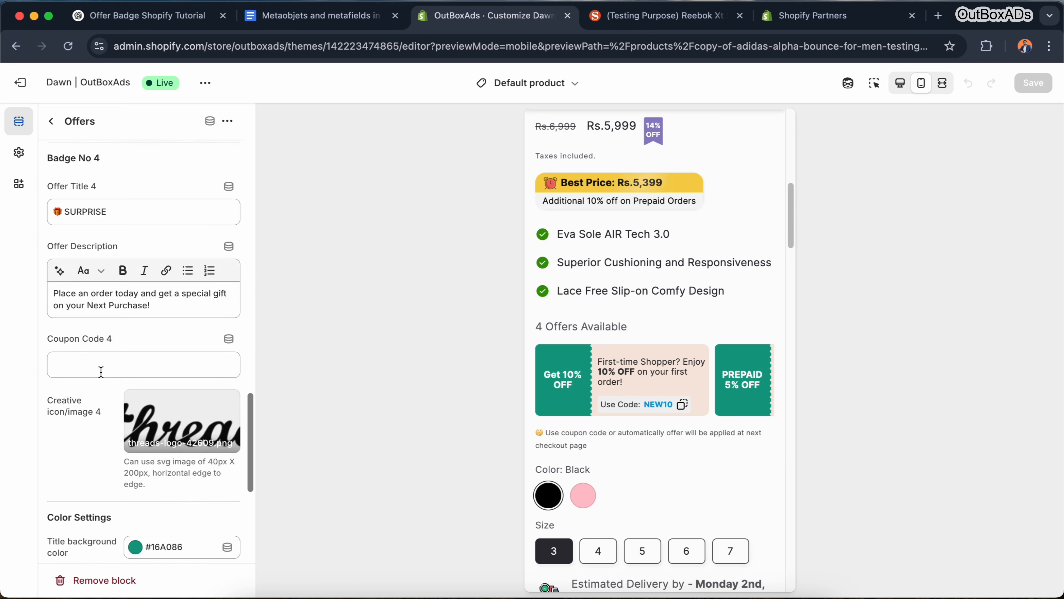
{"action": "scroll", "coordinate": [101, 371], "scroll_direction": "down", "scroll_amount": 5}
{"action": "scroll", "coordinate": [128, 419], "scroll_direction": "down", "scroll_amount": 3}
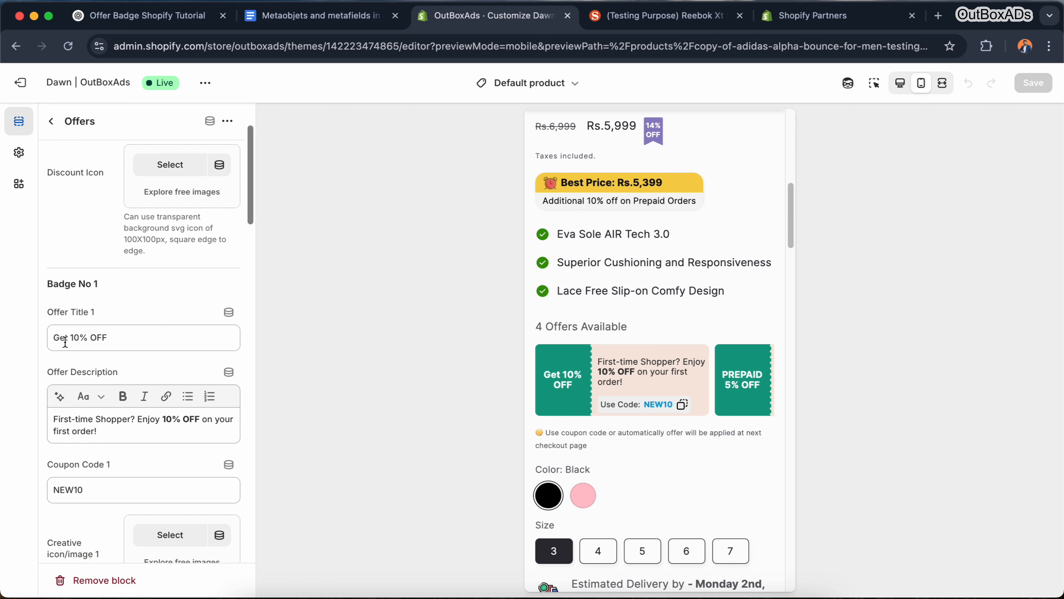
- Clear the offer title, offer description and coupon code of Badge No 1
{"action": "left_click", "coordinate": [114, 337]}
{"action": "key", "text": "ctrl+a"}
{"action": "key", "text": "BackSpace"}
{"action": "left_click", "coordinate": [104, 425]}
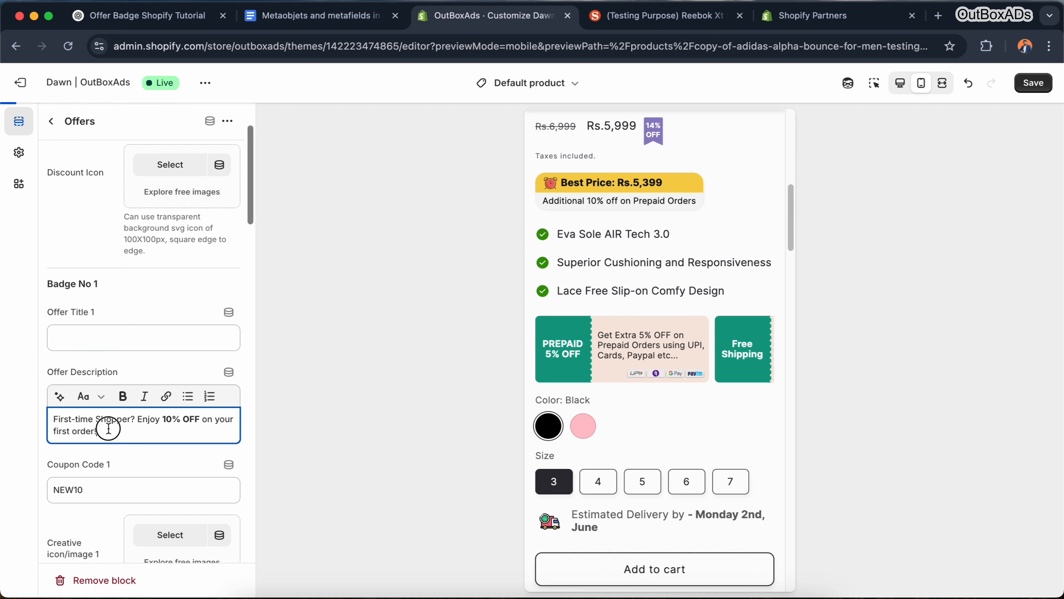
{"action": "key", "text": "ctrl+a"}
{"action": "key", "text": "BackSpace"}
{"action": "scroll", "coordinate": [125, 444], "scroll_direction": "down", "scroll_amount": 2}
{"action": "left_click", "coordinate": [90, 420]}
{"action": "key", "text": "ctrl+a"}
{"action": "key", "text": "BackSpace"}
{"action": "scroll", "coordinate": [52, 204], "scroll_direction": "down", "scroll_amount": 1}
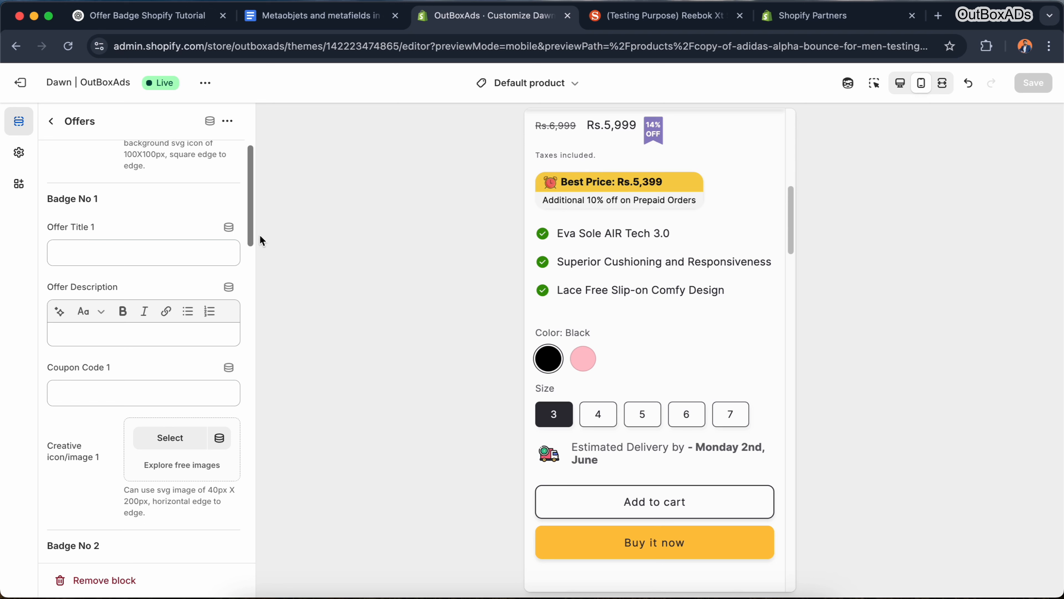
- Connect Offer Title 1 to the Heading field of the Product Custom Offers 1 metafield
{"action": "left_click", "coordinate": [228, 227]}
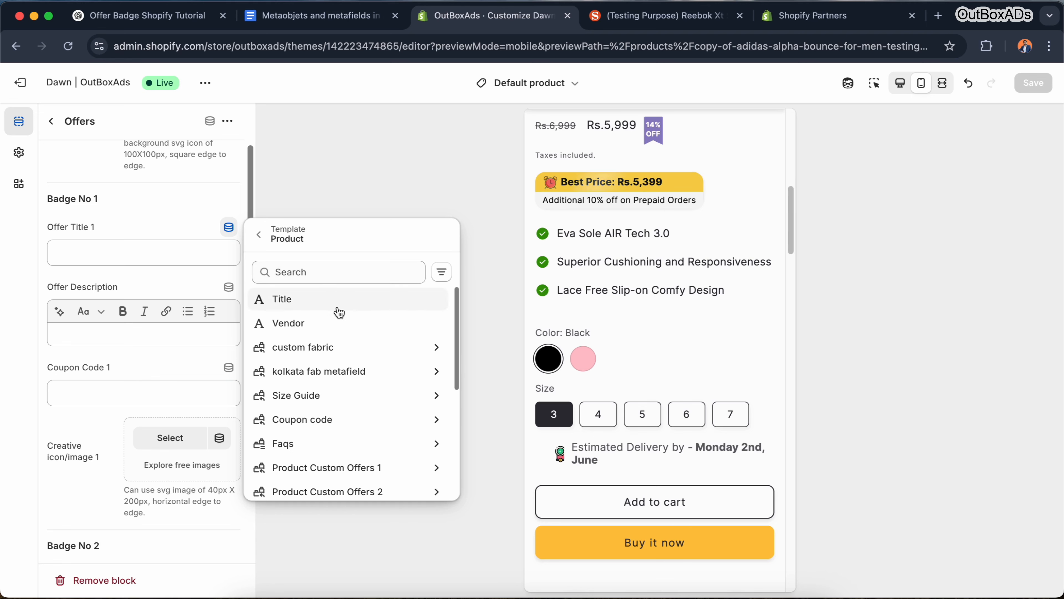
{"action": "scroll", "coordinate": [337, 310], "scroll_direction": "down", "scroll_amount": 3}
{"action": "scroll", "coordinate": [340, 314], "scroll_direction": "down", "scroll_amount": 1}
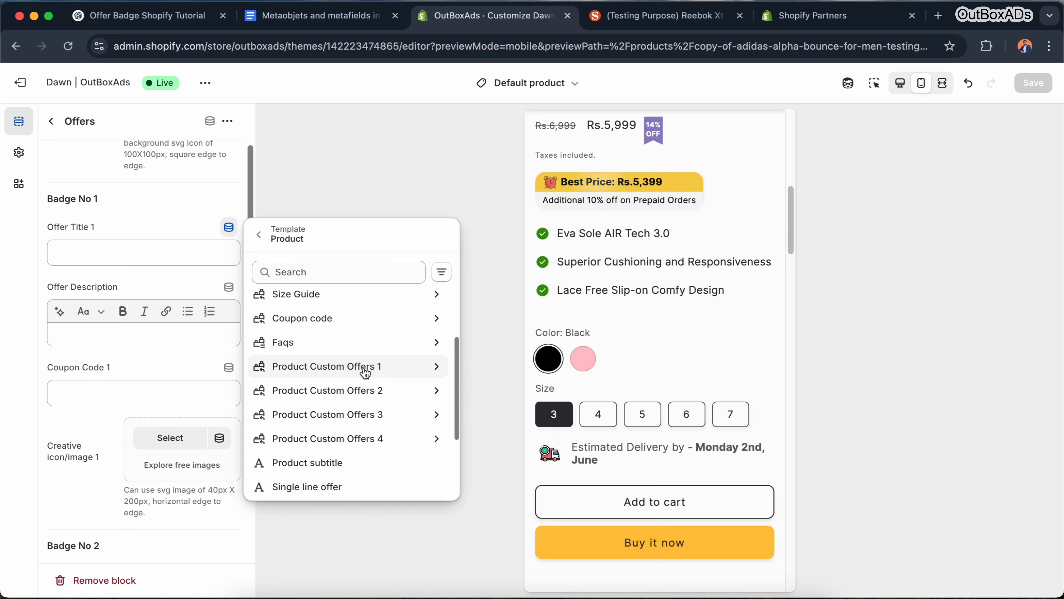
{"action": "left_click", "coordinate": [393, 369]}
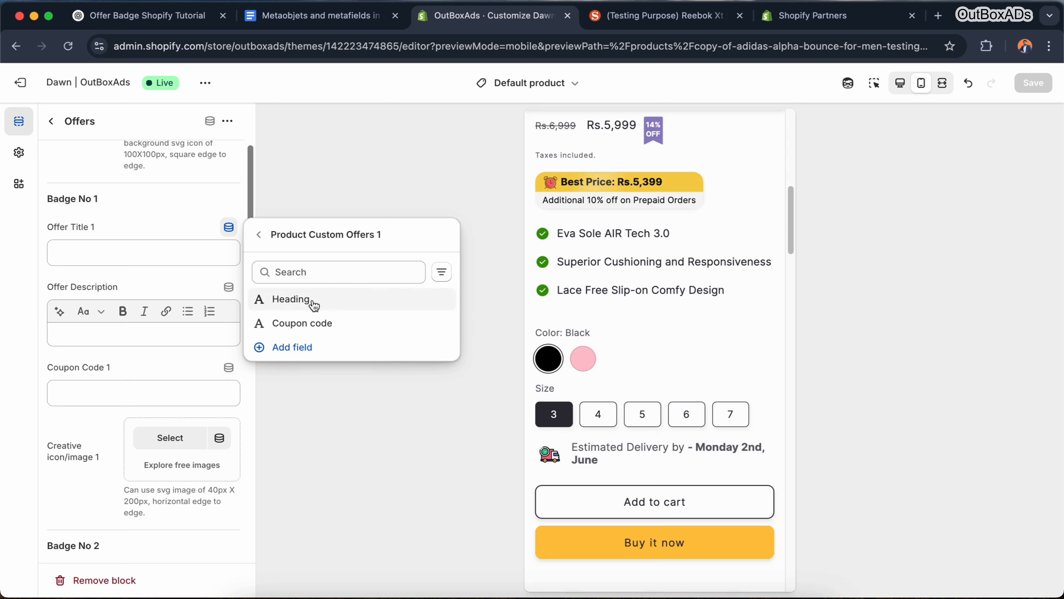
{"action": "left_click", "coordinate": [291, 299]}
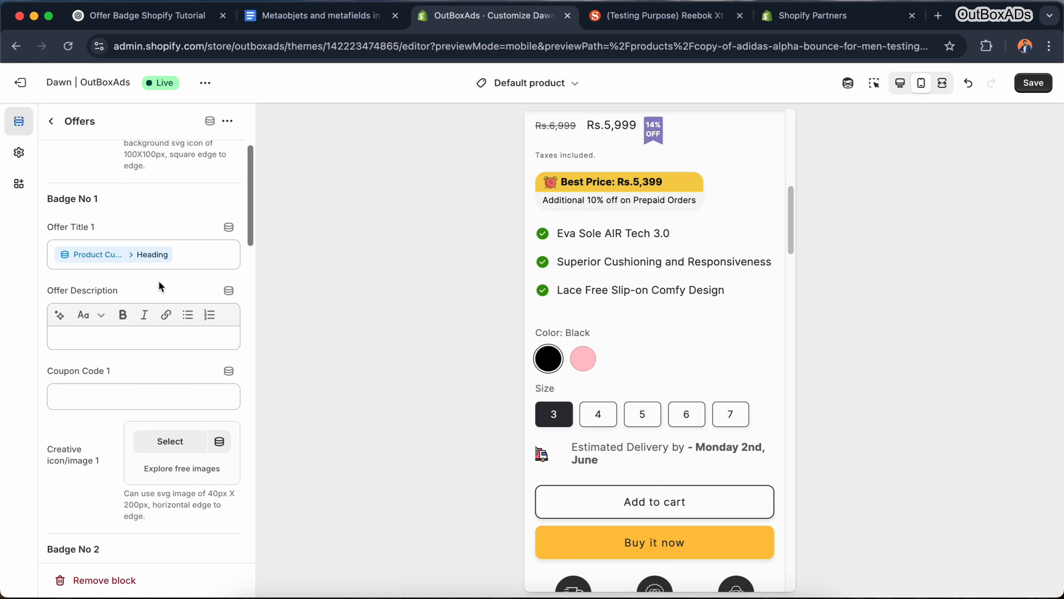
- Connect Badge No 1's offer description to the Description field of Product Custom Offers 1
{"action": "scroll", "coordinate": [158, 280], "scroll_direction": "down", "scroll_amount": 1}
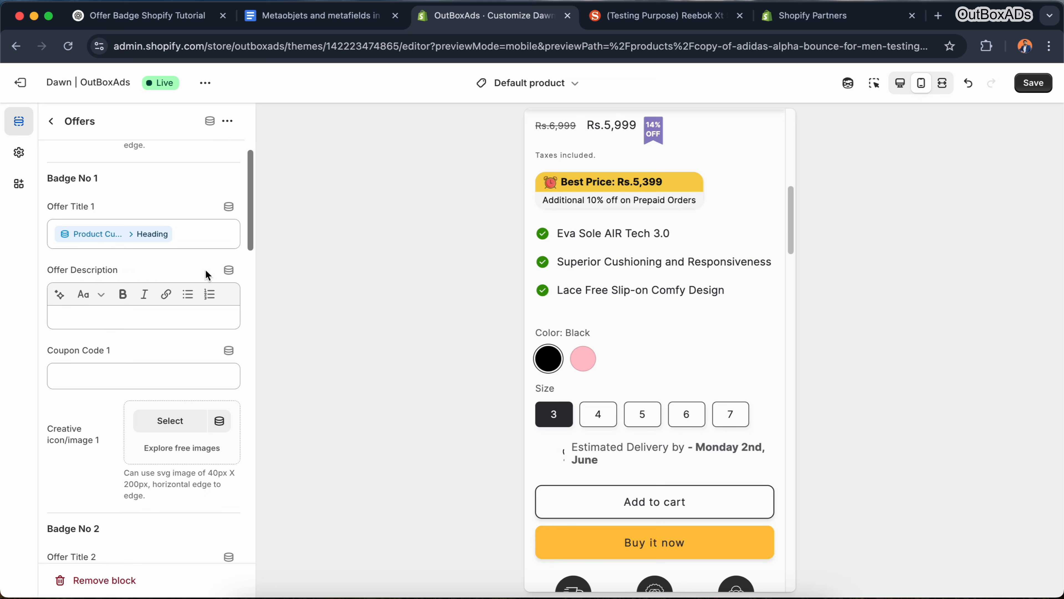
{"action": "left_click", "coordinate": [229, 270]}
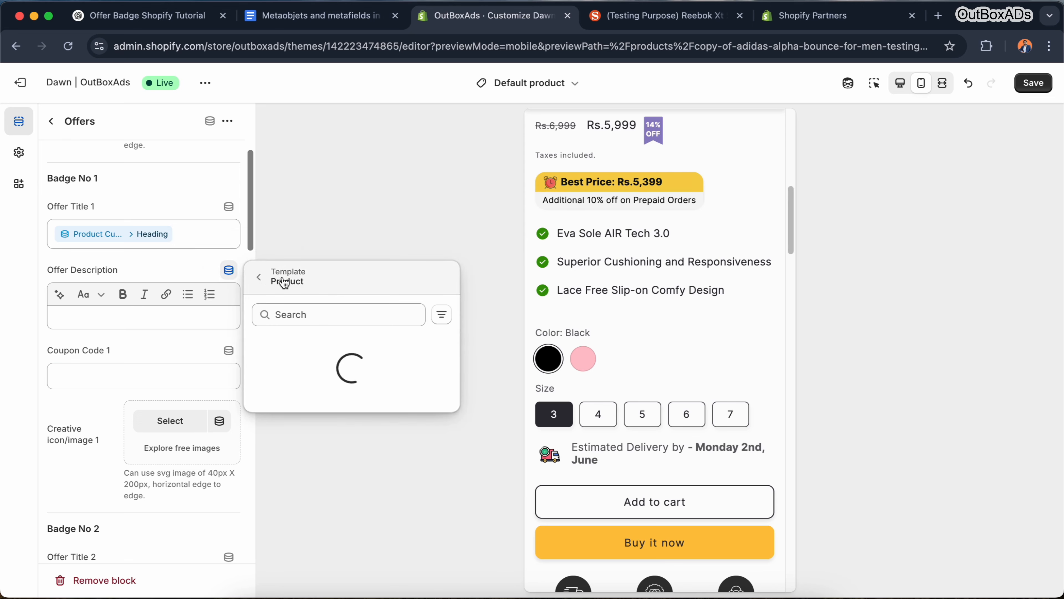
{"action": "scroll", "coordinate": [348, 332], "scroll_direction": "down", "scroll_amount": 5}
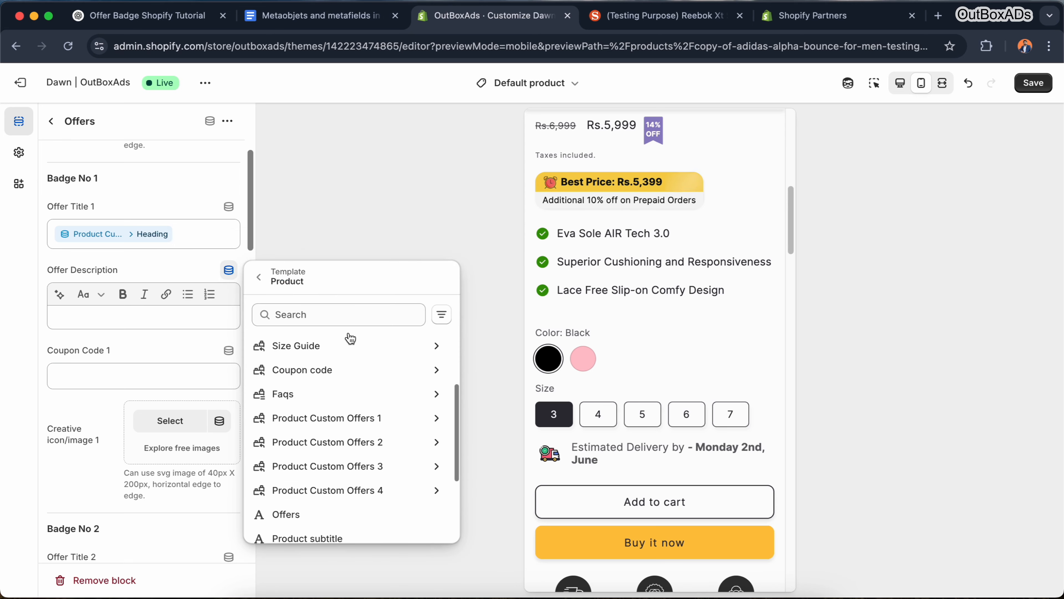
{"action": "left_click", "coordinate": [409, 373]}
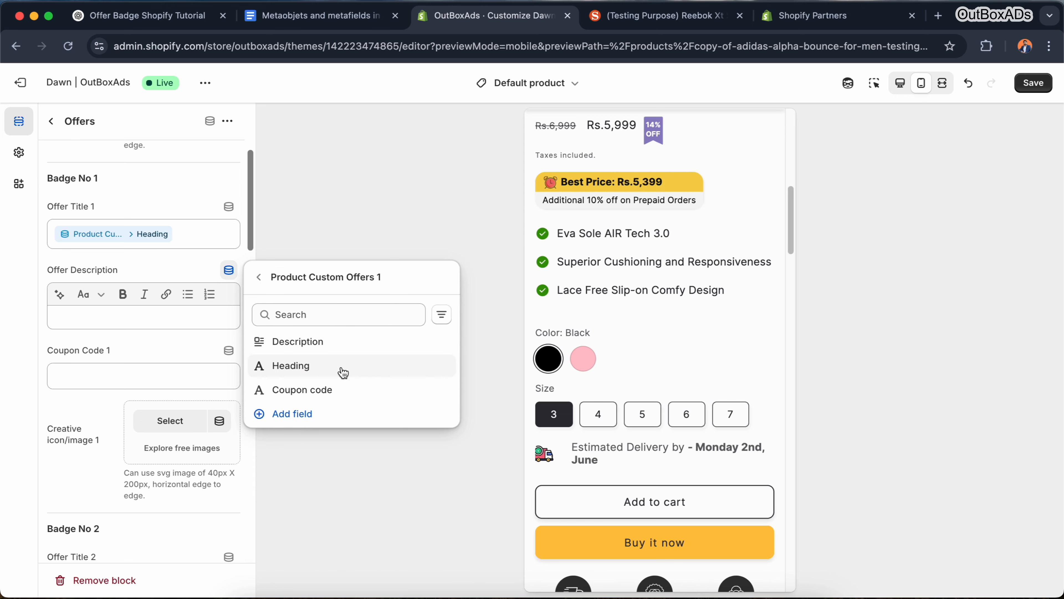
{"action": "left_click", "coordinate": [303, 348]}
- Connect Coupon Code 1 to the Coupon code field of Product Custom Offers 1
{"action": "scroll", "coordinate": [149, 348], "scroll_direction": "down", "scroll_amount": 3}
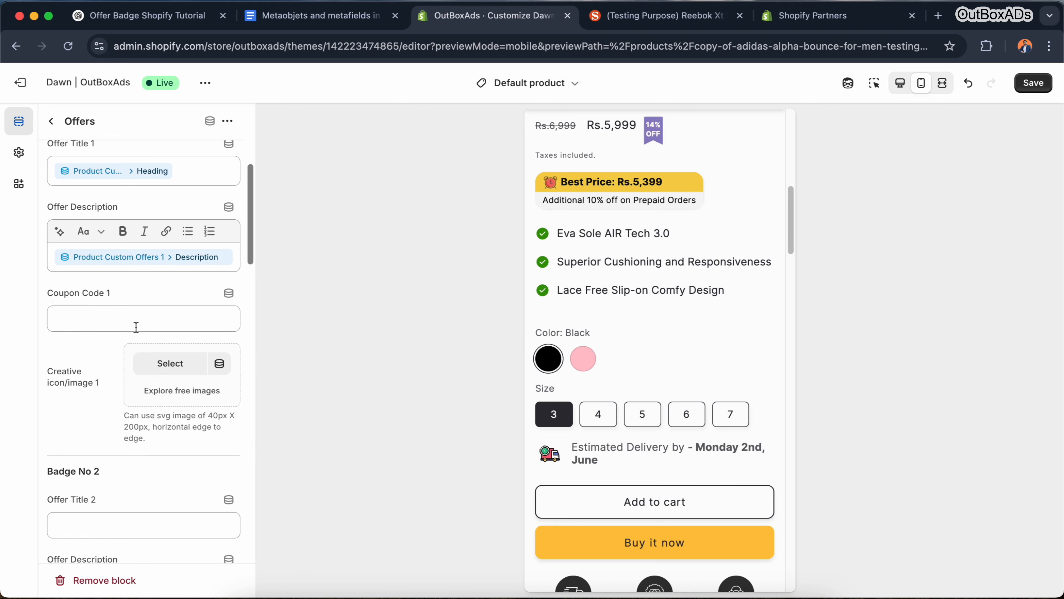
{"action": "left_click", "coordinate": [229, 294]}
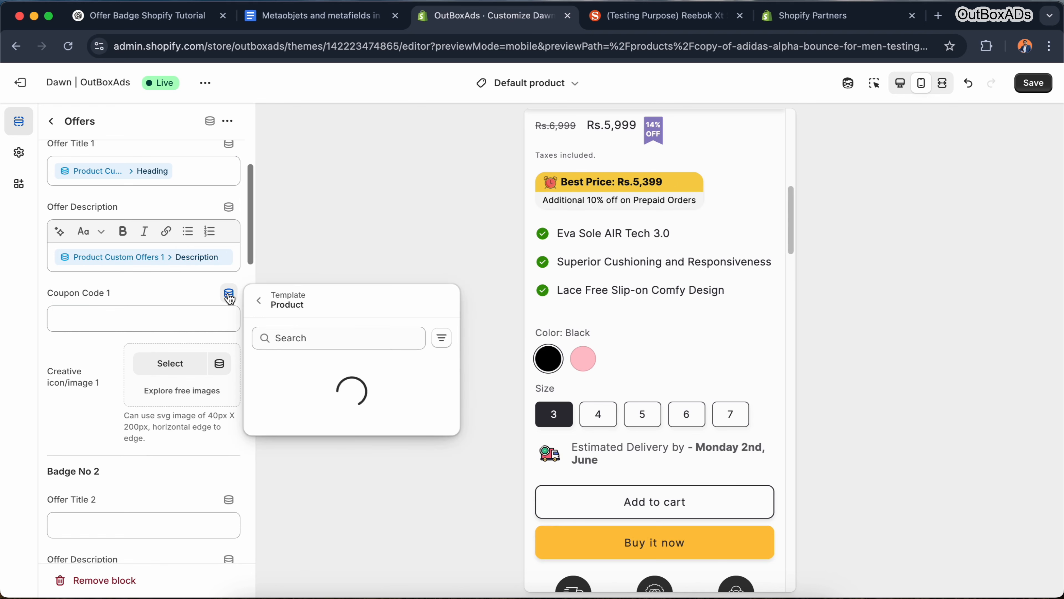
{"action": "scroll", "coordinate": [335, 404], "scroll_direction": "down", "scroll_amount": 4}
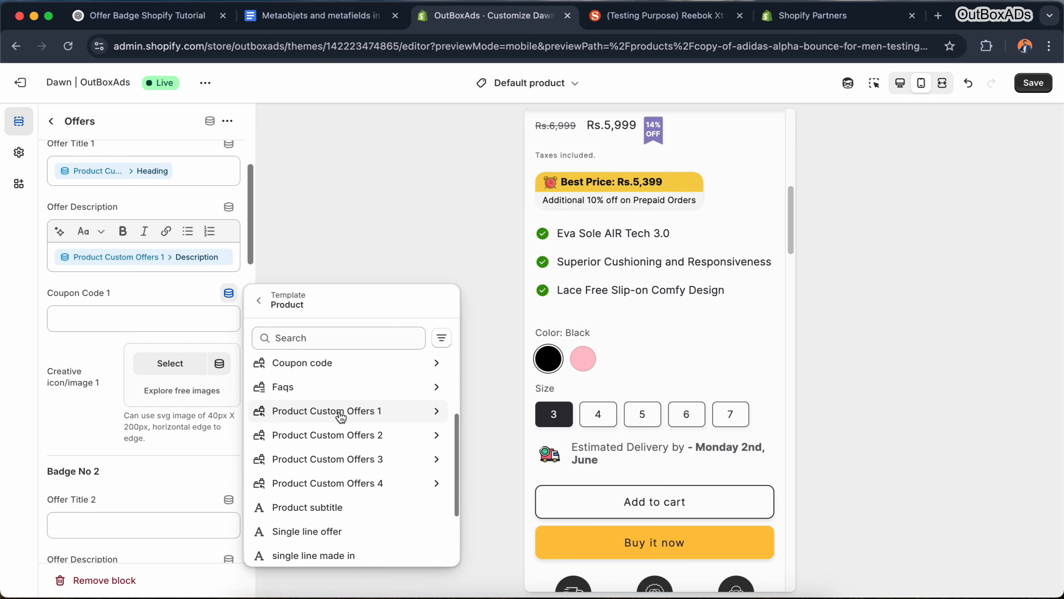
{"action": "left_click", "coordinate": [384, 415]}
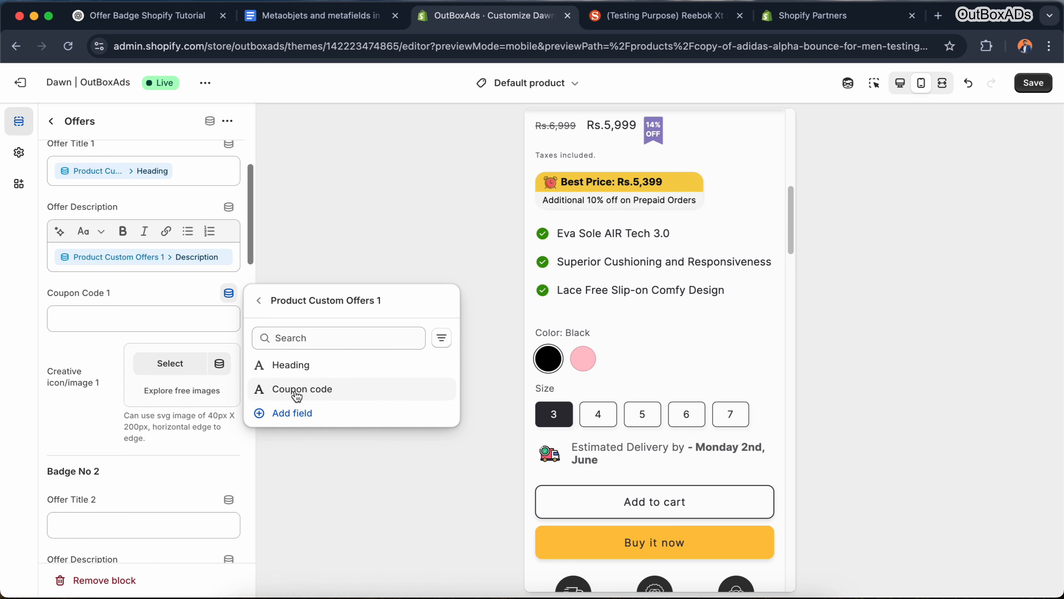
{"action": "left_click", "coordinate": [310, 392]}
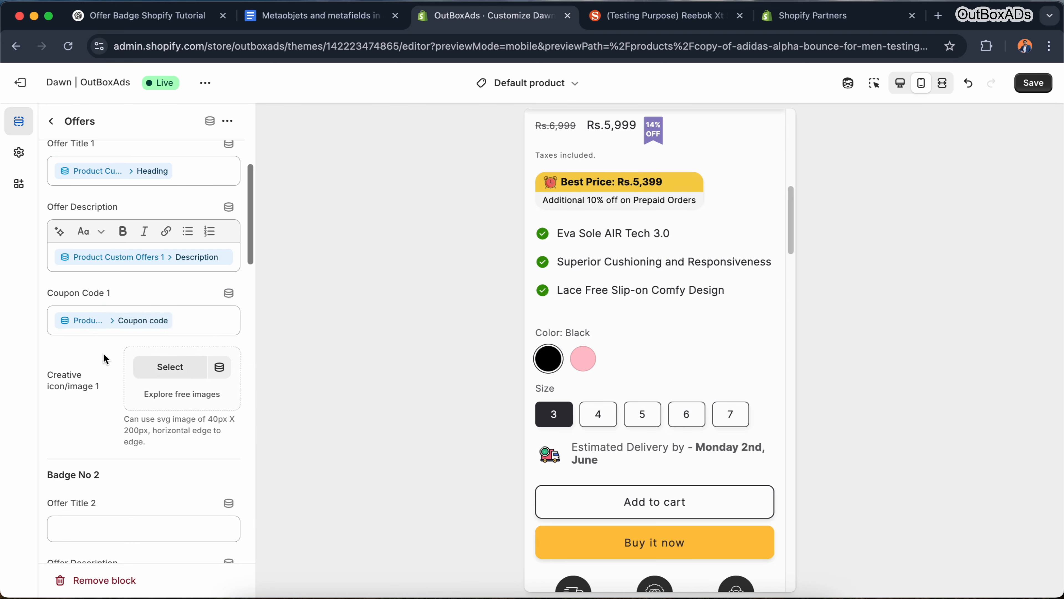
- Connect Creative icon/image 1 to the Method Image field of Product Custom Offers 1
{"action": "scroll", "coordinate": [103, 354], "scroll_direction": "down", "scroll_amount": 3}
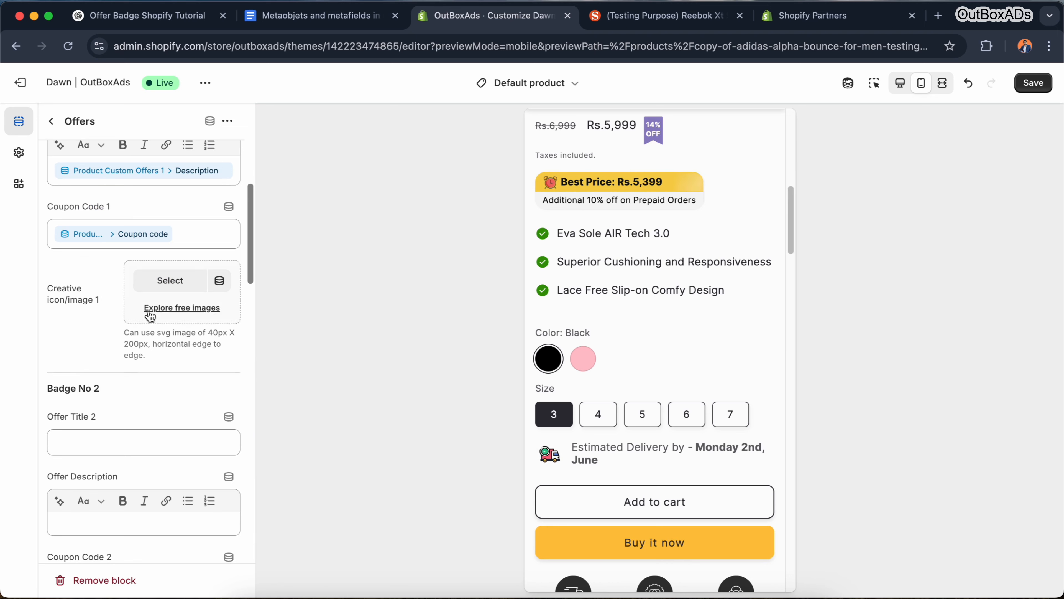
{"action": "left_click", "coordinate": [221, 283]}
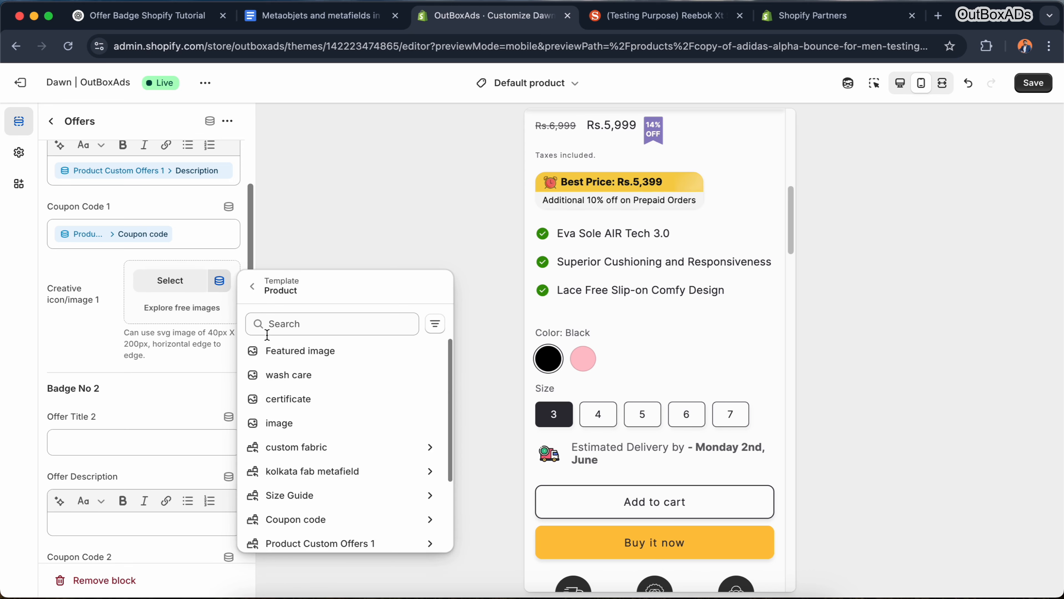
{"action": "scroll", "coordinate": [325, 419], "scroll_direction": "down", "scroll_amount": 3}
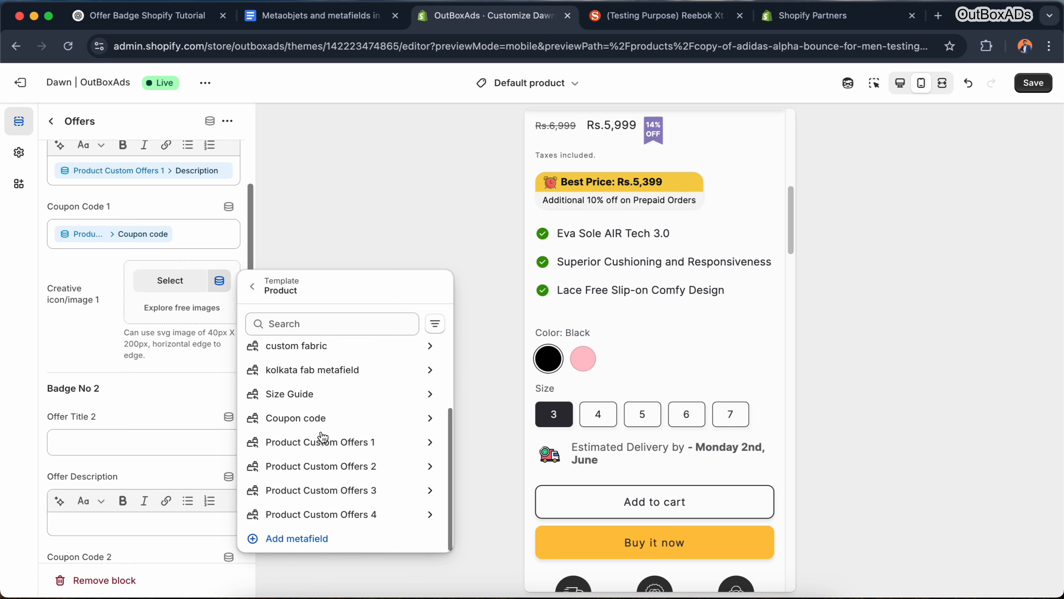
{"action": "left_click", "coordinate": [358, 445]}
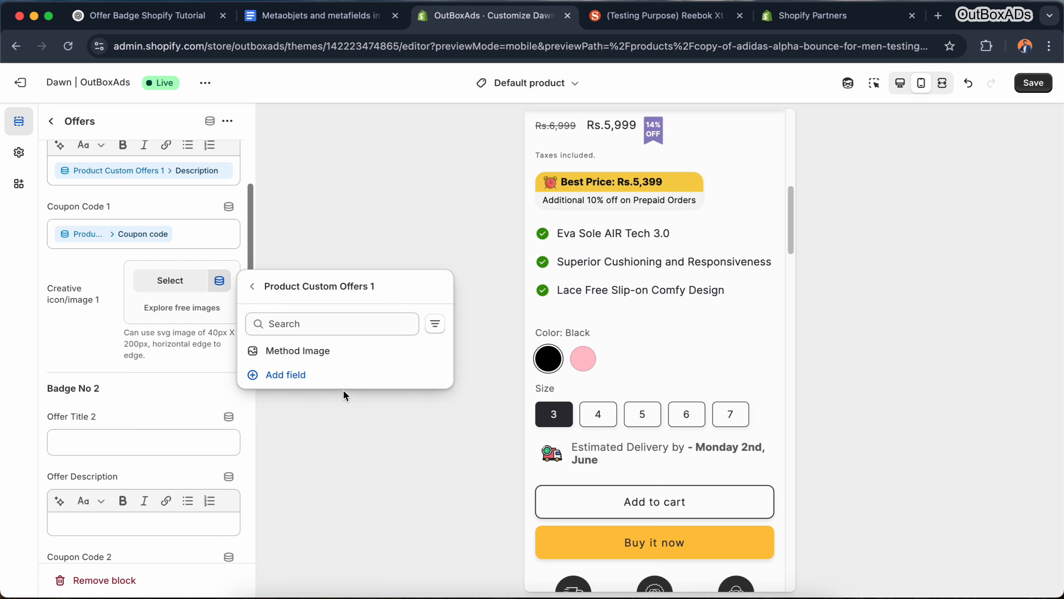
{"action": "left_click", "coordinate": [295, 352]}
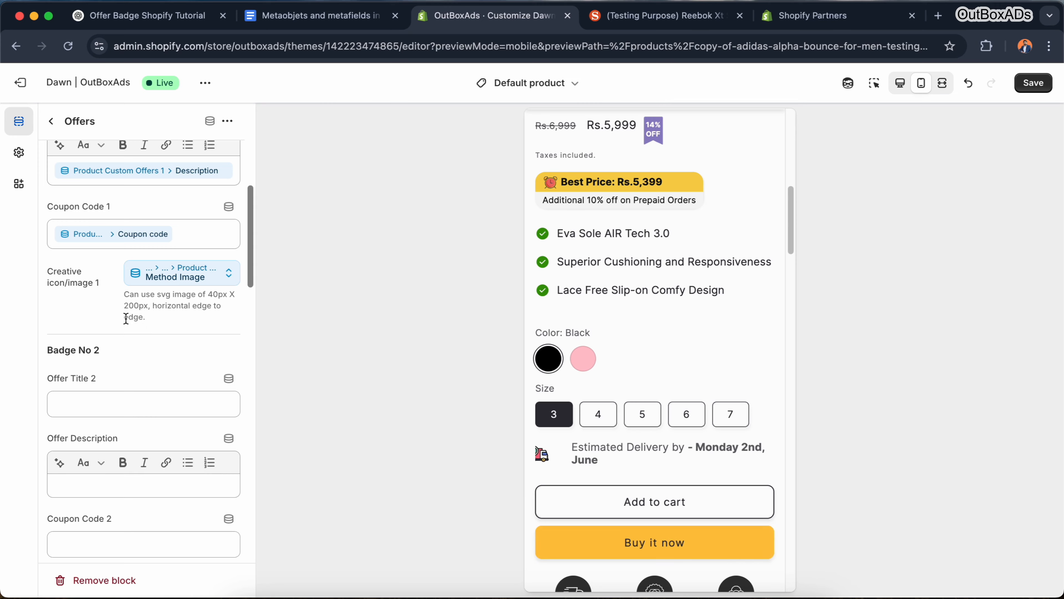
- Connect Offer Title 2 to the Heading field of the Product Custom Offers 2 metafield
{"action": "scroll", "coordinate": [126, 318], "scroll_direction": "up", "scroll_amount": 3}
{"action": "scroll", "coordinate": [126, 318], "scroll_direction": "up", "scroll_amount": 2}
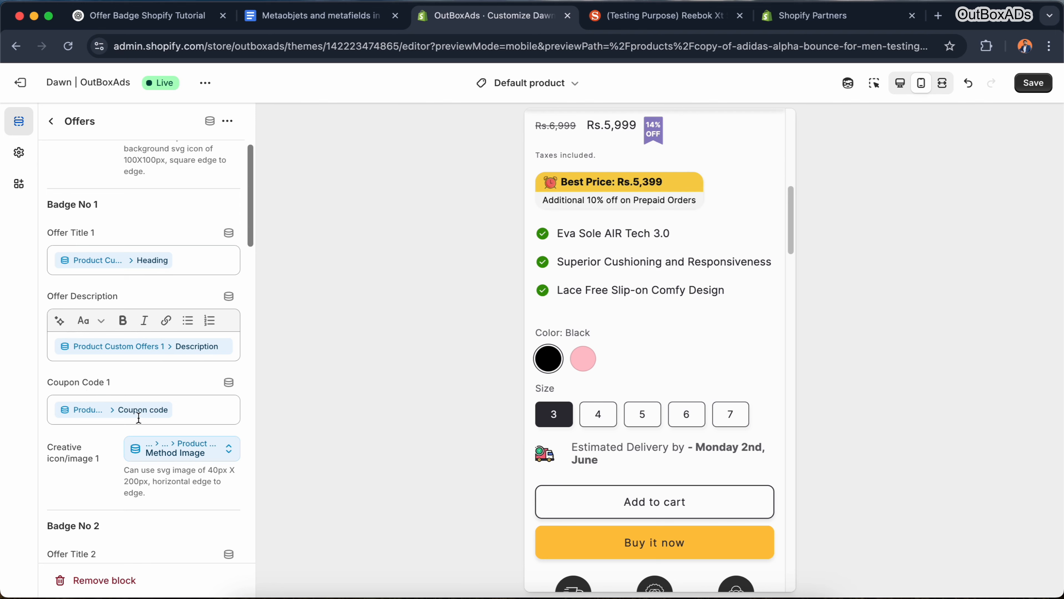
{"action": "scroll", "coordinate": [91, 442], "scroll_direction": "down", "scroll_amount": 2}
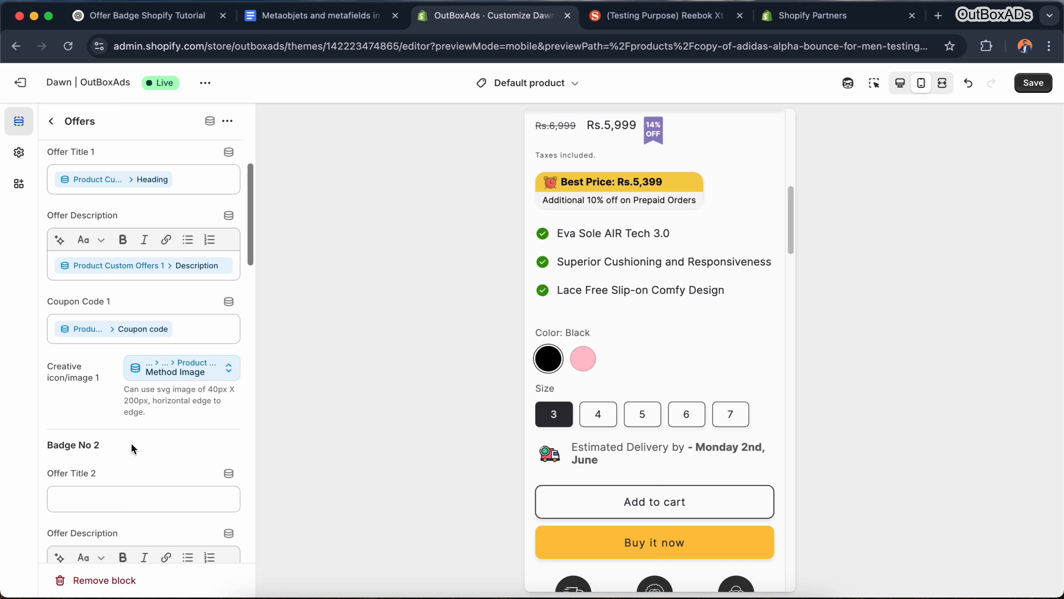
{"action": "scroll", "coordinate": [131, 443], "scroll_direction": "down", "scroll_amount": 6}
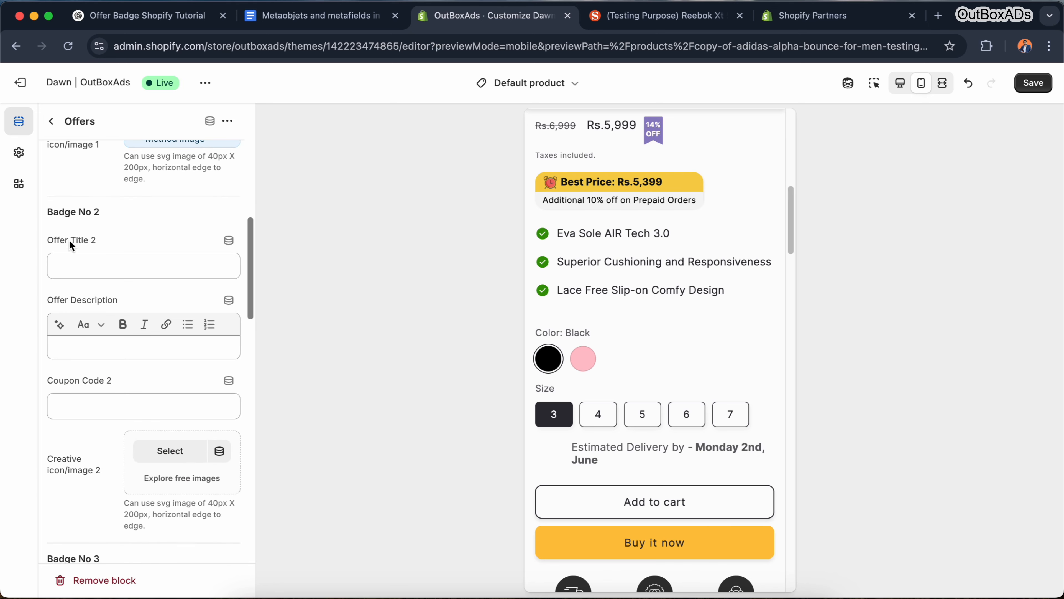
{"action": "left_click", "coordinate": [229, 241]}
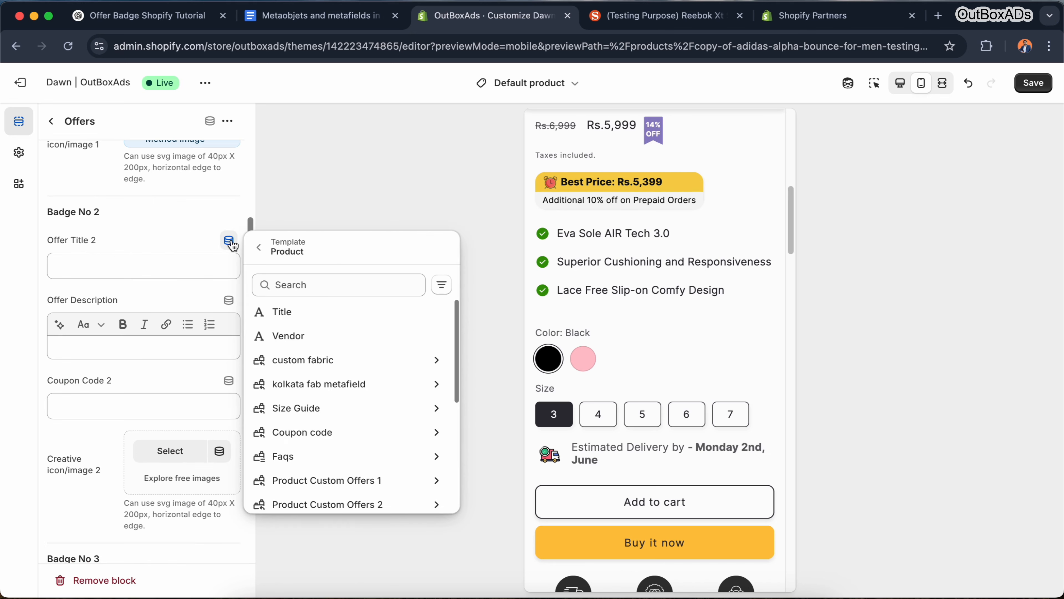
{"action": "scroll", "coordinate": [347, 434], "scroll_direction": "down", "scroll_amount": 3}
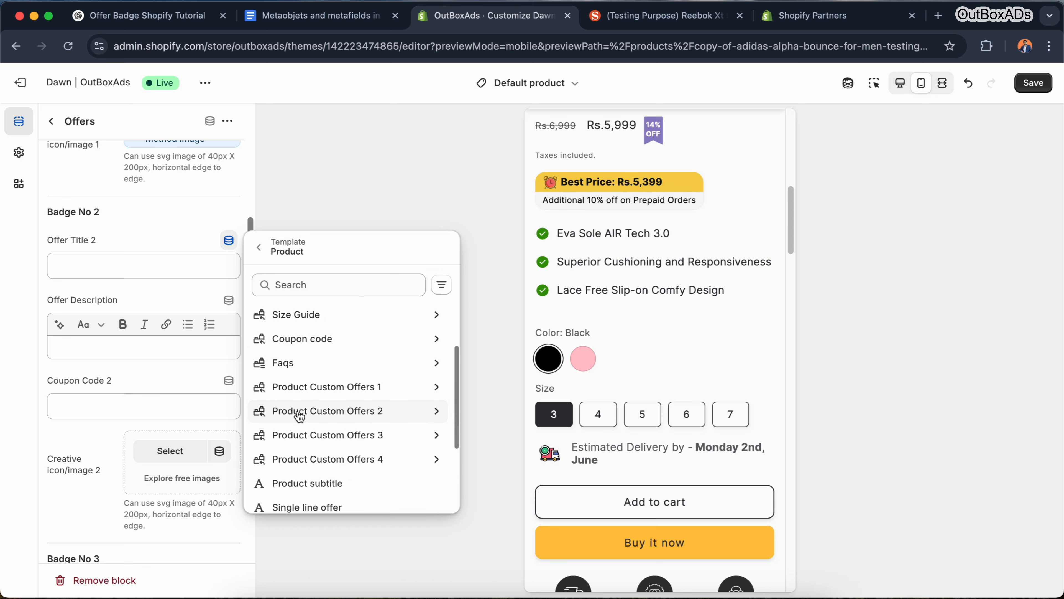
{"action": "left_click", "coordinate": [387, 413]}
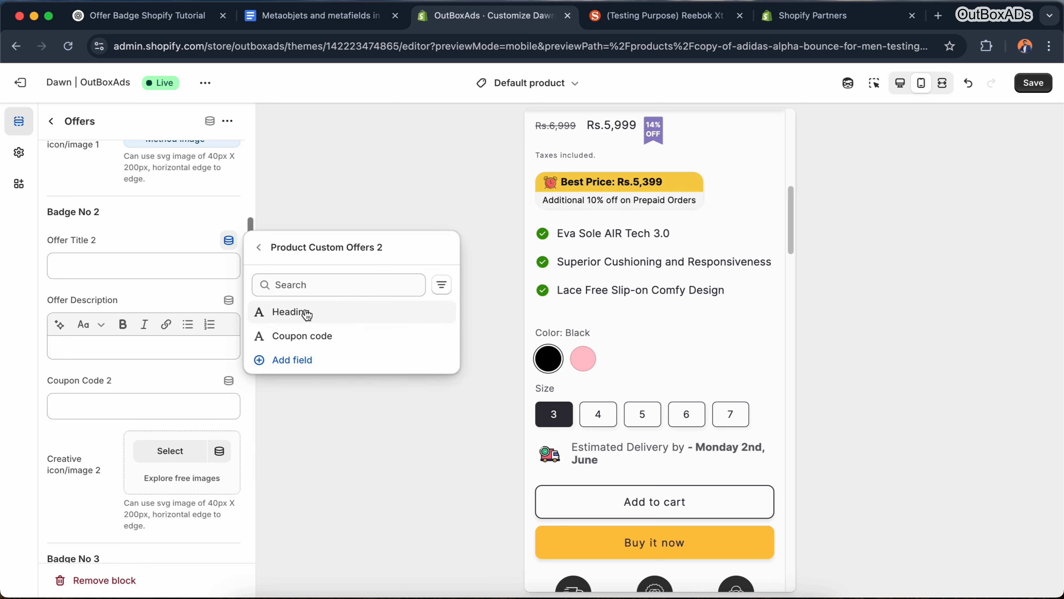
{"action": "left_click", "coordinate": [307, 313]}
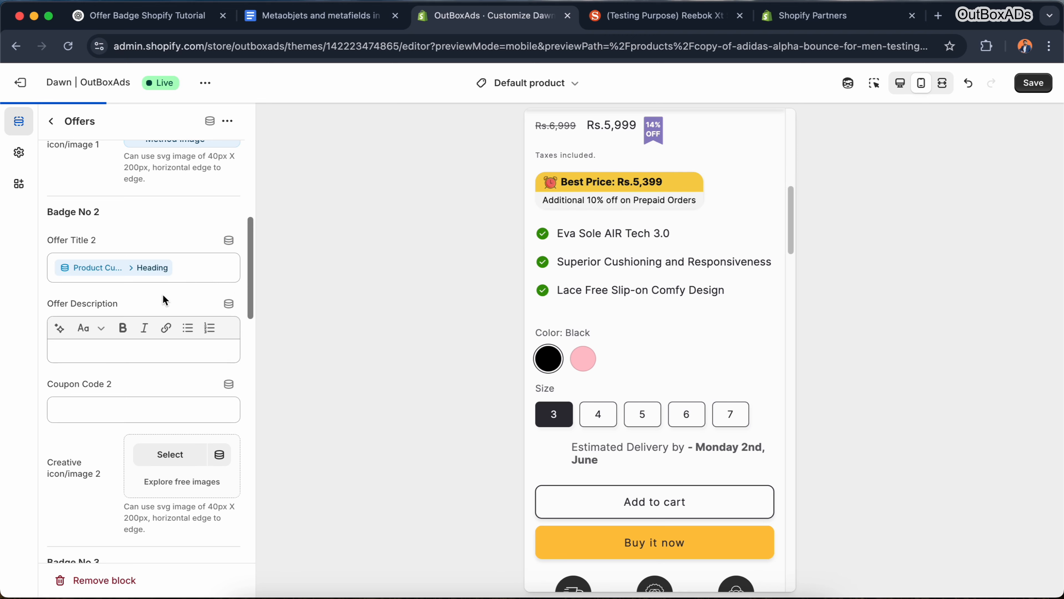
- Connect Badge No 2's offer description to the Description field of Product Custom Offers 2
{"action": "scroll", "coordinate": [154, 302], "scroll_direction": "down", "scroll_amount": 1}
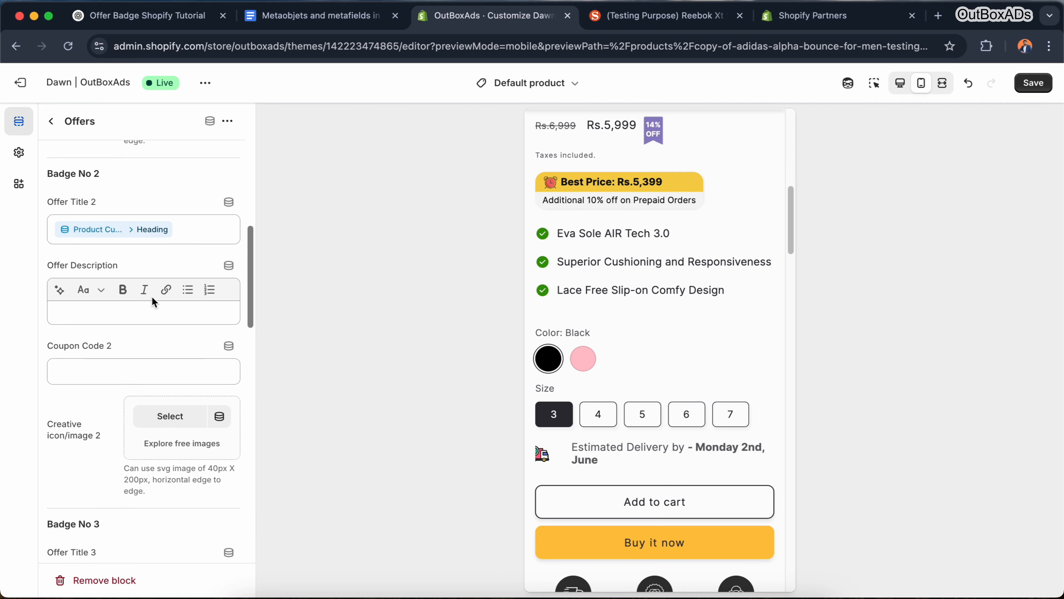
{"action": "left_click", "coordinate": [230, 268]}
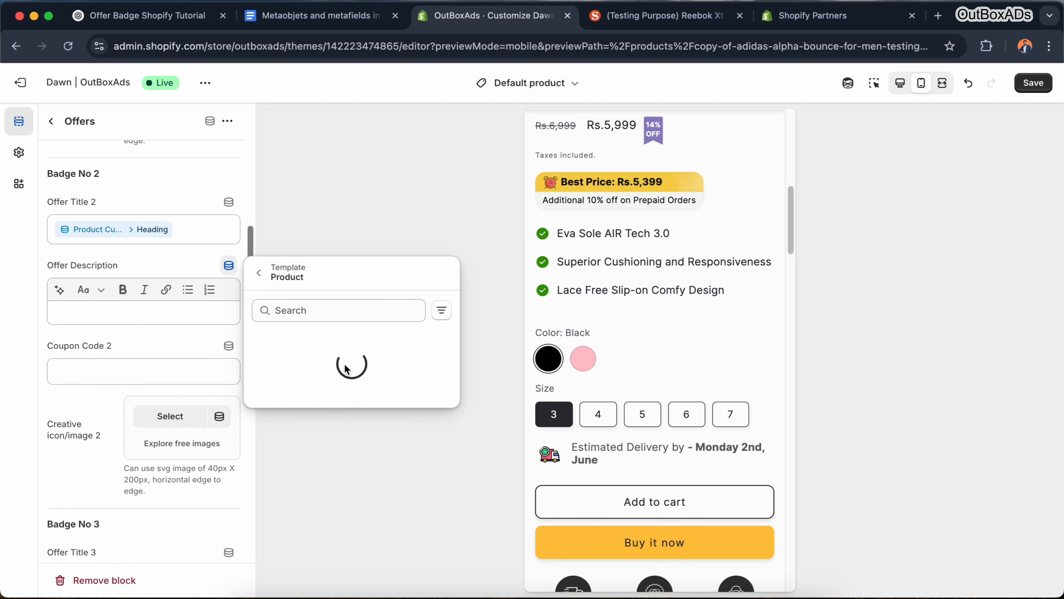
{"action": "scroll", "coordinate": [346, 370], "scroll_direction": "down", "scroll_amount": 3}
{"action": "scroll", "coordinate": [346, 370], "scroll_direction": "down", "scroll_amount": 2}
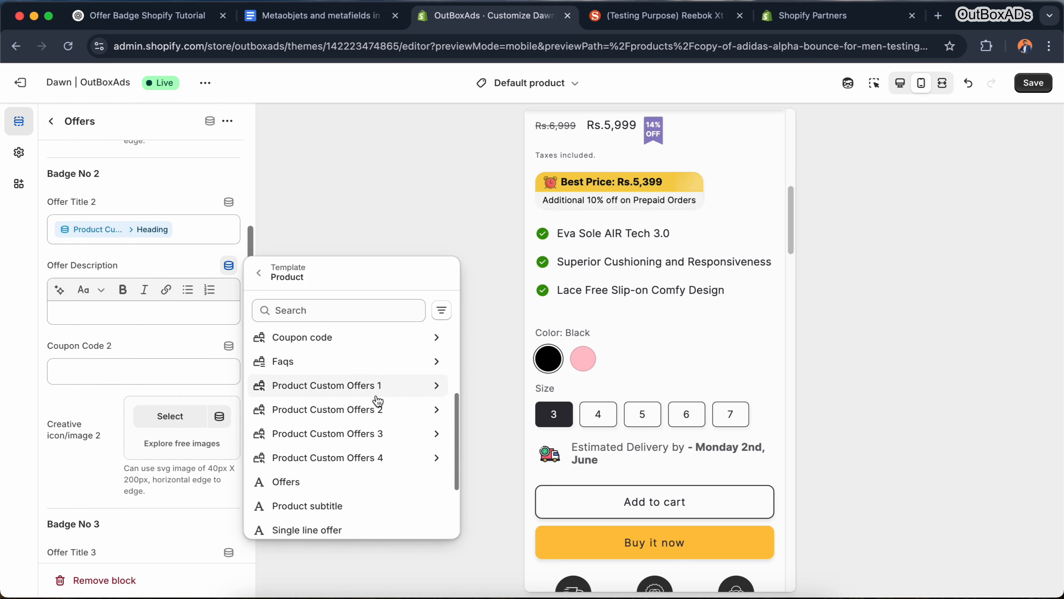
{"action": "left_click", "coordinate": [394, 409]}
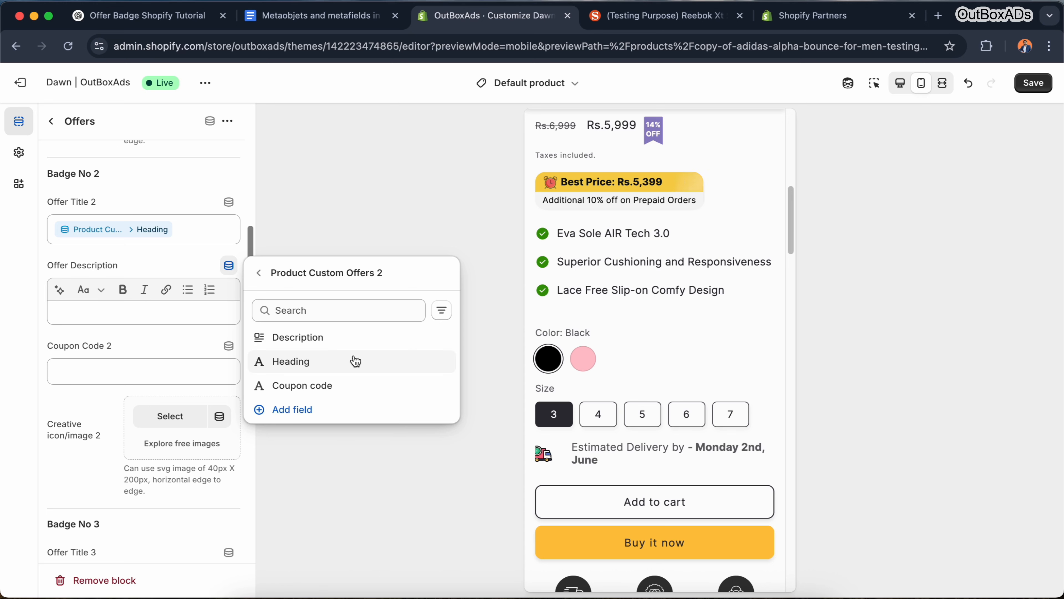
{"action": "left_click", "coordinate": [291, 339]}
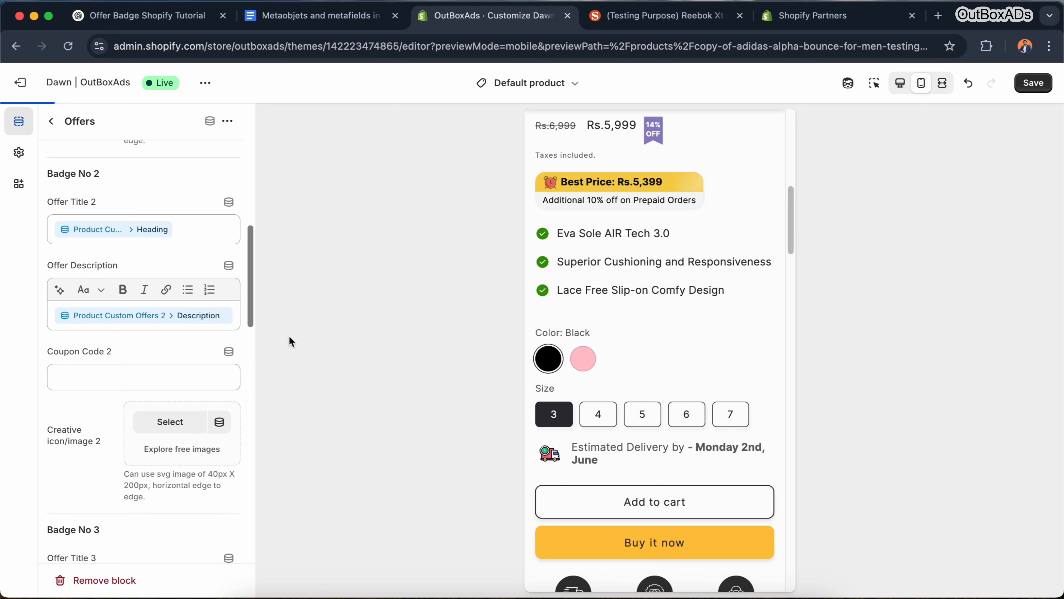
- Connect Coupon Code 2 to the Coupon code field of Product Custom Offers 2
{"action": "scroll", "coordinate": [189, 334], "scroll_direction": "down", "scroll_amount": 2}
{"action": "left_click", "coordinate": [227, 291]}
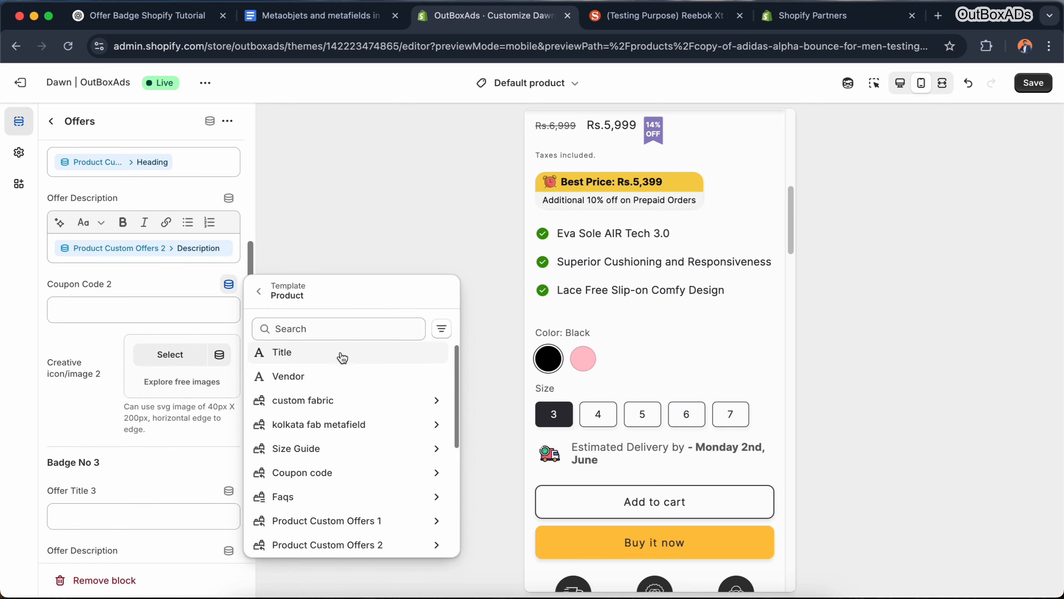
{"action": "scroll", "coordinate": [369, 410], "scroll_direction": "down", "scroll_amount": 3}
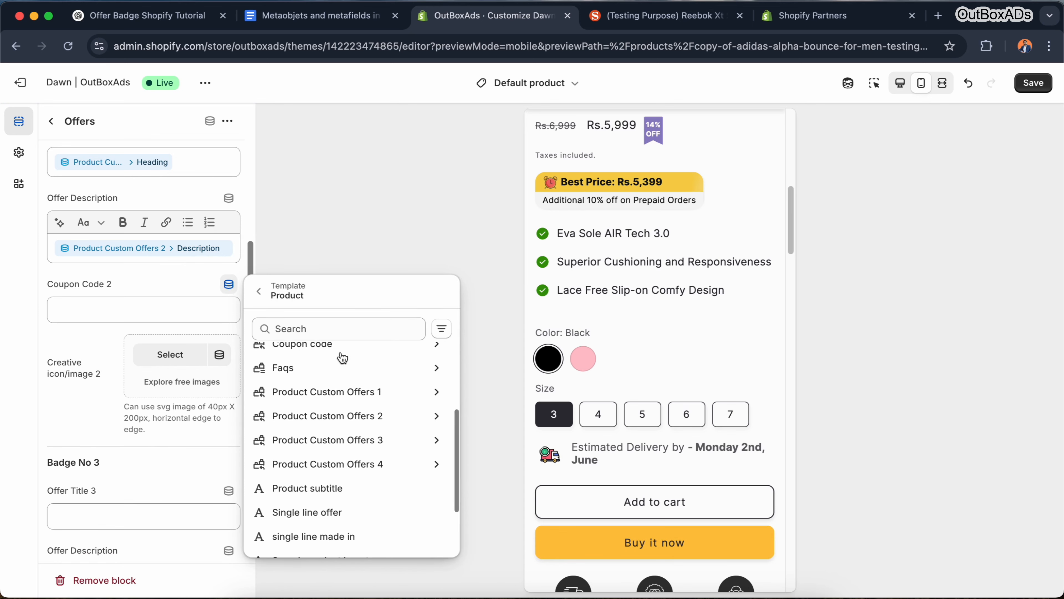
{"action": "left_click", "coordinate": [378, 415]}
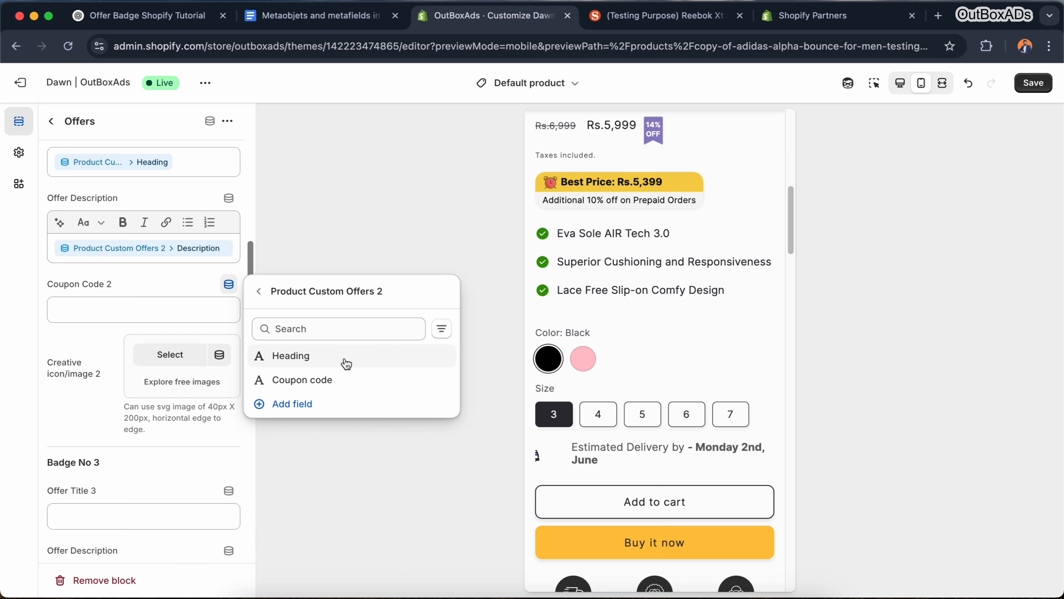
{"action": "left_click", "coordinate": [312, 381]}
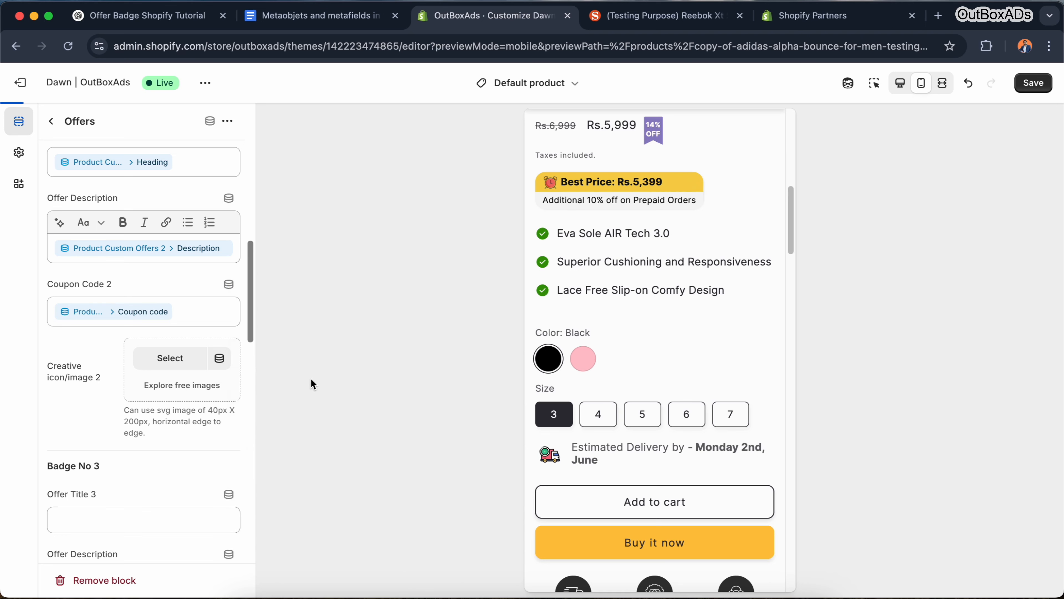
- Connect Creative icon/image 2 to the Method Image field of Product Custom Offers 2
{"action": "scroll", "coordinate": [98, 338], "scroll_direction": "down", "scroll_amount": 3}
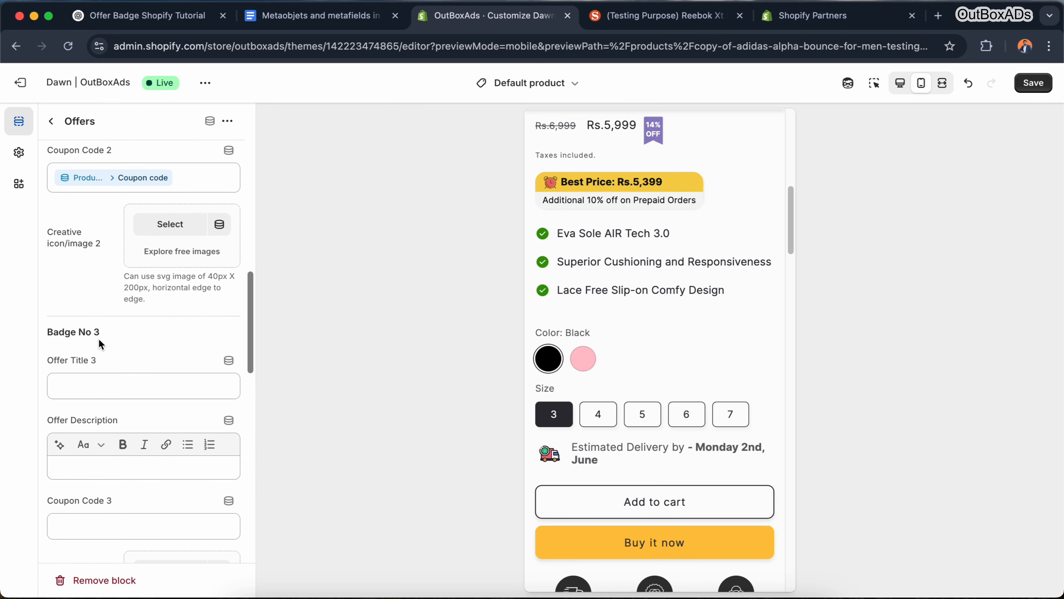
{"action": "left_click", "coordinate": [221, 225]}
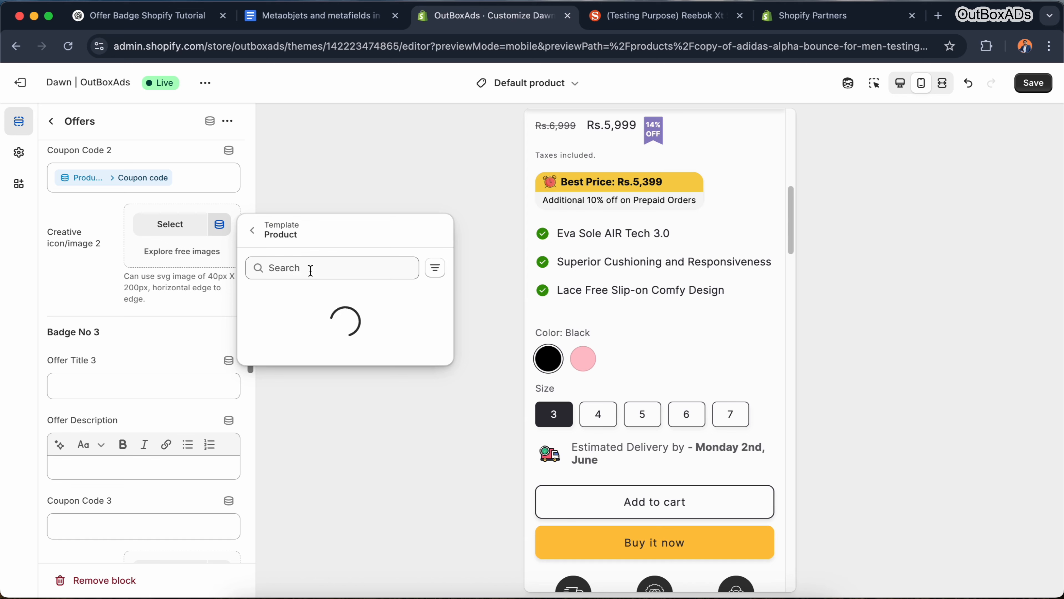
{"action": "scroll", "coordinate": [359, 313], "scroll_direction": "down", "scroll_amount": 3}
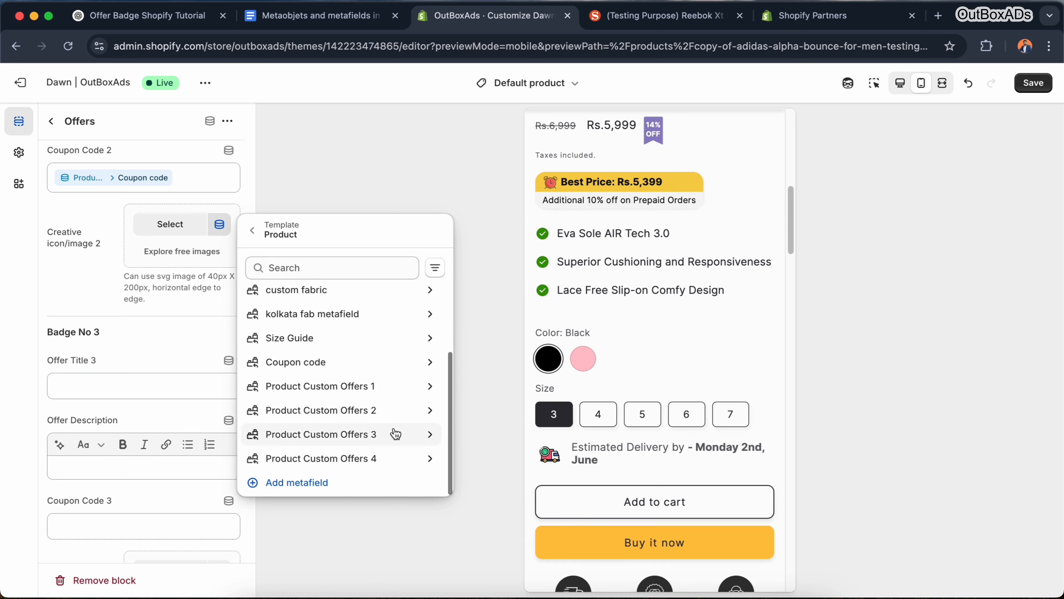
{"action": "left_click", "coordinate": [394, 412]}
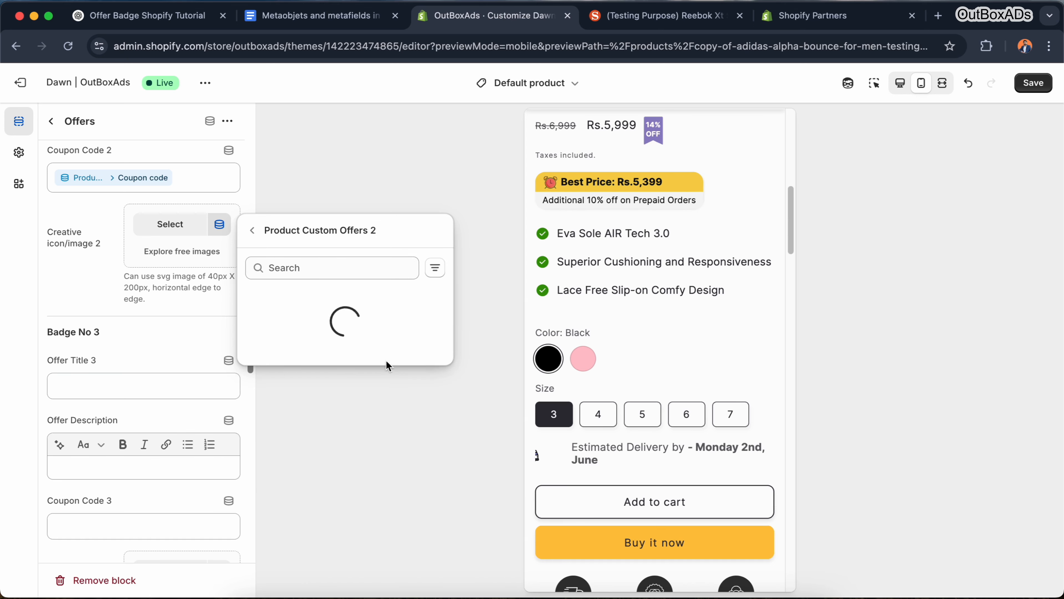
{"action": "left_click", "coordinate": [334, 298]}
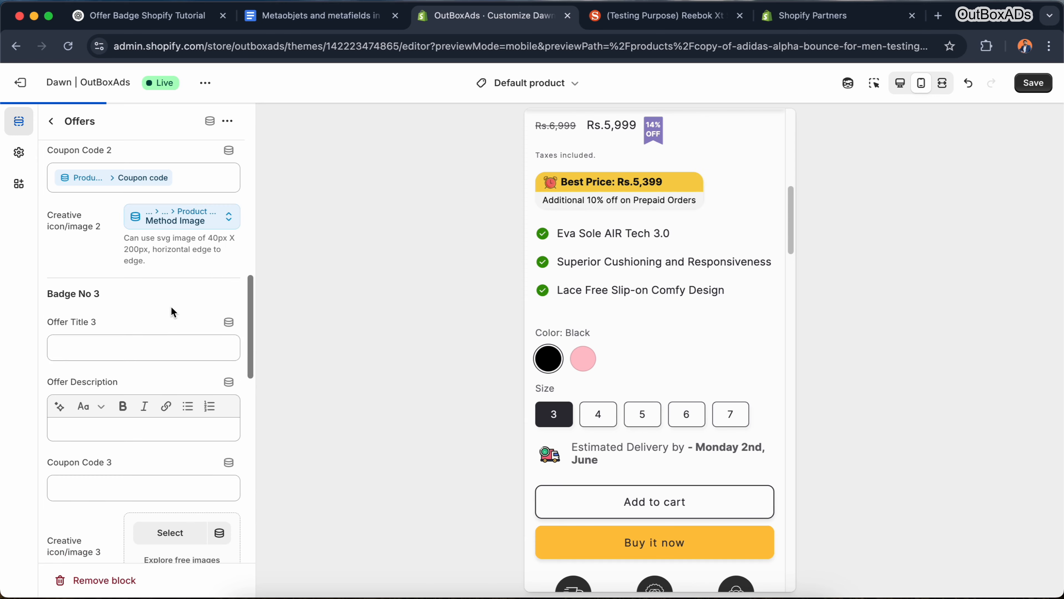
- Connect Offer Title 3 to the Heading field of the Product Custom Offers 3 metafield
{"action": "scroll", "coordinate": [133, 309], "scroll_direction": "up", "scroll_amount": 10}
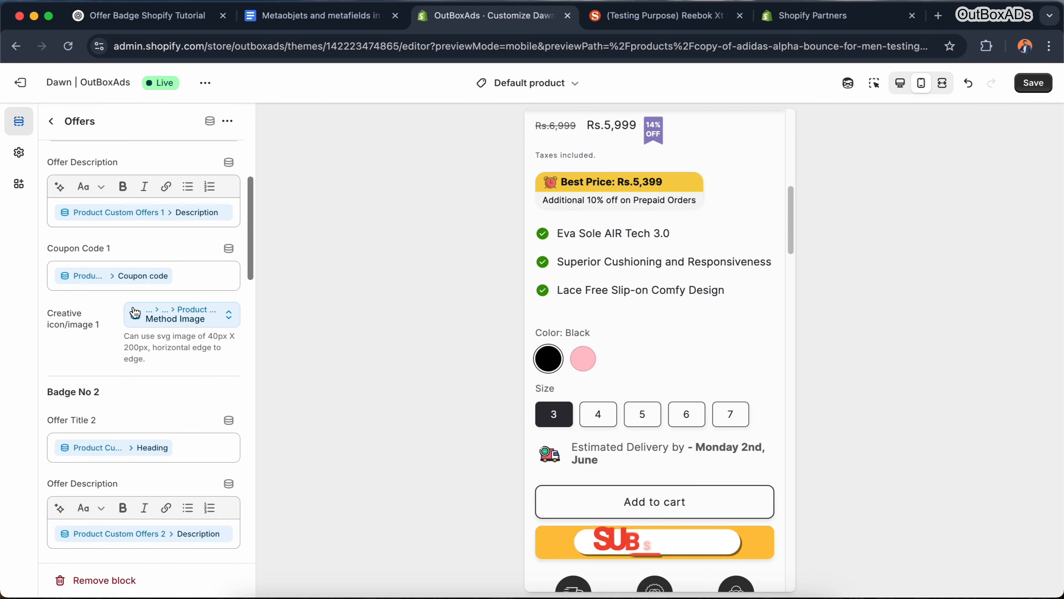
{"action": "scroll", "coordinate": [134, 313], "scroll_direction": "down", "scroll_amount": 7}
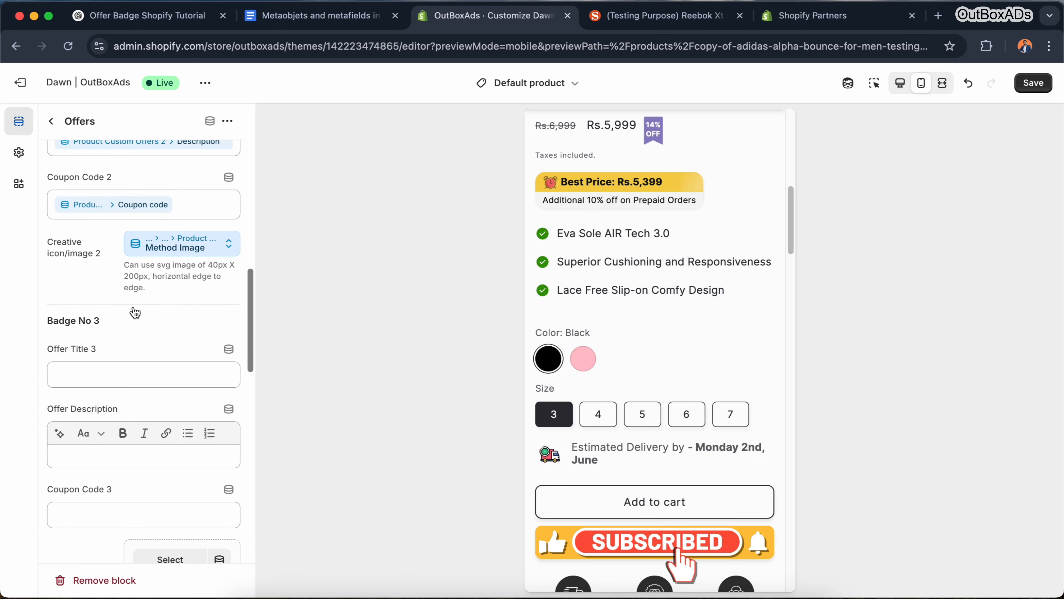
{"action": "scroll", "coordinate": [134, 313], "scroll_direction": "down", "scroll_amount": 1}
{"action": "scroll", "coordinate": [135, 312], "scroll_direction": "down", "scroll_amount": 2}
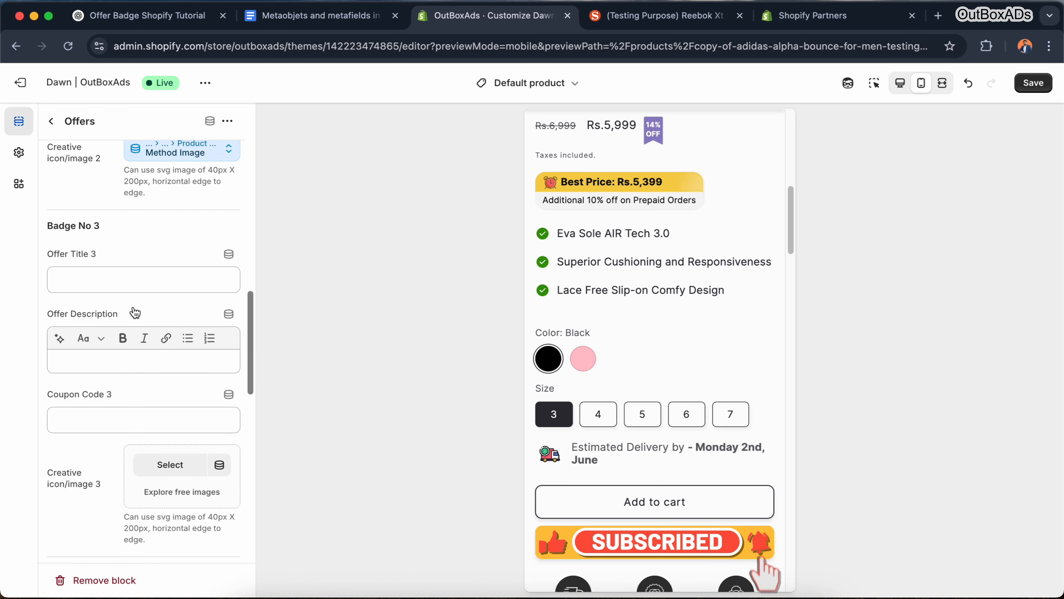
{"action": "scroll", "coordinate": [96, 403], "scroll_direction": "down", "scroll_amount": 8}
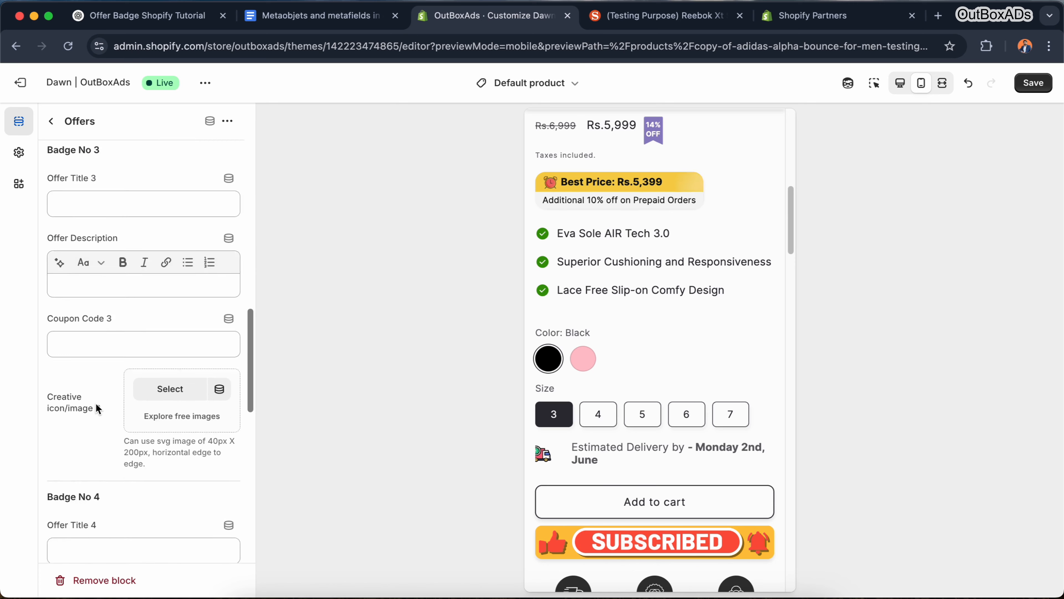
{"action": "scroll", "coordinate": [102, 338], "scroll_direction": "up", "scroll_amount": 9}
{"action": "left_click", "coordinate": [228, 283]}
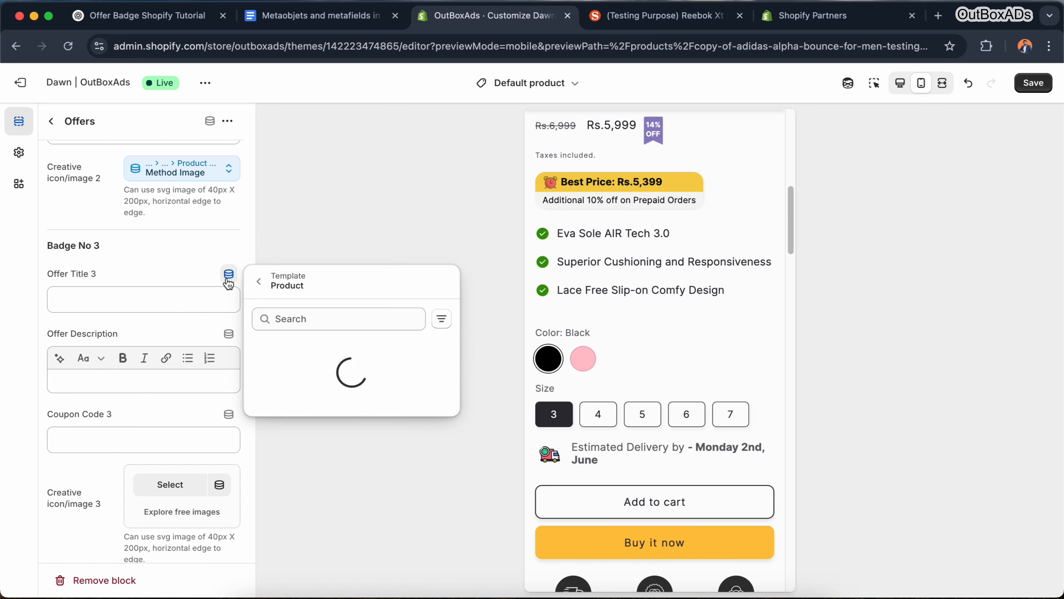
{"action": "scroll", "coordinate": [335, 398], "scroll_direction": "down", "scroll_amount": 3}
{"action": "left_click", "coordinate": [347, 416]}
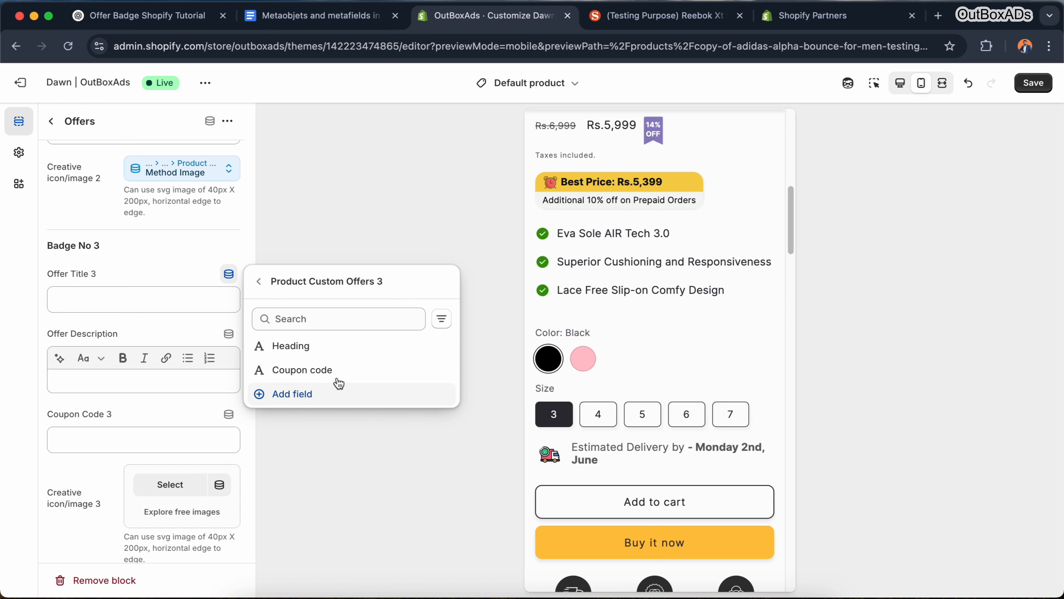
{"action": "left_click", "coordinate": [319, 344]}
- Connect Badge No 3's offer description to the Description field of Product Custom Offers 3
{"action": "left_click", "coordinate": [228, 337]}
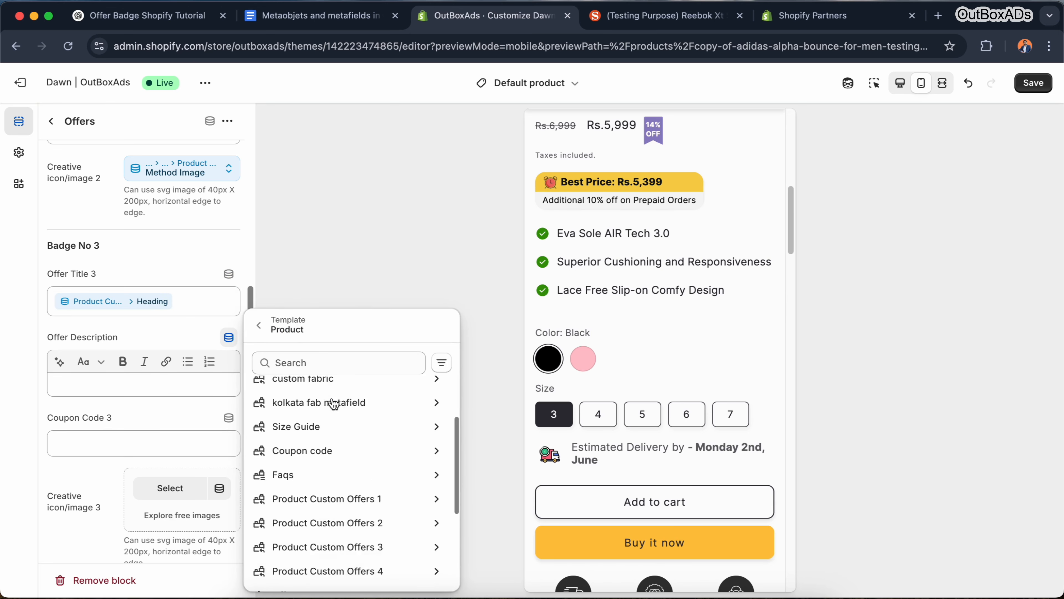
{"action": "scroll", "coordinate": [349, 423], "scroll_direction": "down", "scroll_amount": 3}
{"action": "left_click", "coordinate": [351, 447]}
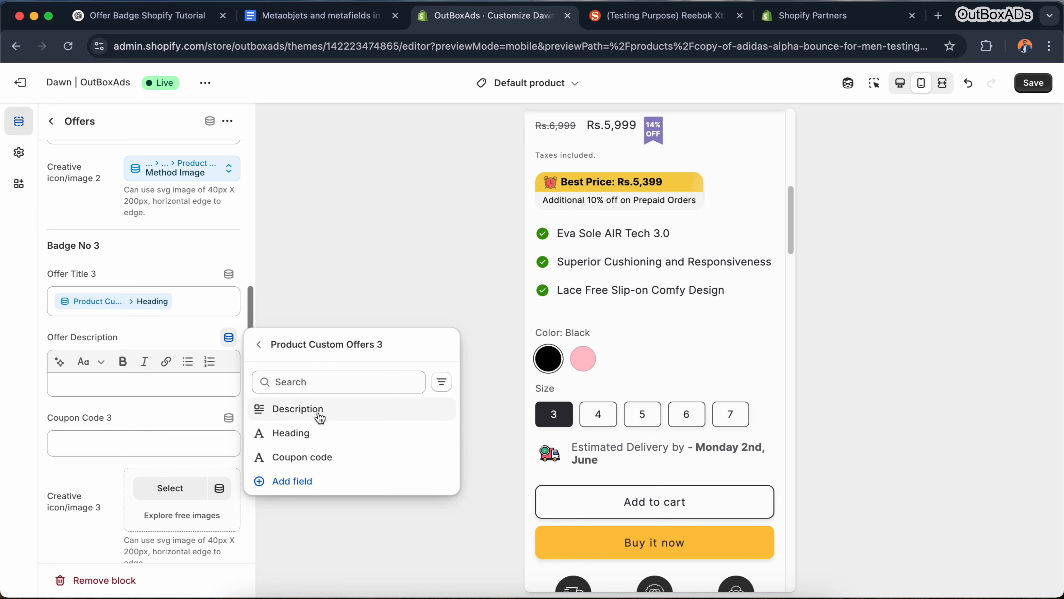
{"action": "left_click", "coordinate": [285, 410]}
- Connect Coupon Code 3 to the Coupon code field of Product Custom Offers 3
{"action": "scroll", "coordinate": [187, 421], "scroll_direction": "down", "scroll_amount": 2}
{"action": "left_click", "coordinate": [228, 335]}
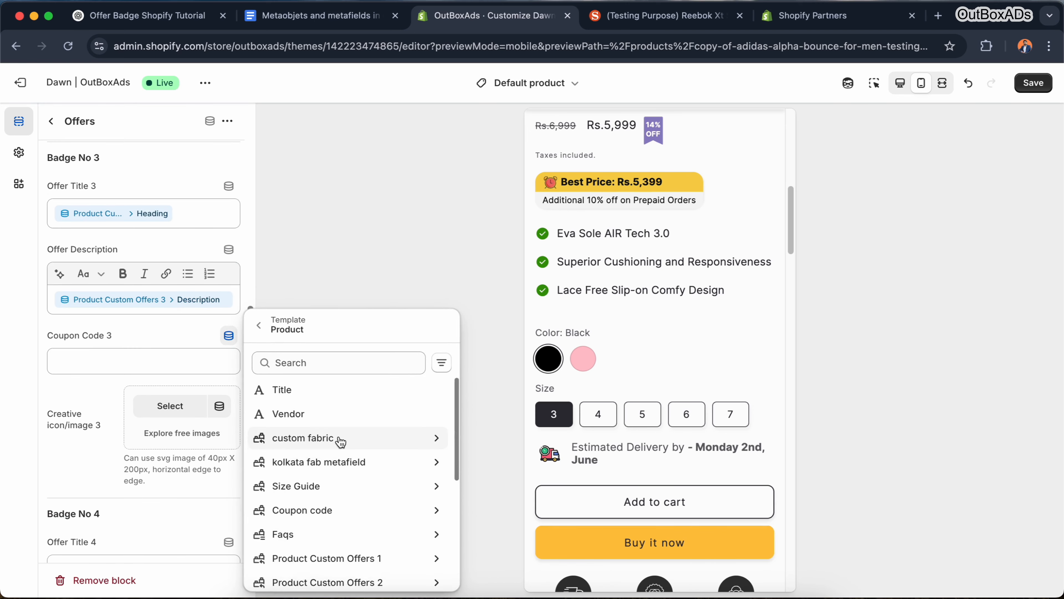
{"action": "scroll", "coordinate": [350, 436], "scroll_direction": "down", "scroll_amount": 3}
{"action": "left_click", "coordinate": [351, 445]}
{"action": "left_click", "coordinate": [353, 431]}
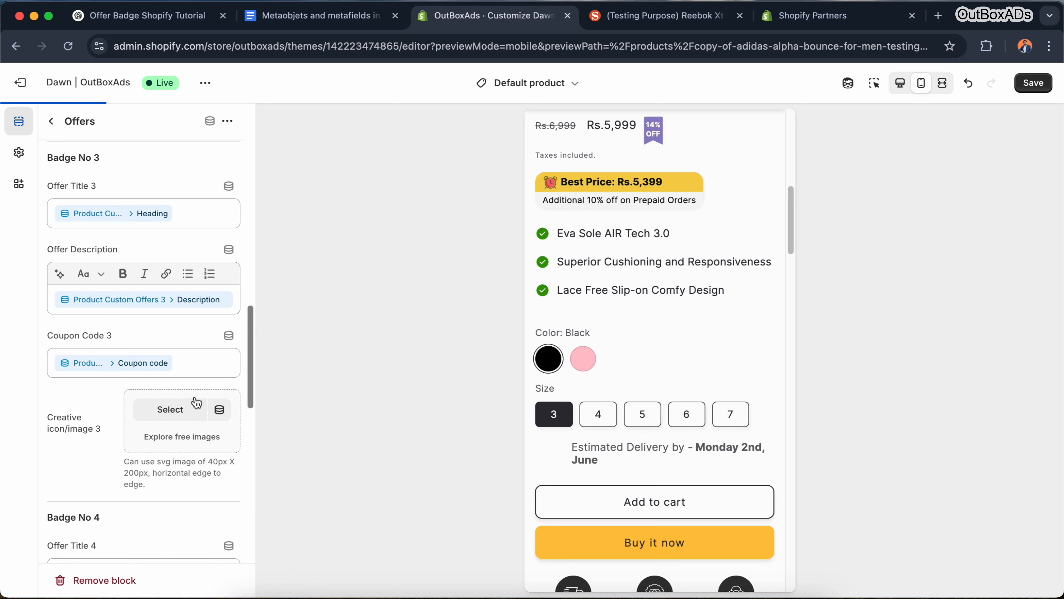
- Connect Creative icon/image 3 to the Method Image field of Product Custom Offers 3
{"action": "left_click", "coordinate": [219, 409]}
{"action": "scroll", "coordinate": [334, 436], "scroll_direction": "down", "scroll_amount": 3}
{"action": "left_click", "coordinate": [389, 528]}
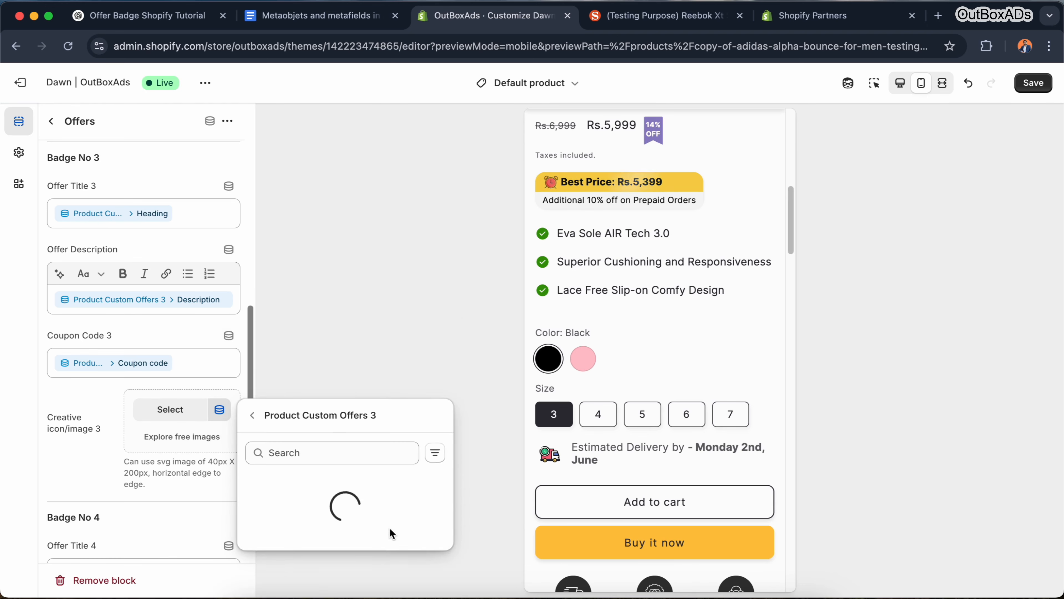
{"action": "left_click", "coordinate": [343, 478]}
- Connect Offer Title 4 to the Heading field of the Product Custom Offers 4 metafield
{"action": "scroll", "coordinate": [184, 457], "scroll_direction": "down", "scroll_amount": 4}
{"action": "scroll", "coordinate": [186, 461], "scroll_direction": "down", "scroll_amount": 3}
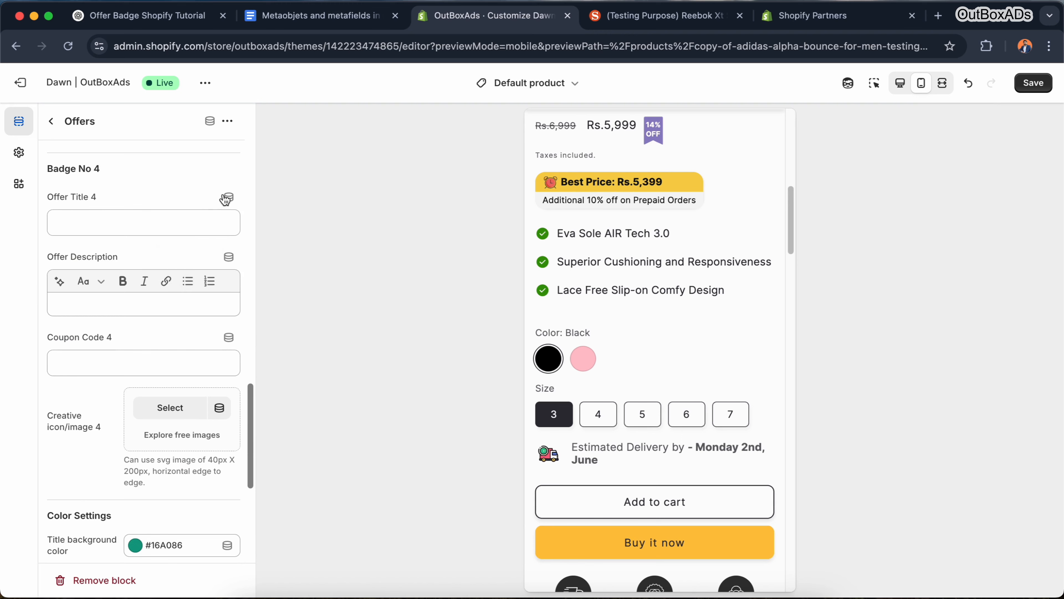
{"action": "left_click", "coordinate": [229, 197]}
{"action": "scroll", "coordinate": [357, 418], "scroll_direction": "down", "scroll_amount": 3}
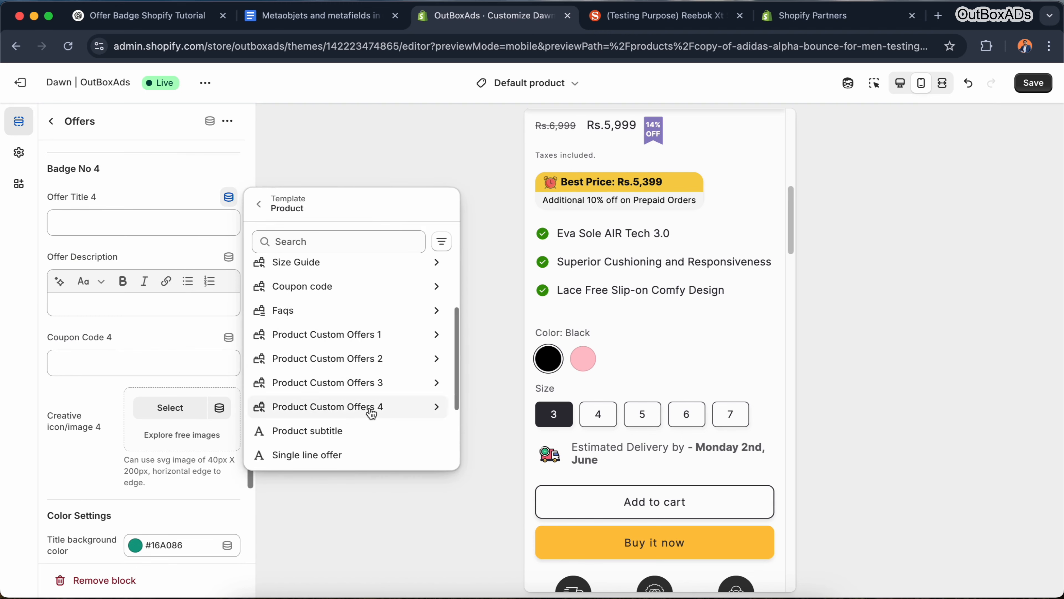
{"action": "left_click", "coordinate": [369, 406]}
{"action": "left_click", "coordinate": [314, 271]}
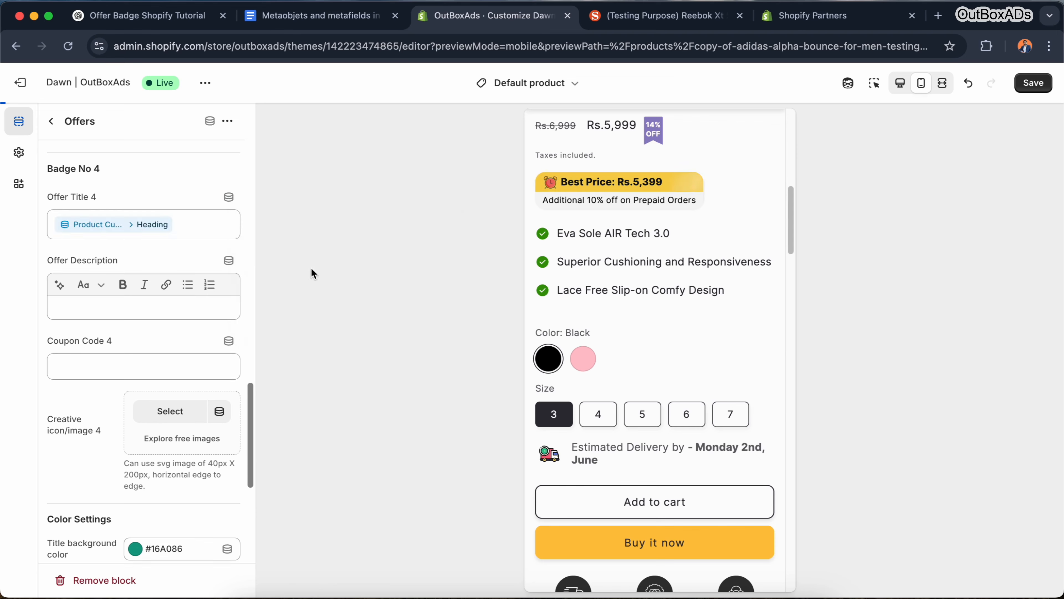
- Connect Badge No 4's offer description to the Description field of Product Custom Offers 4
{"action": "left_click", "coordinate": [228, 260]}
{"action": "scroll", "coordinate": [400, 418], "scroll_direction": "down", "scroll_amount": 5}
{"action": "left_click", "coordinate": [400, 414]}
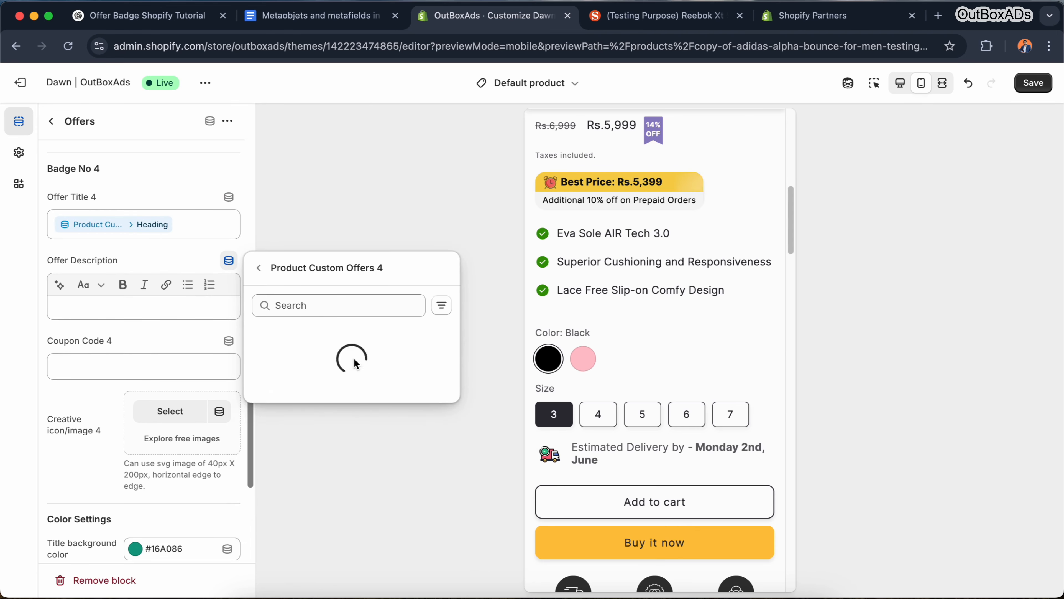
{"action": "left_click", "coordinate": [332, 338]}
- Connect Coupon Code 4 to the Coupon code field of Product Custom Offers 4
{"action": "left_click", "coordinate": [229, 346]}
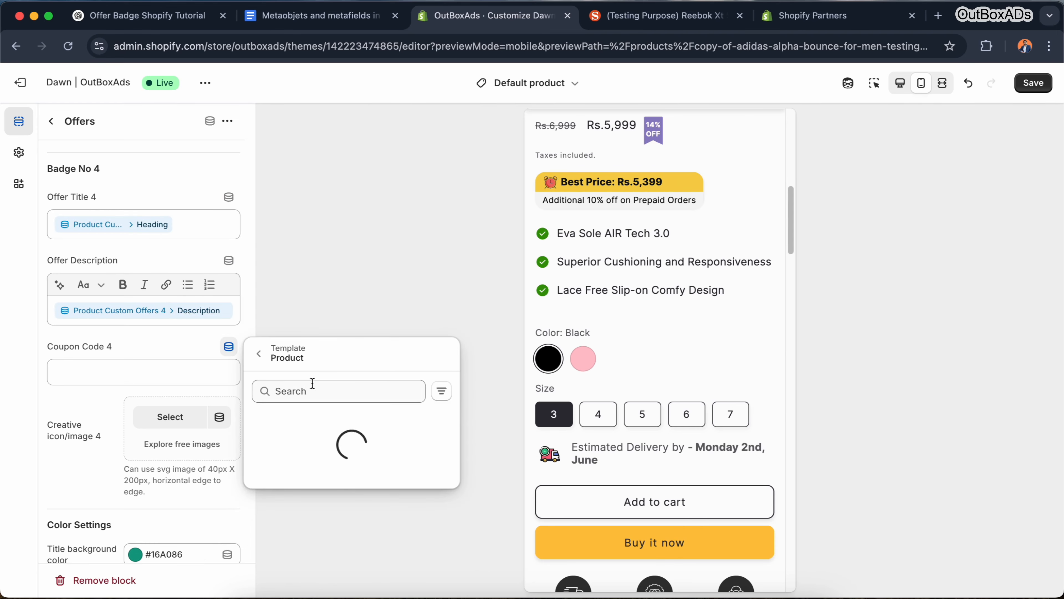
{"action": "scroll", "coordinate": [339, 425], "scroll_direction": "down", "scroll_amount": 5}
{"action": "left_click", "coordinate": [379, 457]}
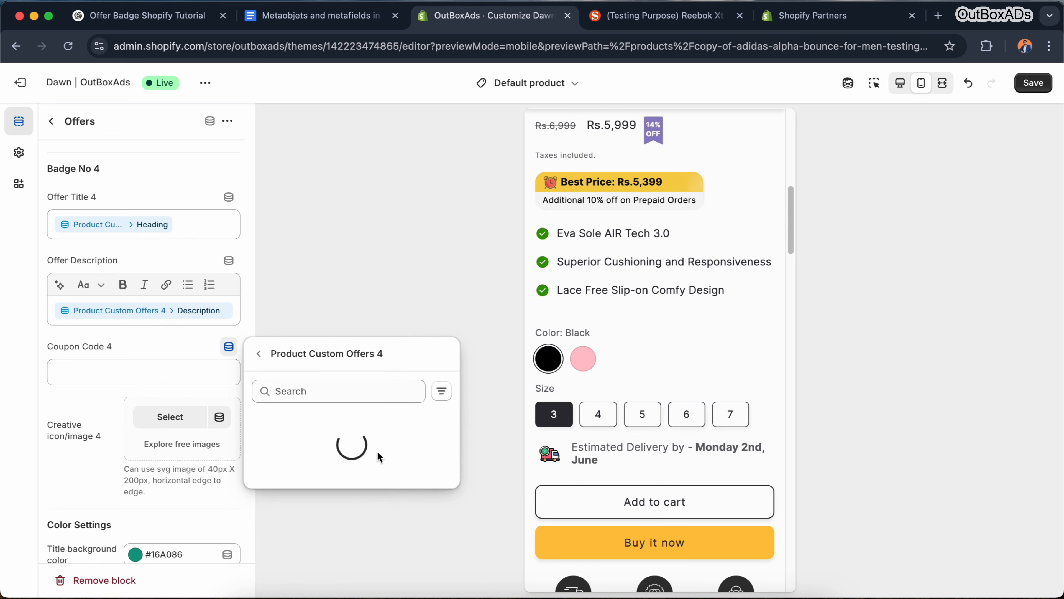
{"action": "left_click", "coordinate": [354, 440]}
- Connect Creative icon/image 4 to the Method Image field of Product Custom Offers 4
{"action": "left_click", "coordinate": [220, 421]}
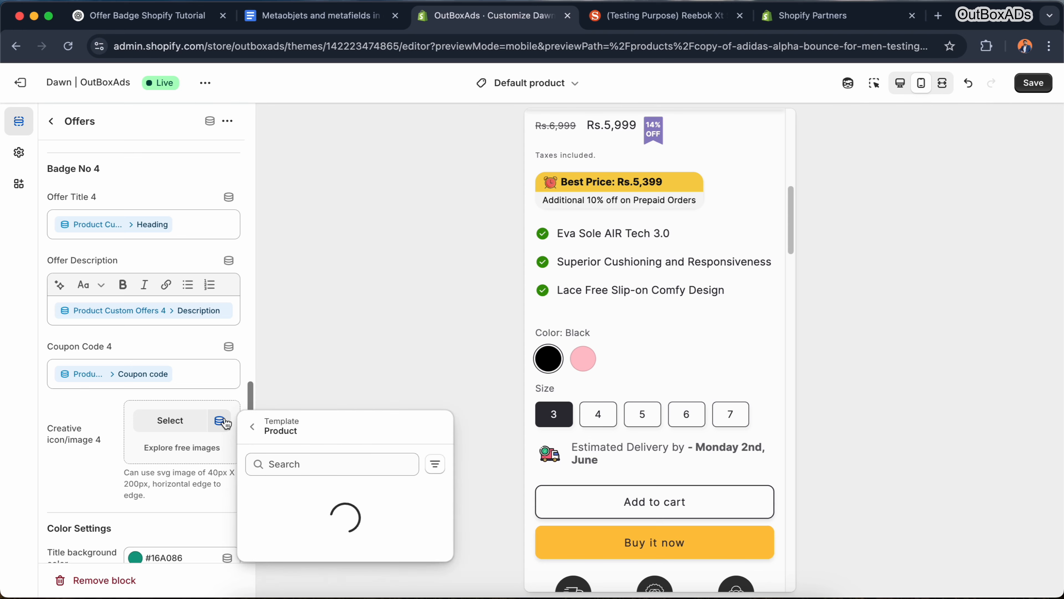
{"action": "scroll", "coordinate": [343, 503], "scroll_direction": "down", "scroll_amount": 5}
{"action": "left_click", "coordinate": [375, 478]}
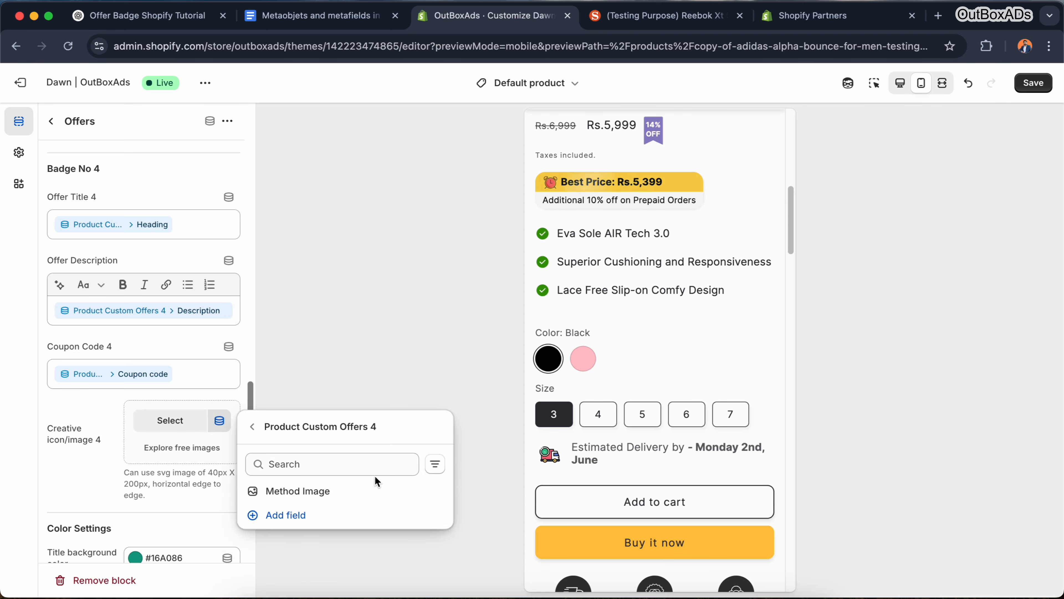
{"action": "left_click", "coordinate": [306, 487]}
- Set the Offers block's Discount Icon to the existing discount-shape SVG percent badge image
{"action": "scroll", "coordinate": [179, 469], "scroll_direction": "down", "scroll_amount": 8}
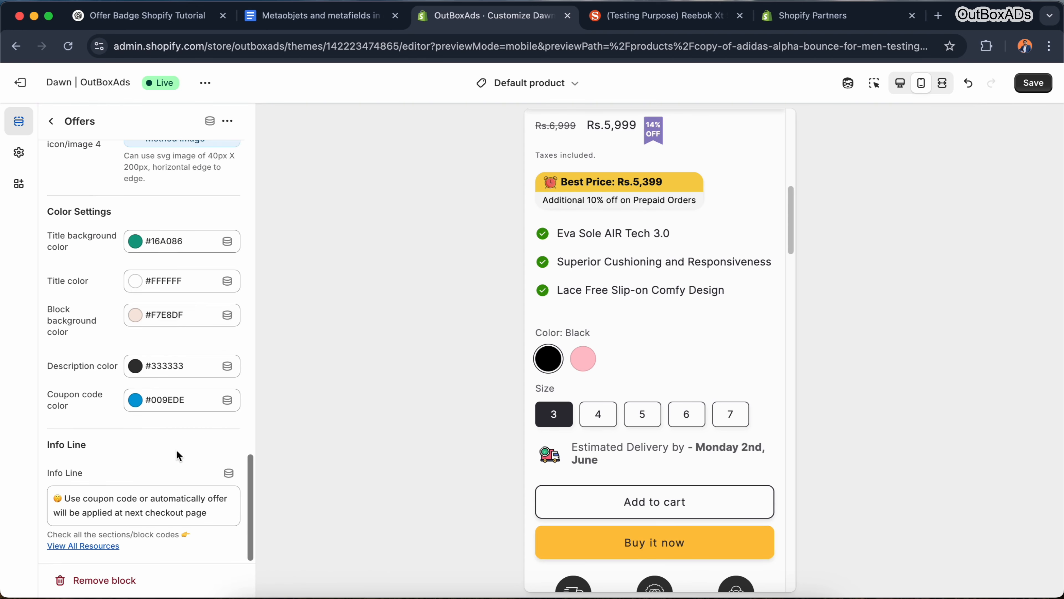
{"action": "scroll", "coordinate": [158, 344], "scroll_direction": "up", "scroll_amount": 20}
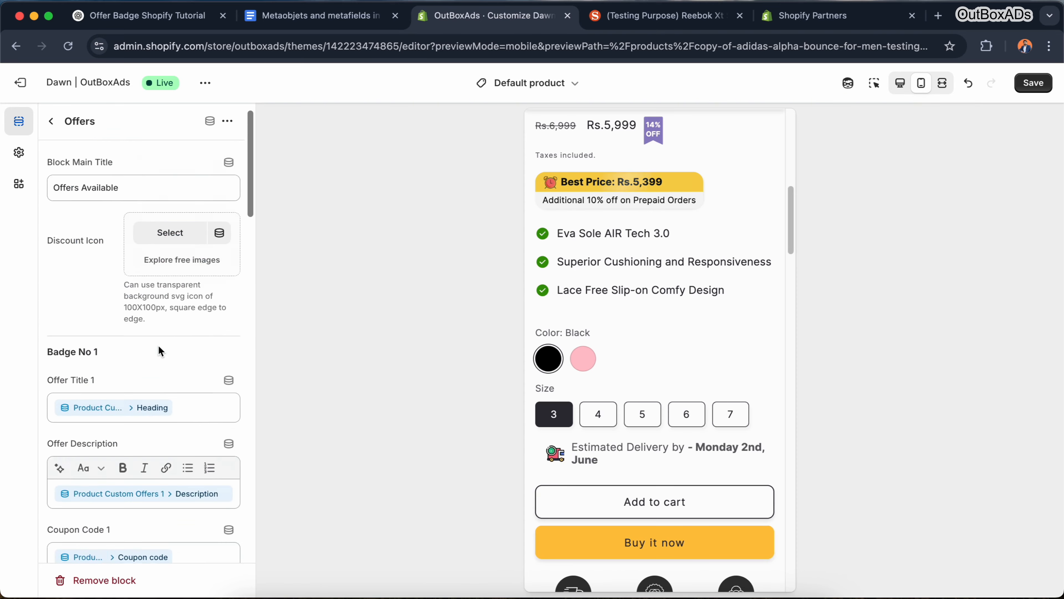
{"action": "scroll", "coordinate": [157, 345], "scroll_direction": "up", "scroll_amount": 1}
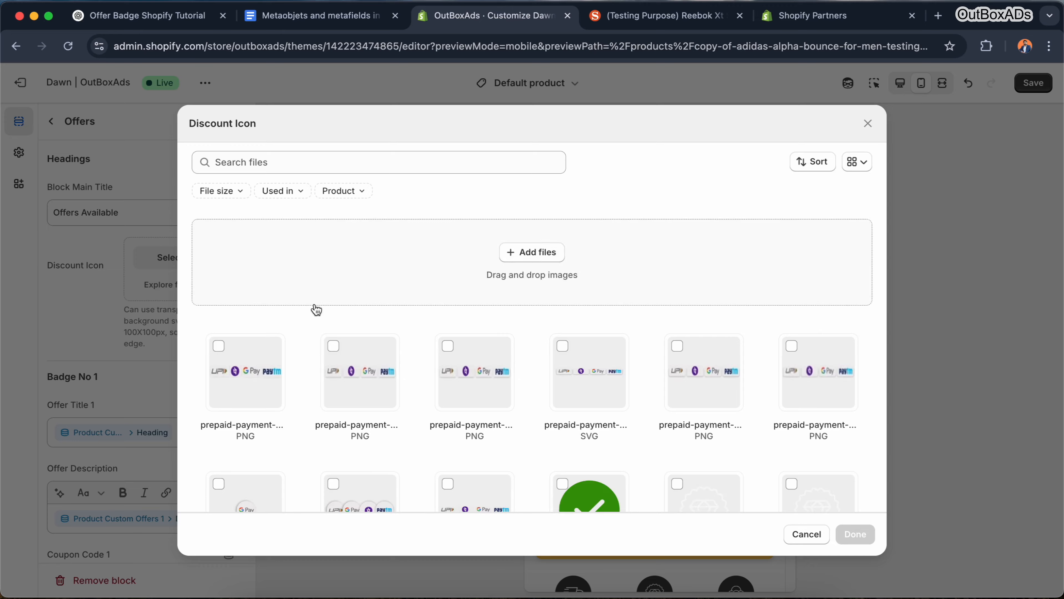
{"action": "scroll", "coordinate": [316, 347], "scroll_direction": "down", "scroll_amount": 10}
{"action": "scroll", "coordinate": [315, 344], "scroll_direction": "down", "scroll_amount": 4}
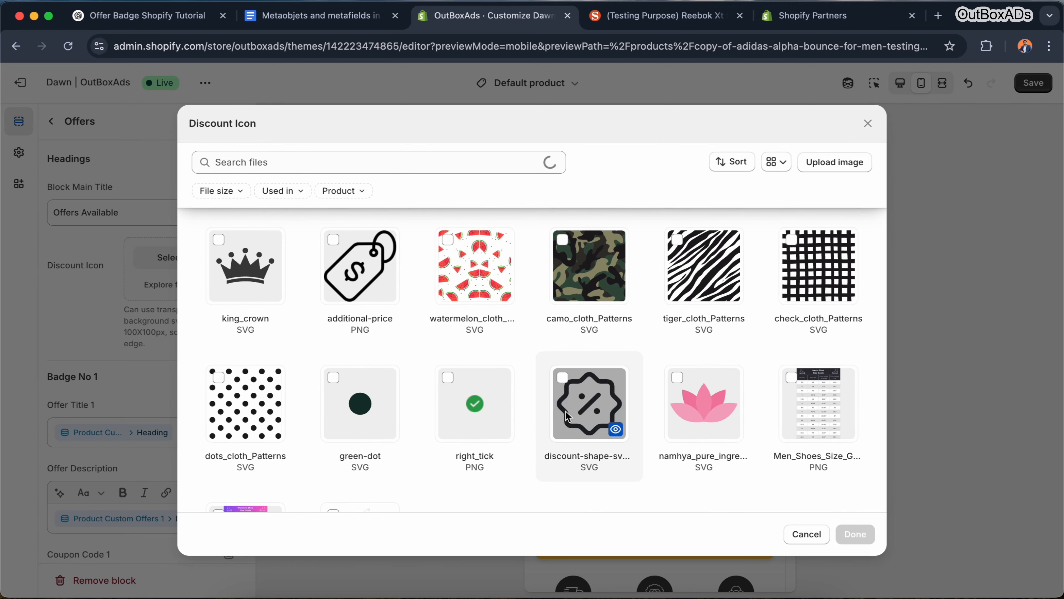
{"action": "left_click", "coordinate": [563, 381]}
{"action": "left_click", "coordinate": [855, 534]}
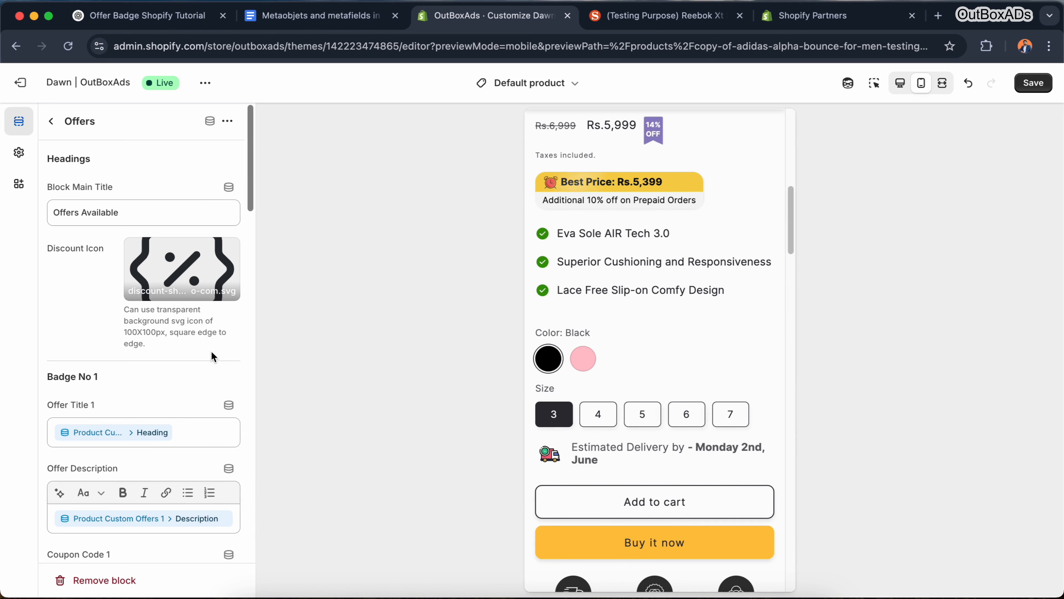
- Review the metafield connections of Badges No 1 to 4 in the Offers block settings
{"action": "scroll", "coordinate": [211, 352], "scroll_direction": "down", "scroll_amount": 5}
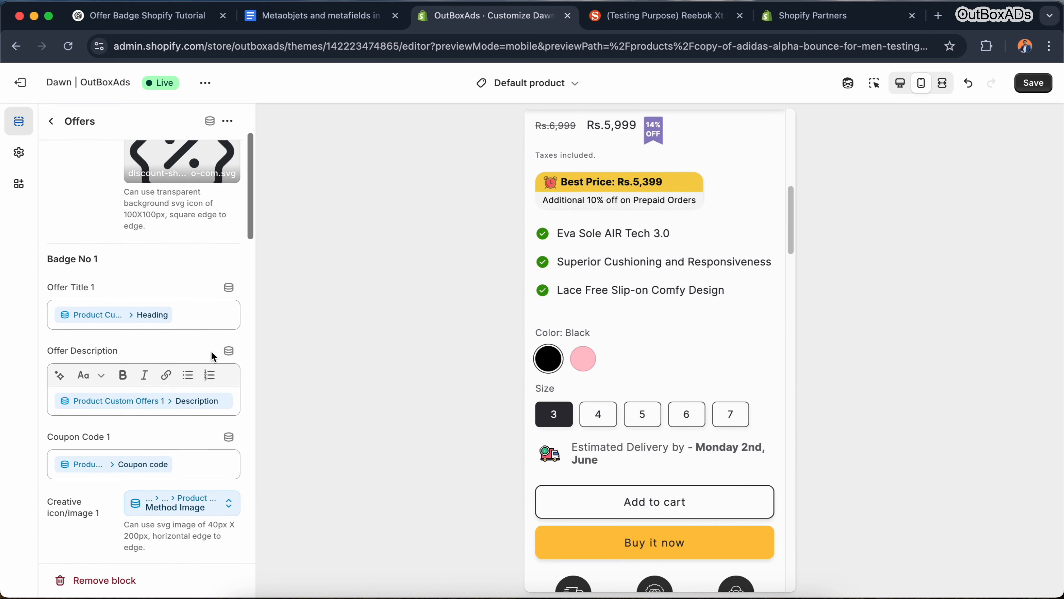
{"action": "scroll", "coordinate": [242, 339], "scroll_direction": "down", "scroll_amount": 3}
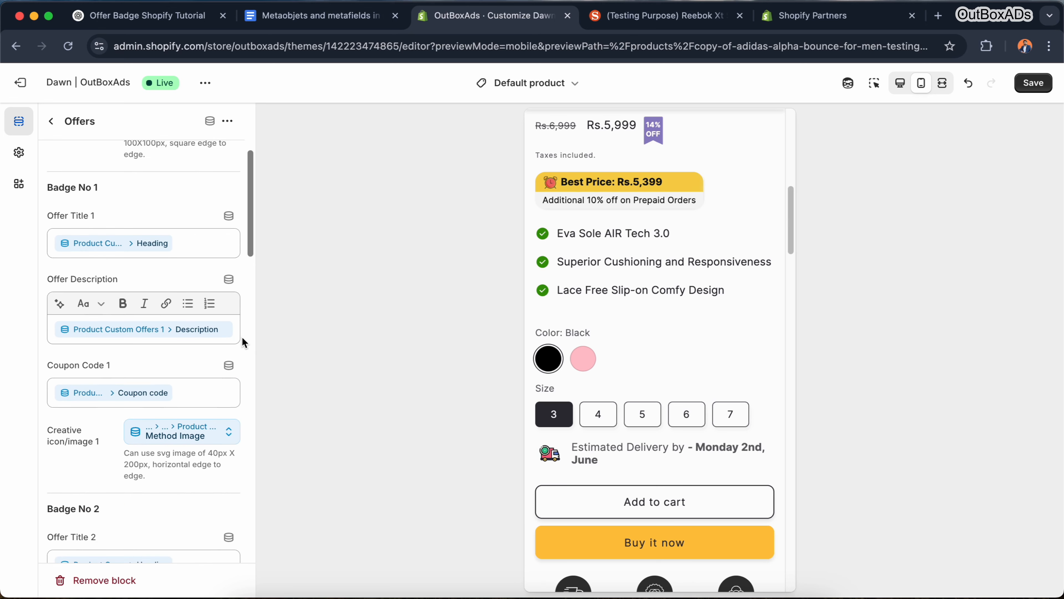
{"action": "scroll", "coordinate": [241, 342], "scroll_direction": "down", "scroll_amount": 3}
{"action": "scroll", "coordinate": [242, 343], "scroll_direction": "down", "scroll_amount": 8}
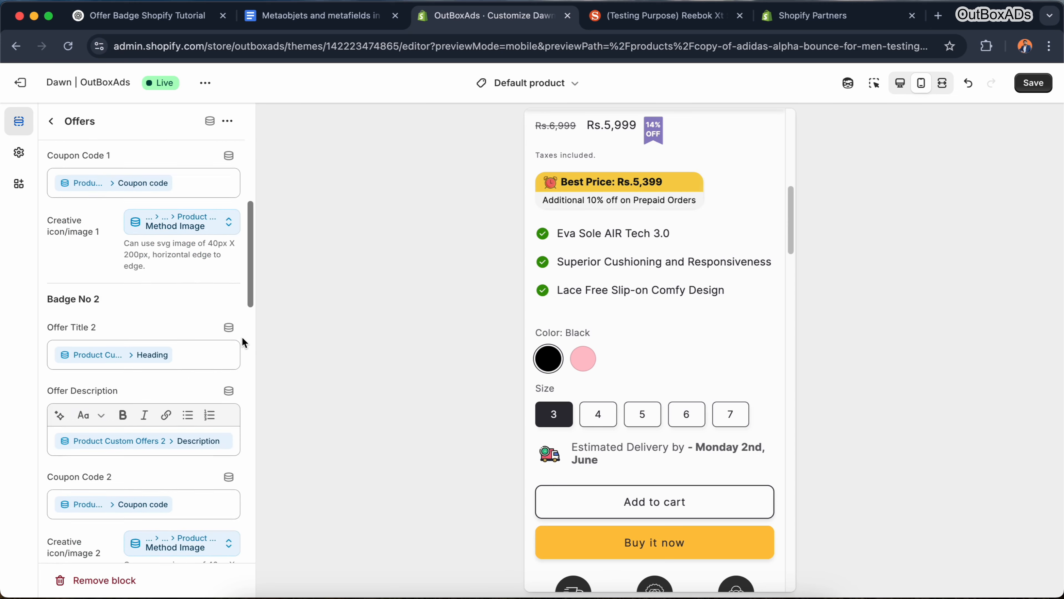
{"action": "scroll", "coordinate": [242, 337], "scroll_direction": "down", "scroll_amount": 3}
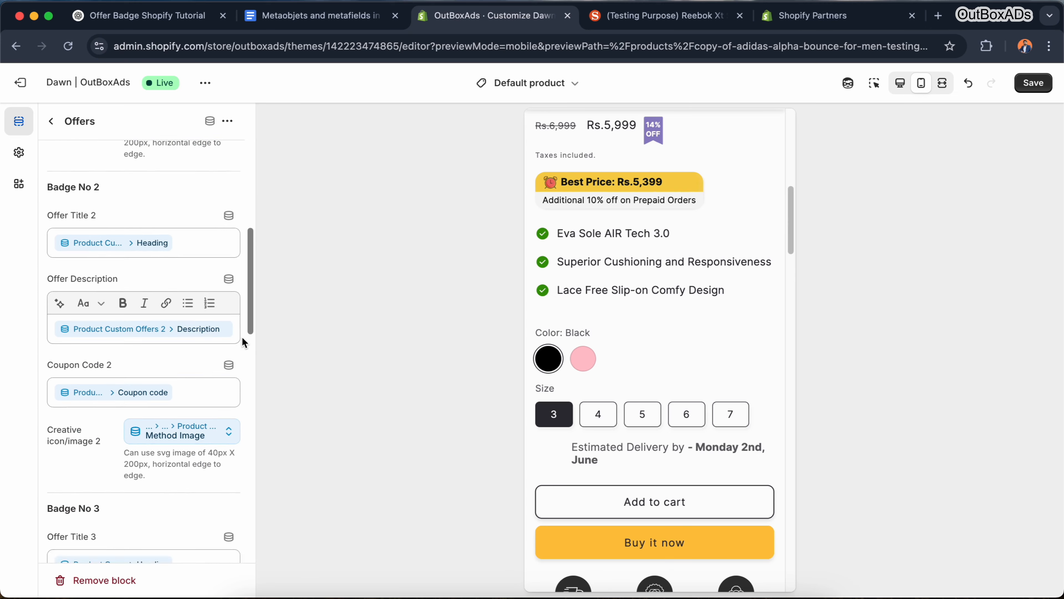
{"action": "scroll", "coordinate": [242, 338], "scroll_direction": "down", "scroll_amount": 10}
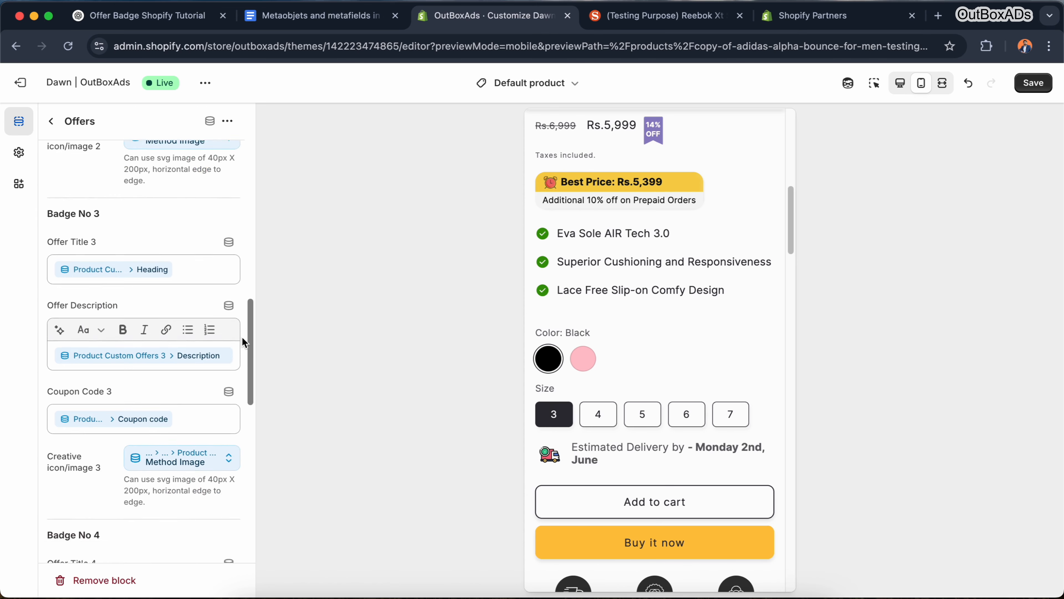
{"action": "scroll", "coordinate": [242, 337], "scroll_direction": "down", "scroll_amount": 9}
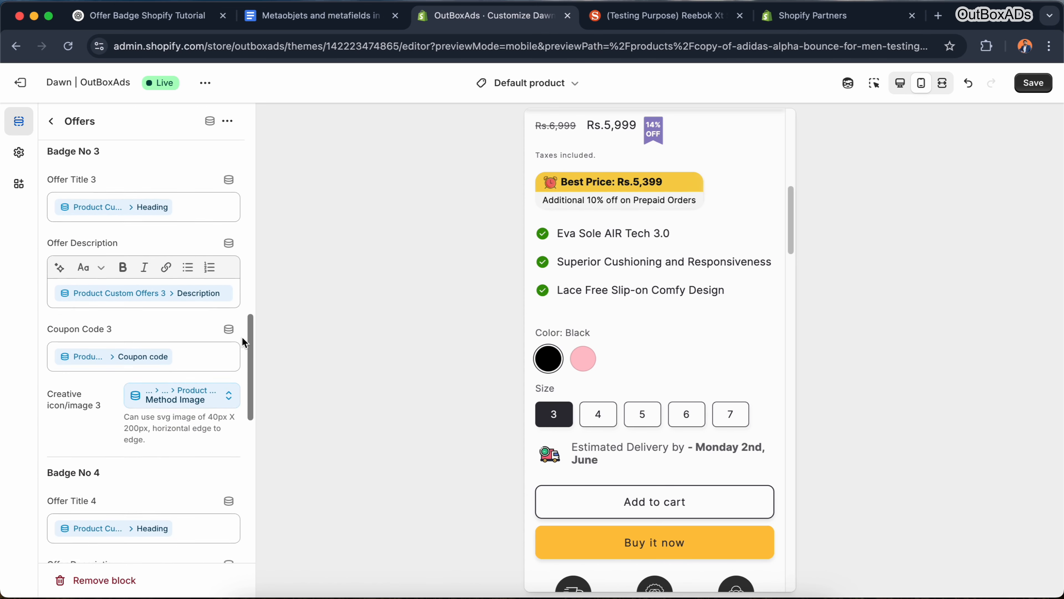
{"action": "scroll", "coordinate": [243, 338], "scroll_direction": "down", "scroll_amount": 5}
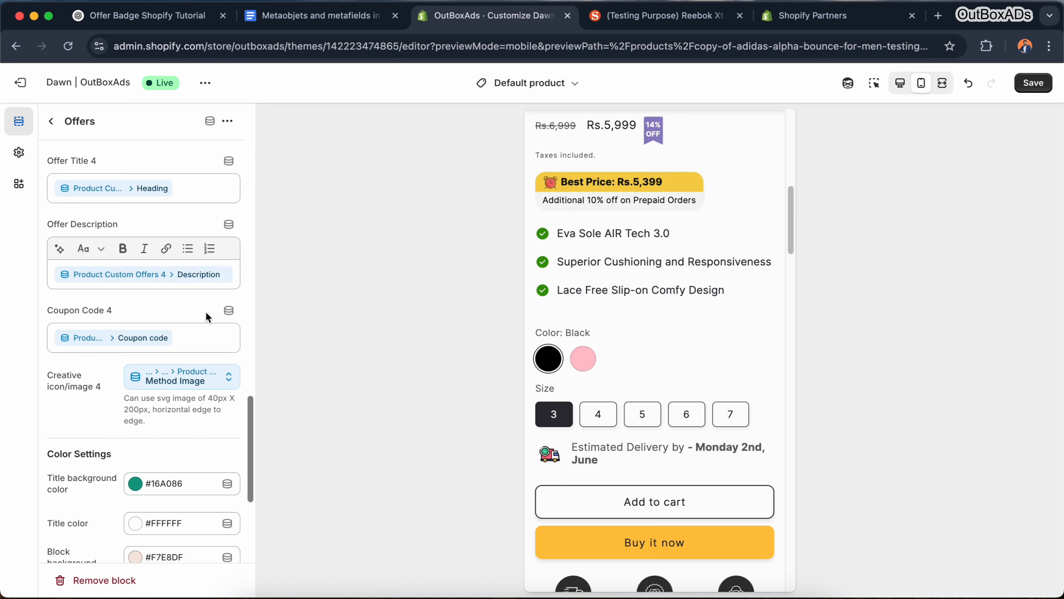
- Save the theme changes made to the Offers block
{"action": "scroll", "coordinate": [245, 302], "scroll_direction": "up", "scroll_amount": 19}
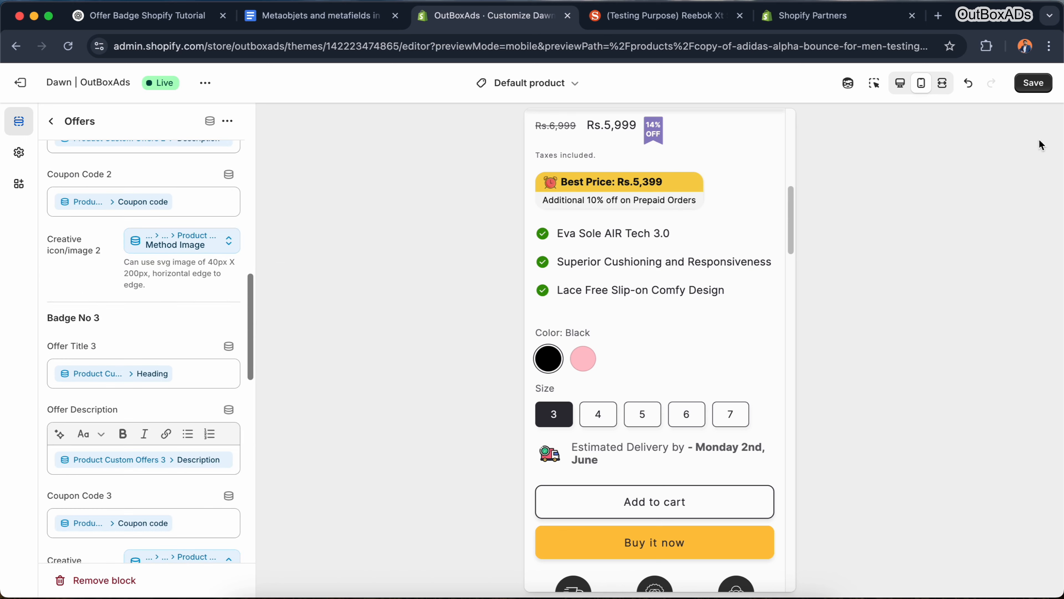
{"action": "left_click", "coordinate": [1036, 86]}
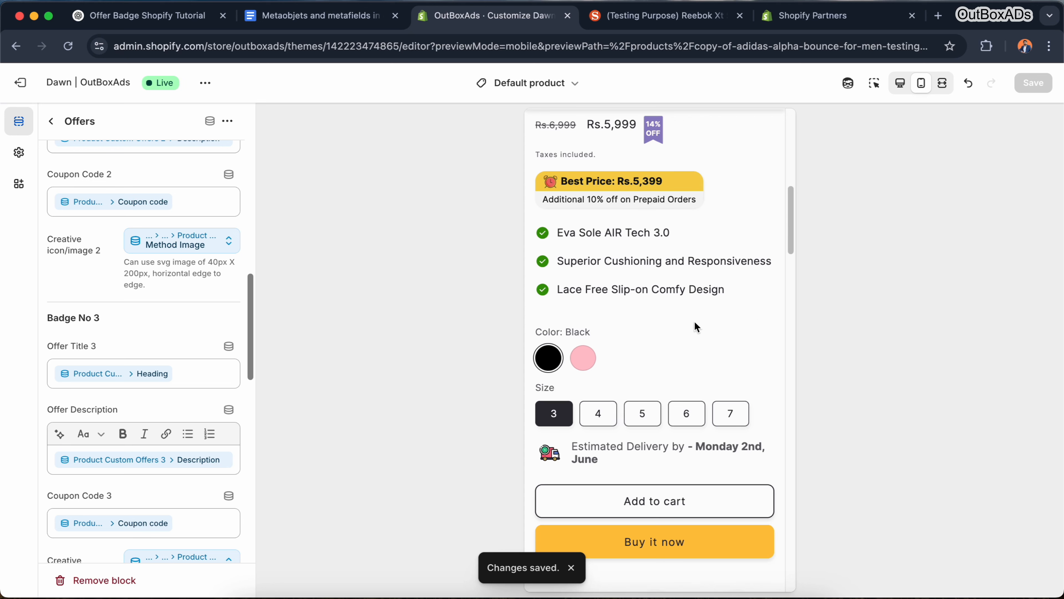
{"action": "scroll", "coordinate": [694, 321], "scroll_direction": "down", "scroll_amount": 1}
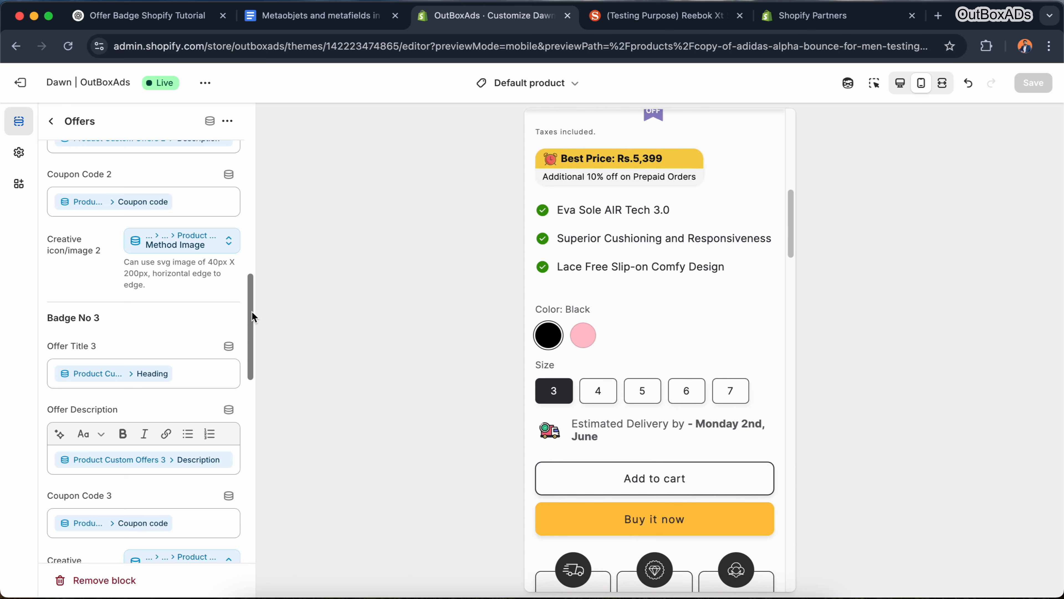
{"action": "scroll", "coordinate": [252, 311], "scroll_direction": "up", "scroll_amount": 15}
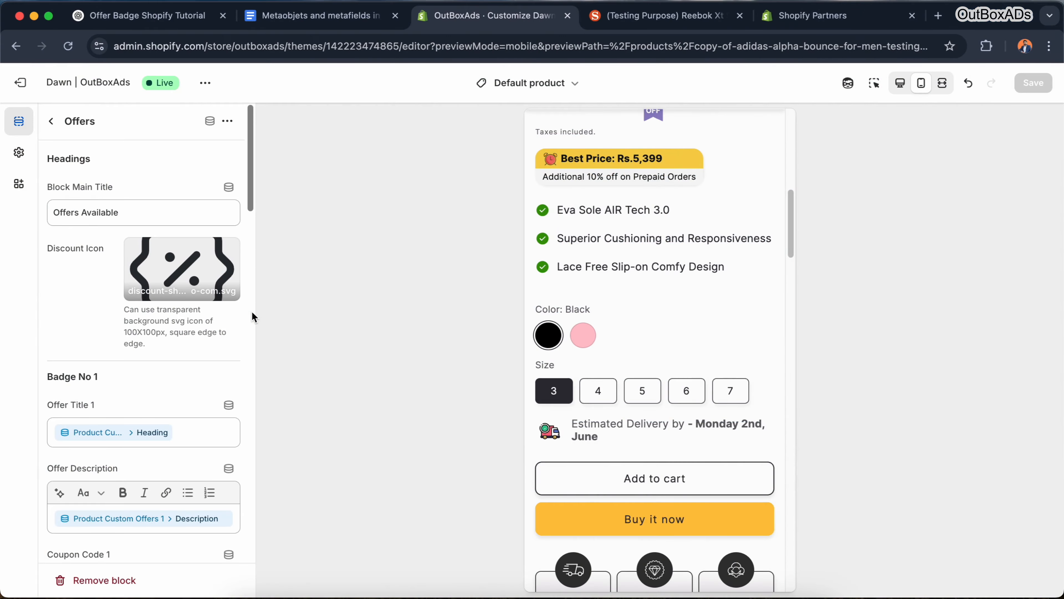
{"action": "scroll", "coordinate": [159, 404], "scroll_direction": "down", "scroll_amount": 3}
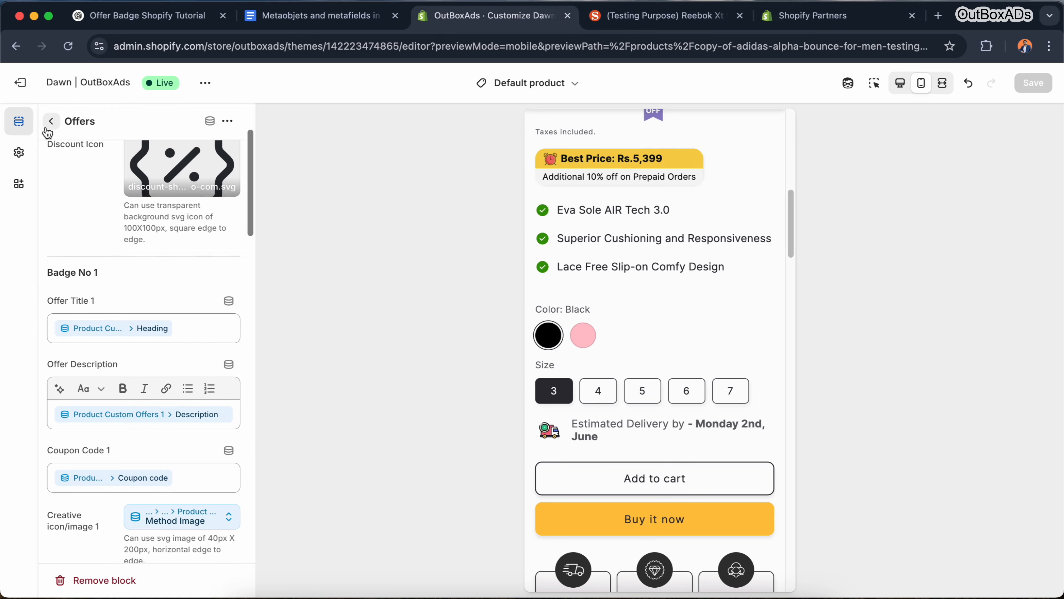
- Exit the theme editor and open the product "(Testing Purpose) Reebok Xt Sprinter Slip Running Shoe for Women" for editing
{"action": "left_click", "coordinate": [50, 121]}
{"action": "left_click", "coordinate": [20, 82]}
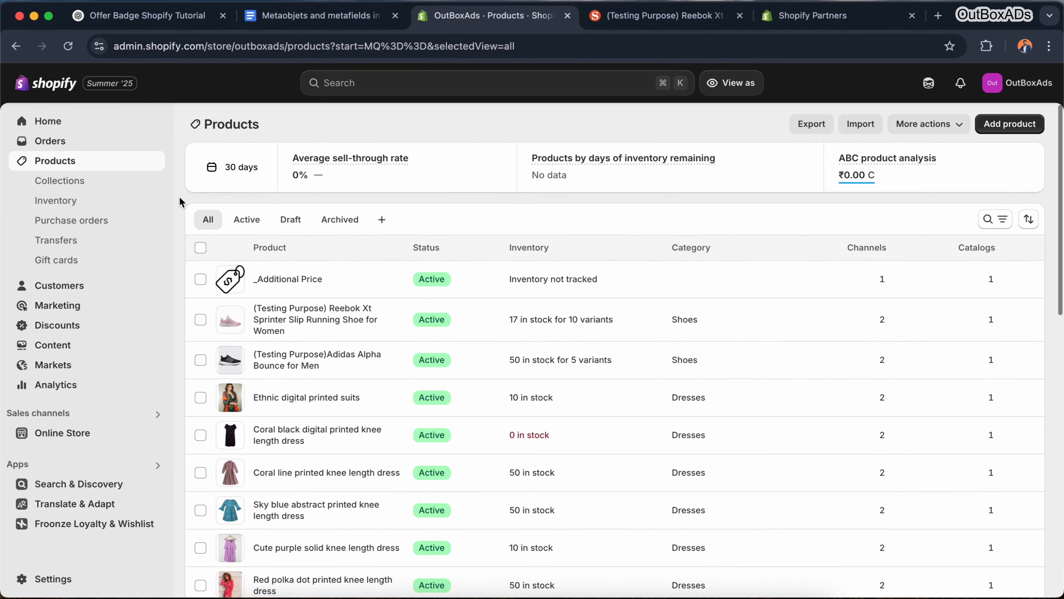
{"action": "scroll", "coordinate": [180, 205], "scroll_direction": "down", "scroll_amount": 3}
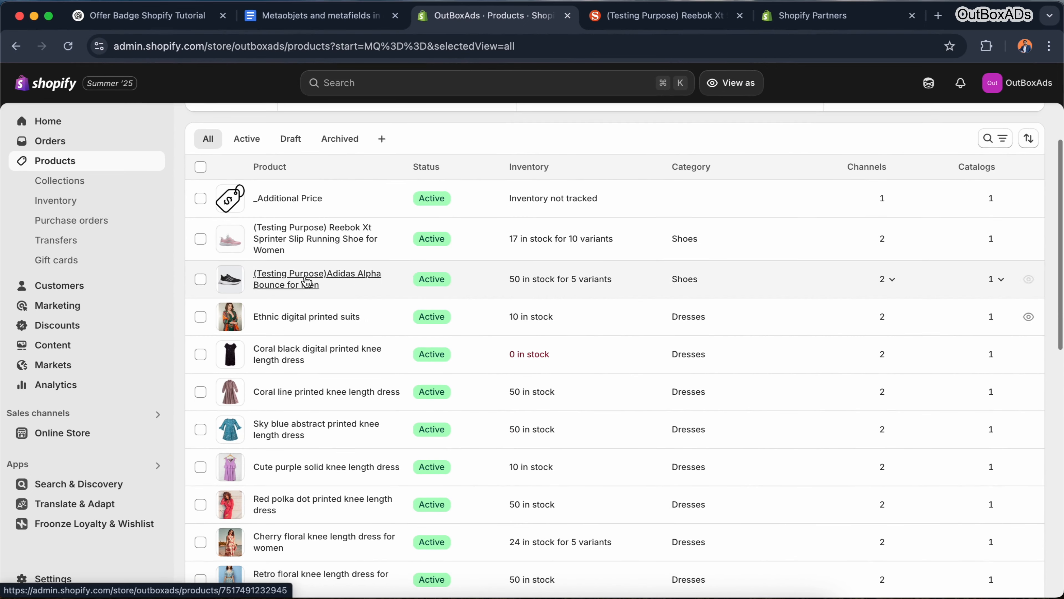
{"action": "left_click", "coordinate": [290, 244]}
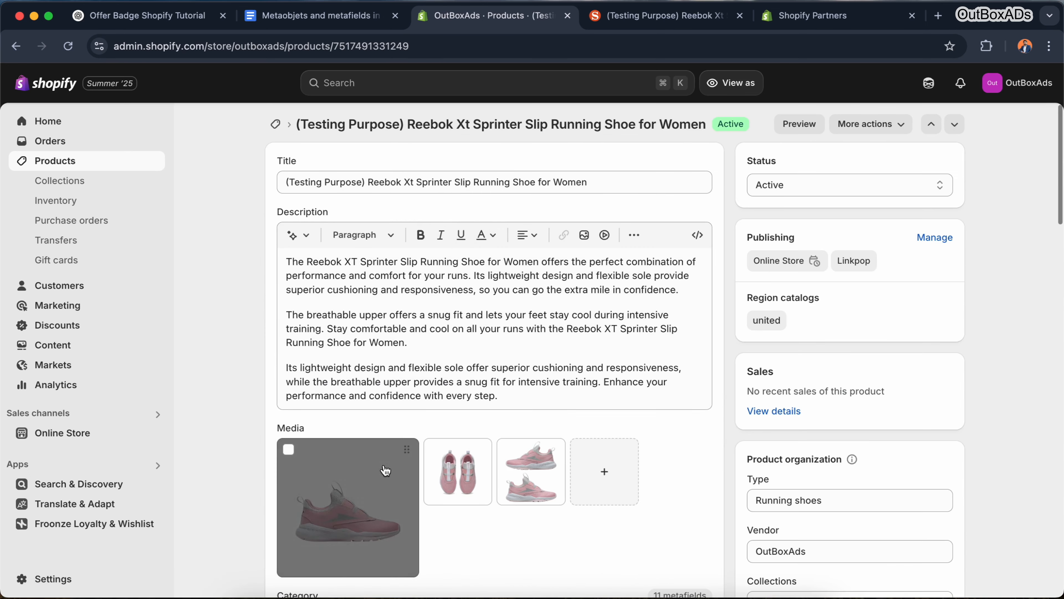
- Assign the "Get 10% Off" entry to the product's Product Custom Offers 1 metafield
{"action": "scroll", "coordinate": [418, 418], "scroll_direction": "down", "scroll_amount": 15}
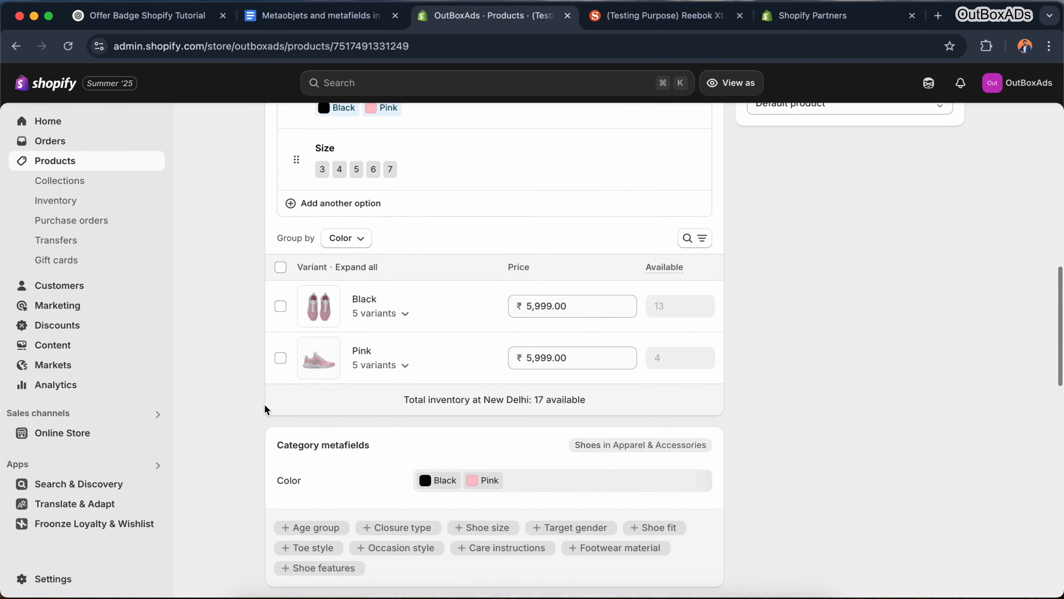
{"action": "scroll", "coordinate": [265, 405], "scroll_direction": "down", "scroll_amount": 10}
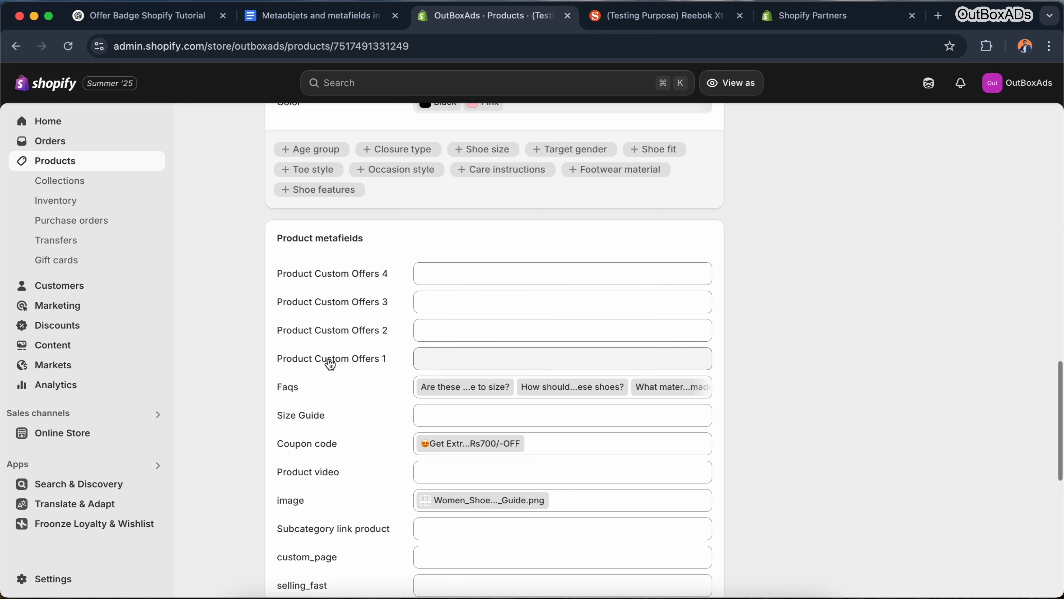
{"action": "left_click", "coordinate": [455, 362]}
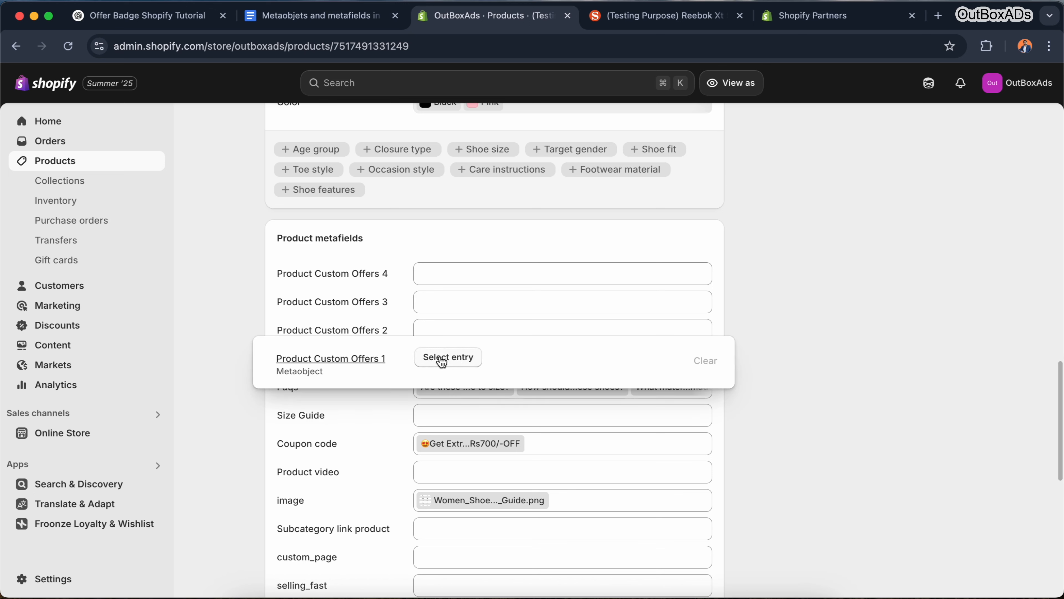
{"action": "left_click", "coordinate": [442, 361]}
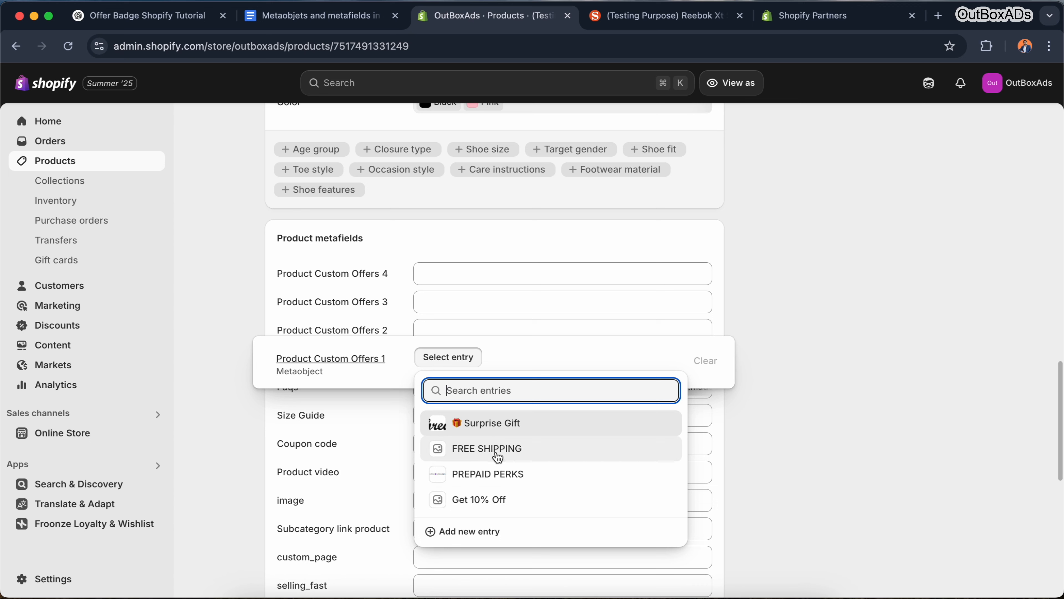
{"action": "left_click", "coordinate": [516, 505]}
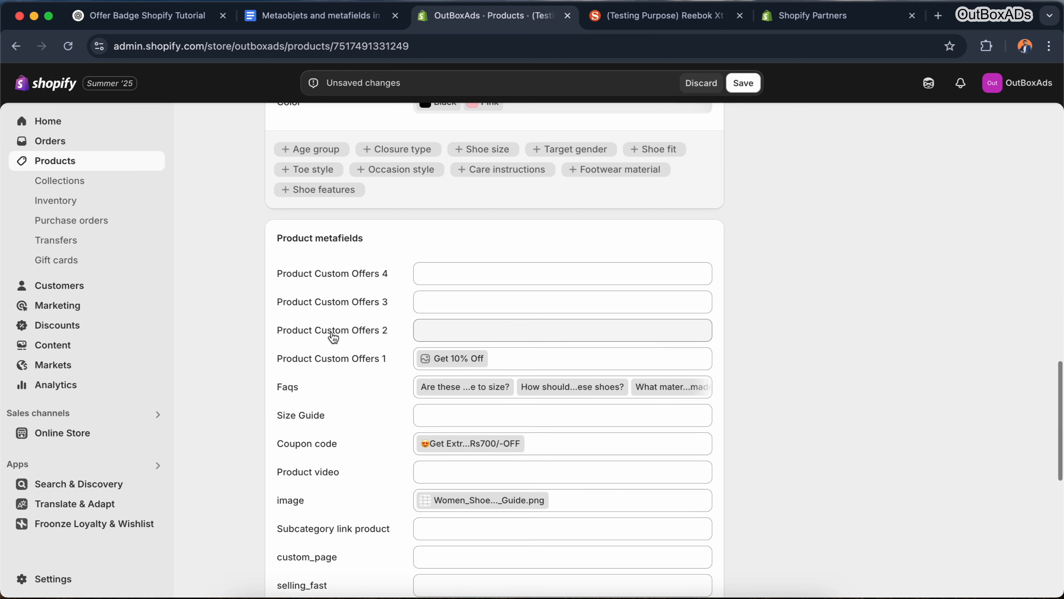
- Assign the "FREE SHIPPING" entry to the product's Product Custom Offers 2 metafield
{"action": "left_click", "coordinate": [439, 330]}
{"action": "left_click", "coordinate": [461, 330]}
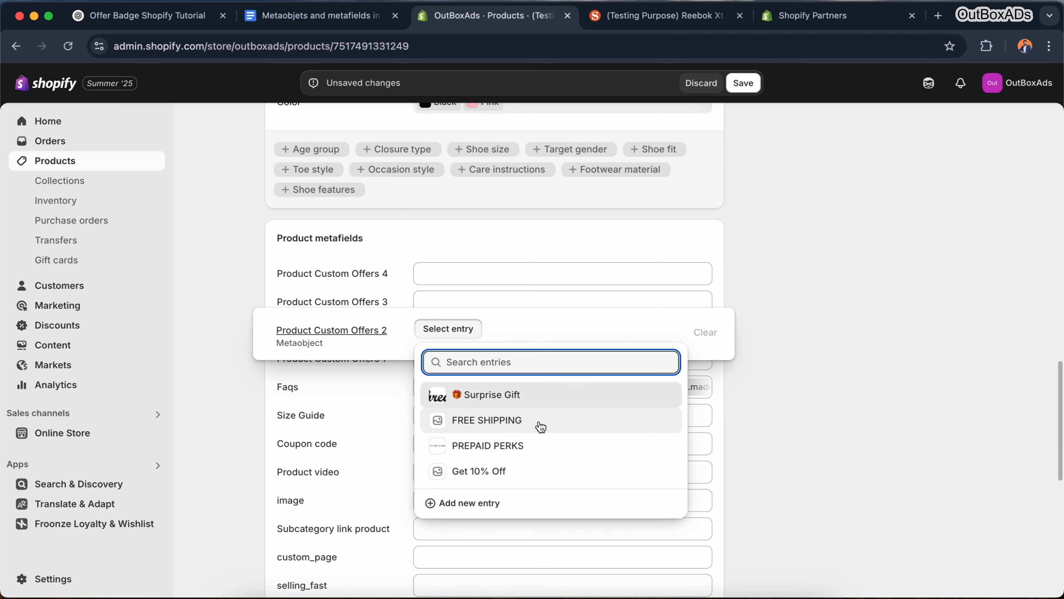
{"action": "left_click", "coordinate": [503, 427]}
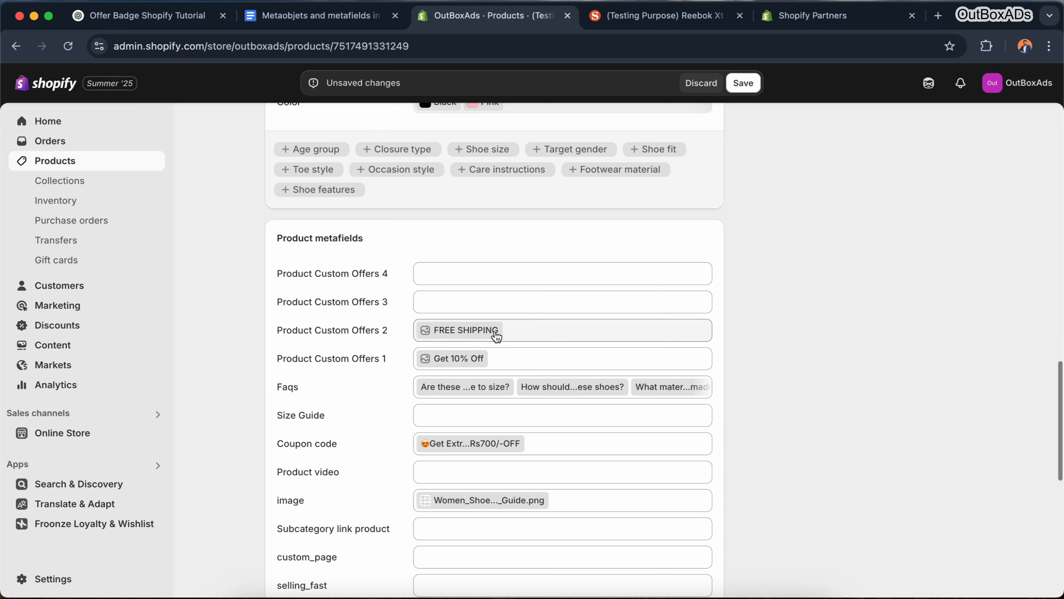
- Save the Reebok product with its custom offer metafields
{"action": "left_click", "coordinate": [744, 82]}
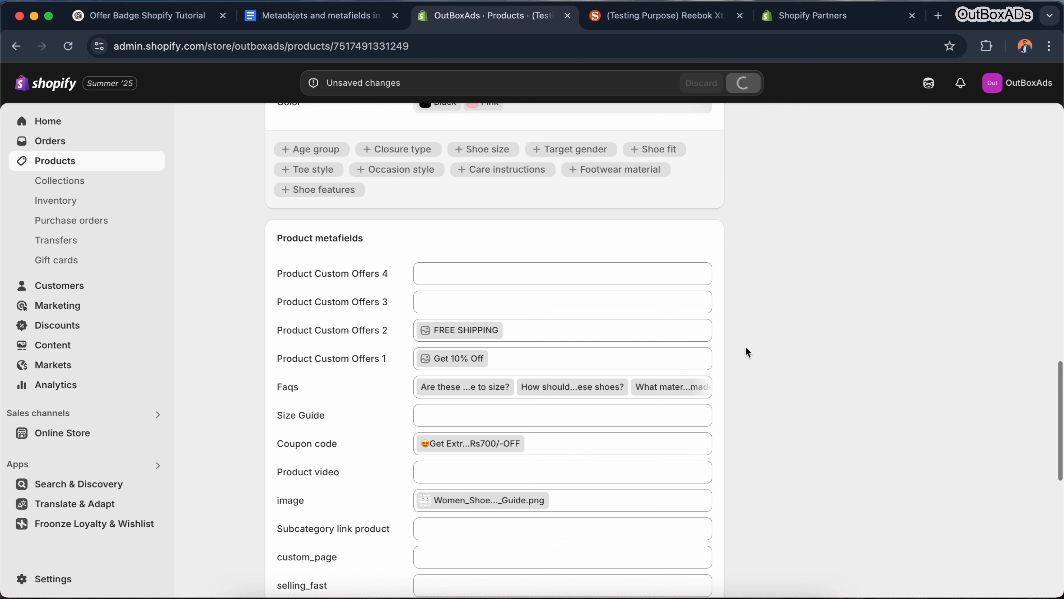
{"action": "scroll", "coordinate": [743, 346], "scroll_direction": "up", "scroll_amount": 8}
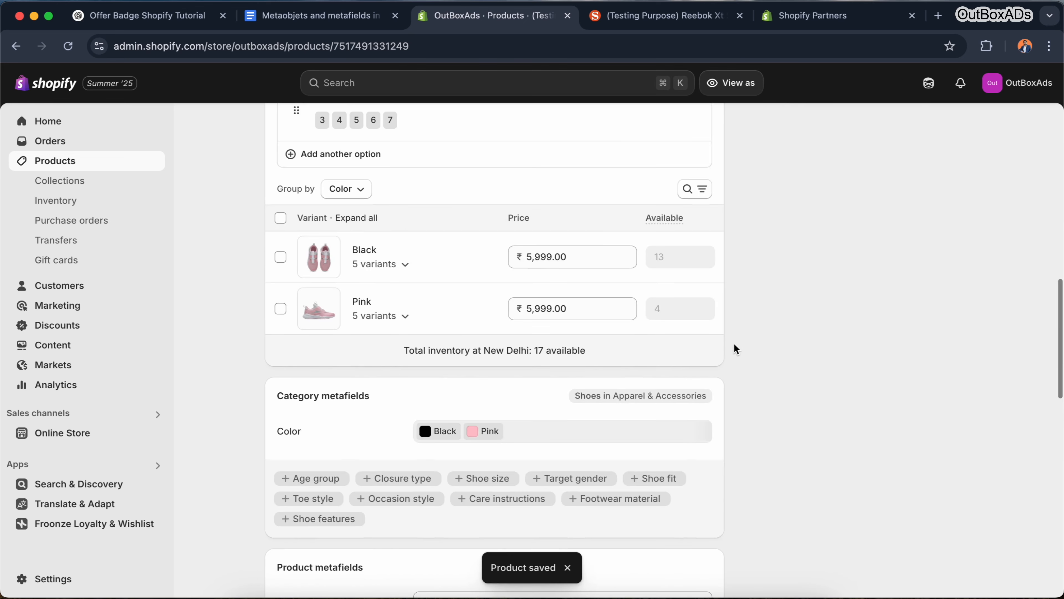
{"action": "scroll", "coordinate": [733, 348], "scroll_direction": "up", "scroll_amount": 10}
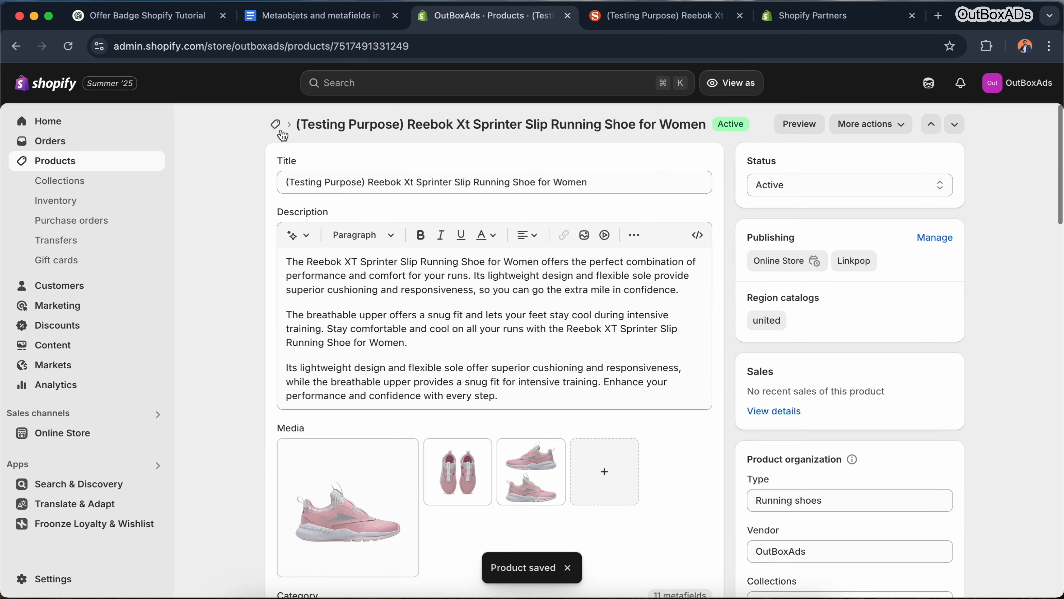
- Return to the product list and open "Baseball Cool Summer Cap for Unisex" for editing
{"action": "left_click", "coordinate": [280, 130]}
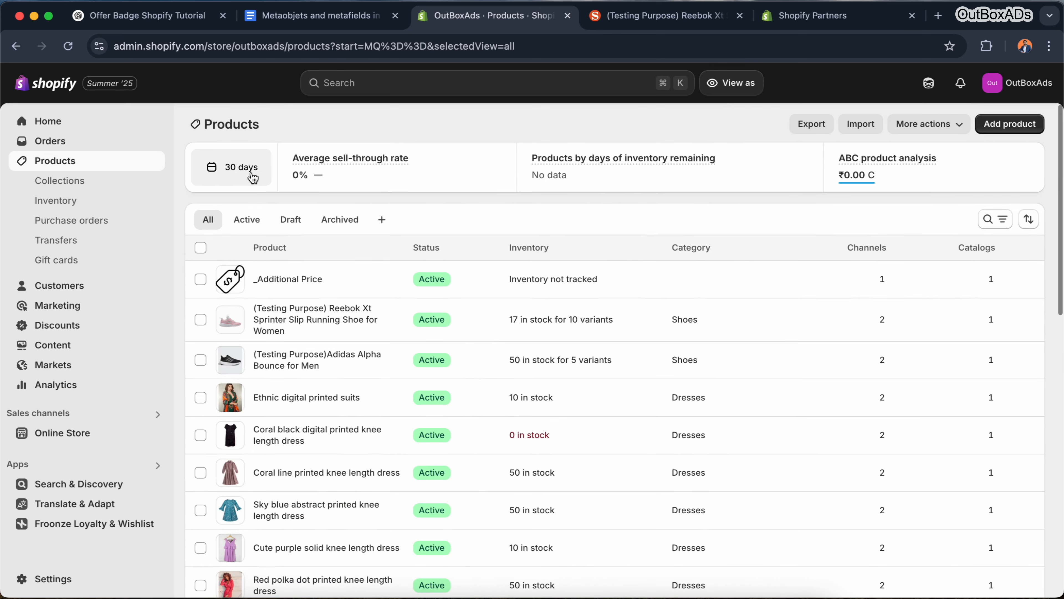
{"action": "scroll", "coordinate": [309, 403], "scroll_direction": "down", "scroll_amount": 12}
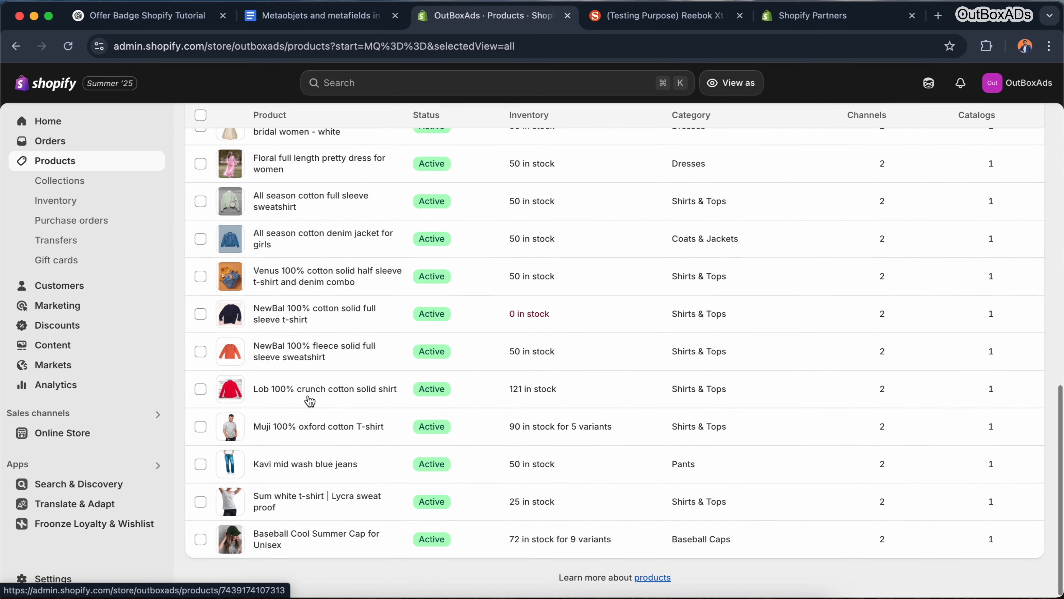
{"action": "left_click", "coordinate": [288, 543]}
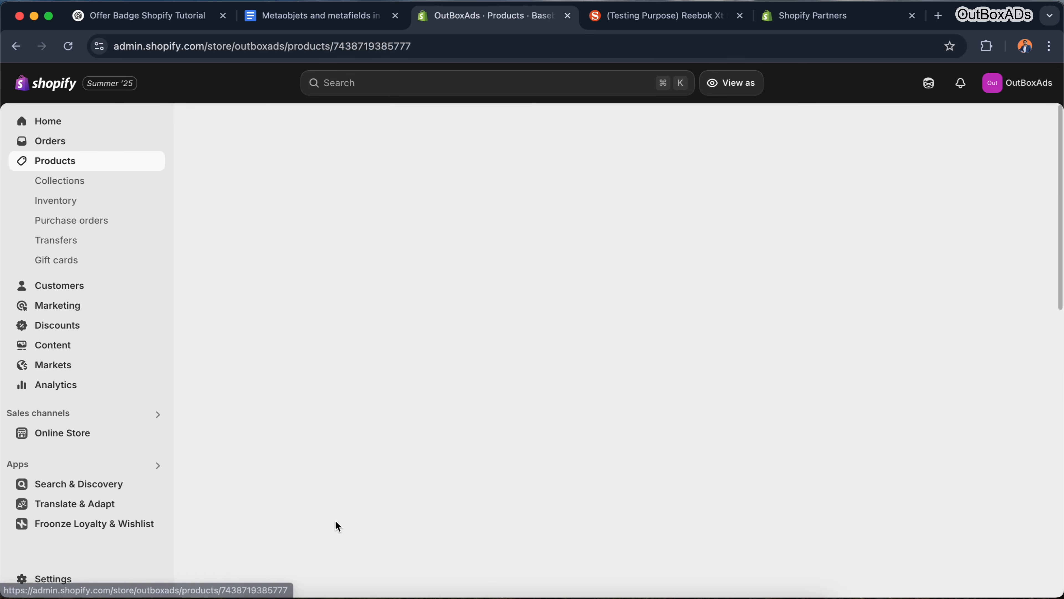
- Assign the "Get 10% Off" entry to the cap's Product Custom Offers 1 metafield and save the product
{"action": "scroll", "coordinate": [252, 424], "scroll_direction": "down", "scroll_amount": 15}
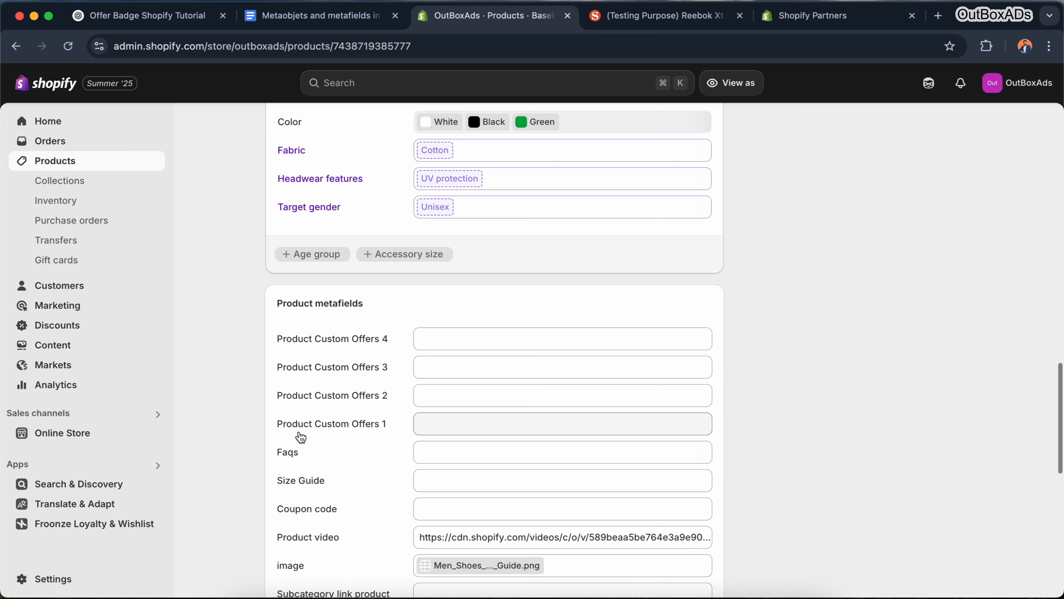
{"action": "left_click", "coordinate": [428, 428]}
{"action": "left_click", "coordinate": [463, 425]}
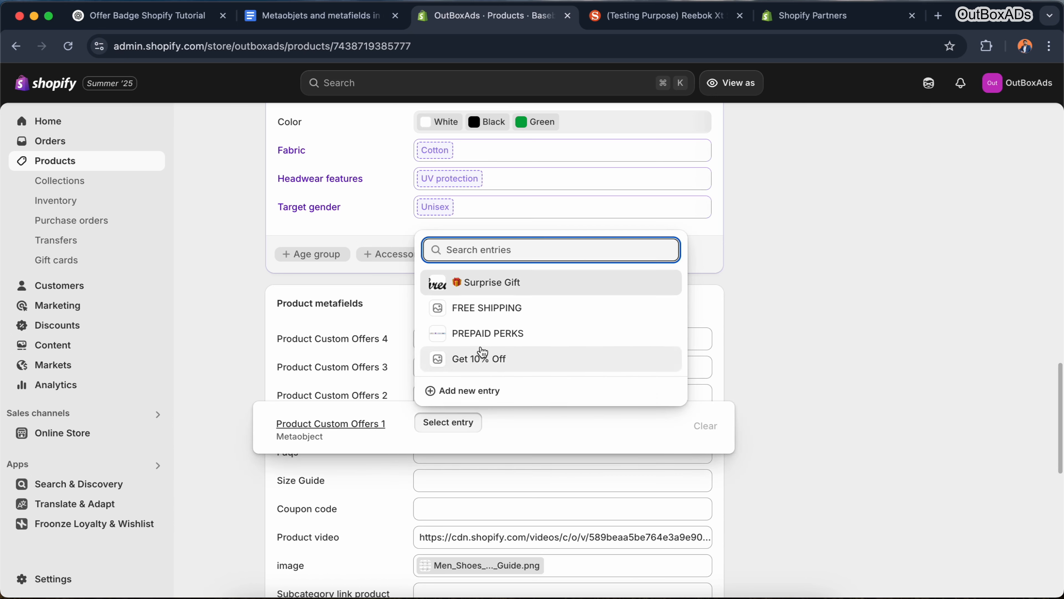
{"action": "left_click", "coordinate": [485, 363]}
{"action": "left_click", "coordinate": [769, 360]}
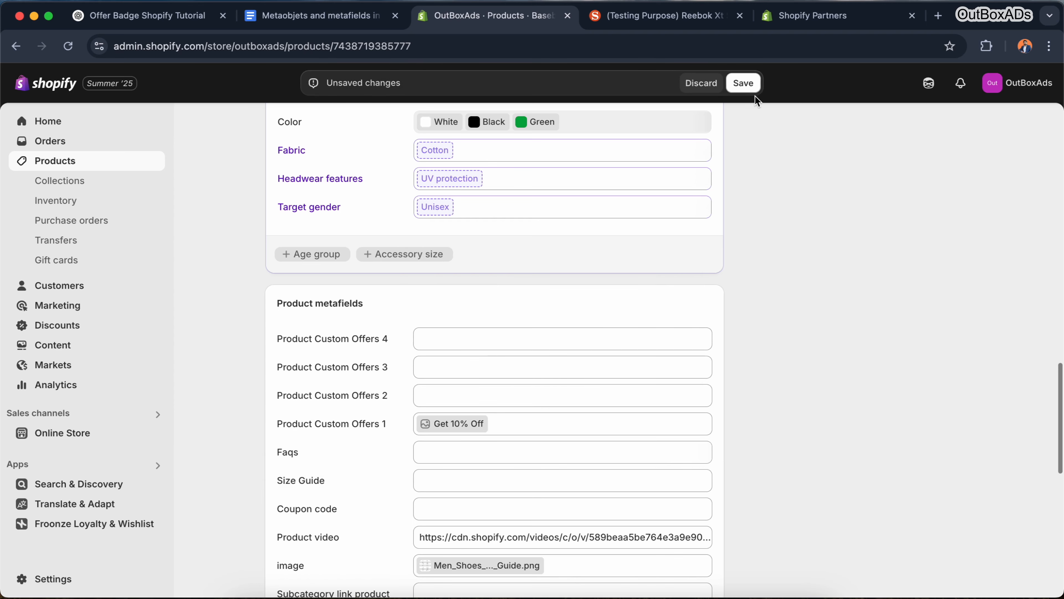
{"action": "left_click", "coordinate": [745, 85]}
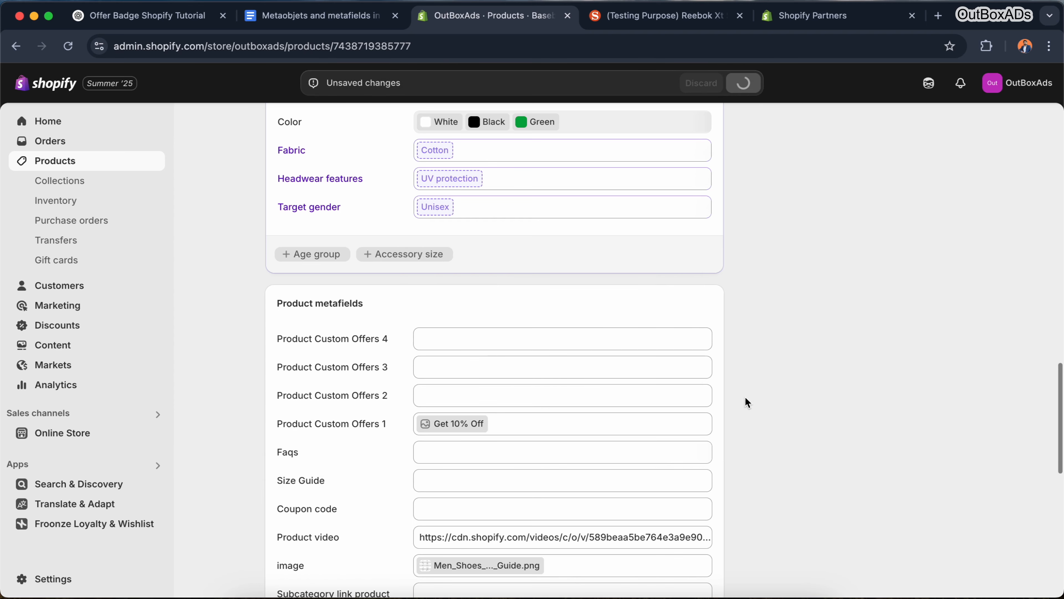
- Go back to the product list and open "(Testing Purpose)Adidas Alpha Bounce for Men" for editing
{"action": "scroll", "coordinate": [226, 400], "scroll_direction": "up", "scroll_amount": 20}
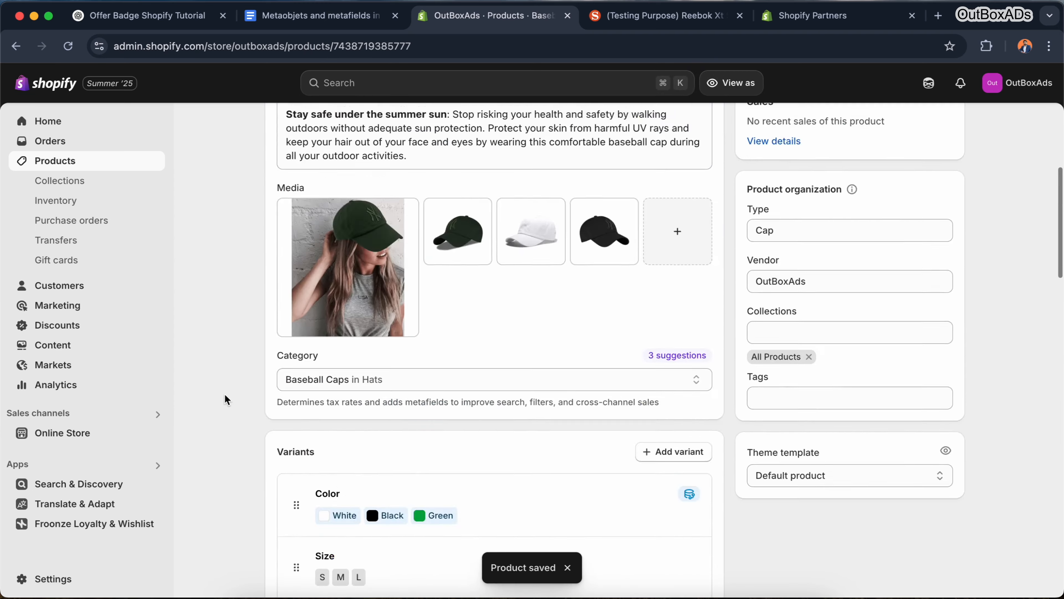
{"action": "left_click", "coordinate": [281, 131]}
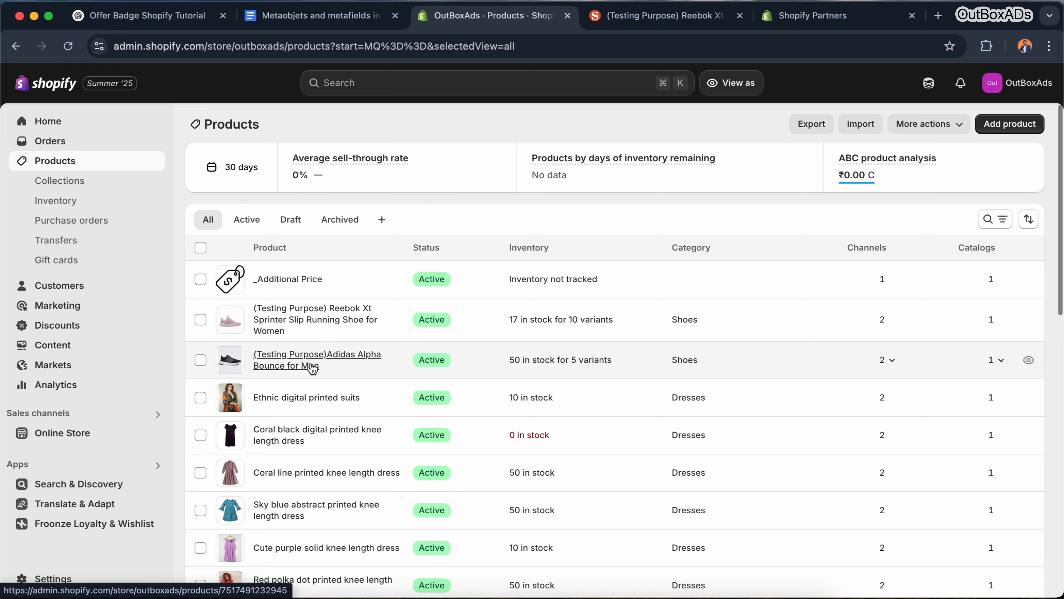
{"action": "left_click", "coordinate": [312, 367]}
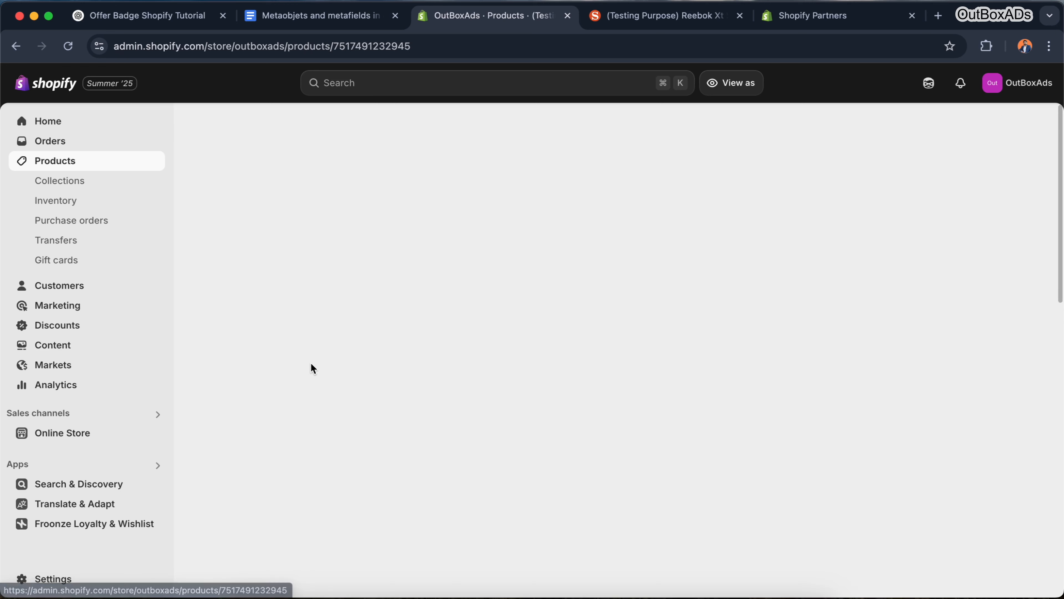
- Assign "Get 10% Off" to the Adidas product's Product Custom Offers 1 metafield and "PREPAID PERKS" to Product Custom Offers 2
{"action": "scroll", "coordinate": [271, 410], "scroll_direction": "down", "scroll_amount": 20}
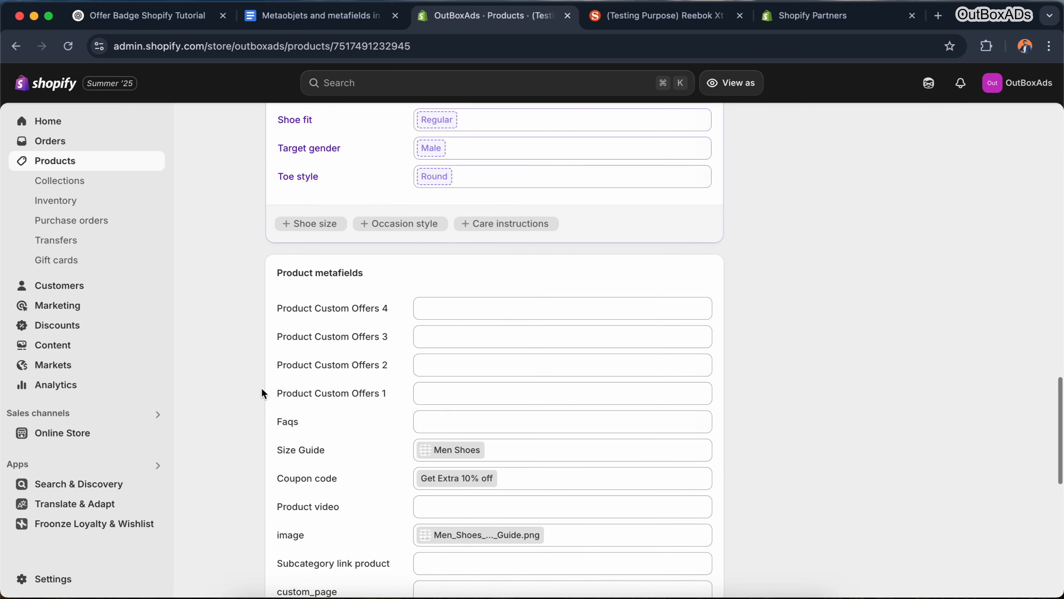
{"action": "left_click", "coordinate": [534, 400]}
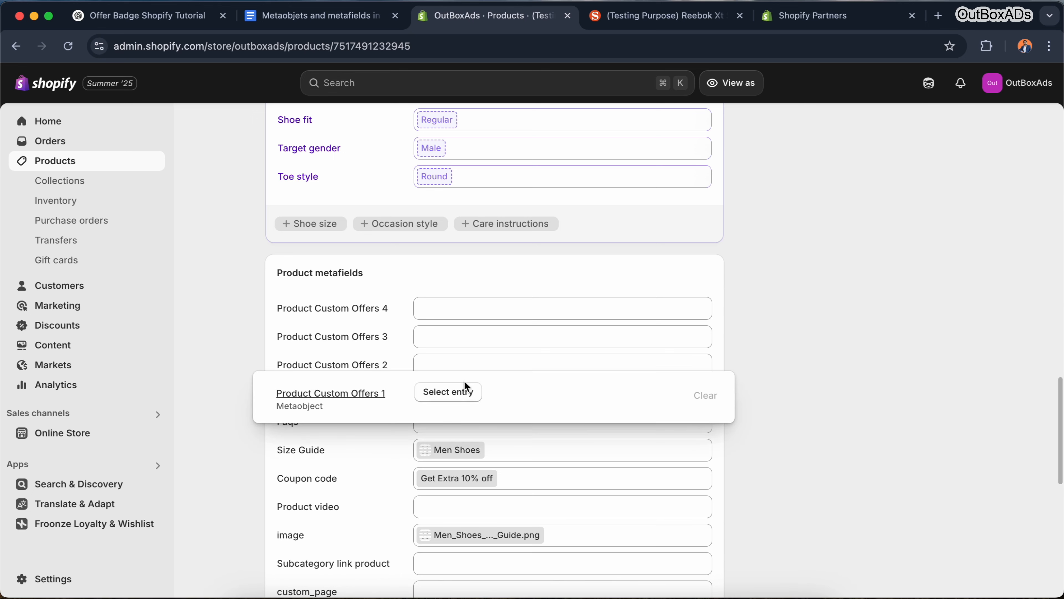
{"action": "left_click", "coordinate": [466, 390]}
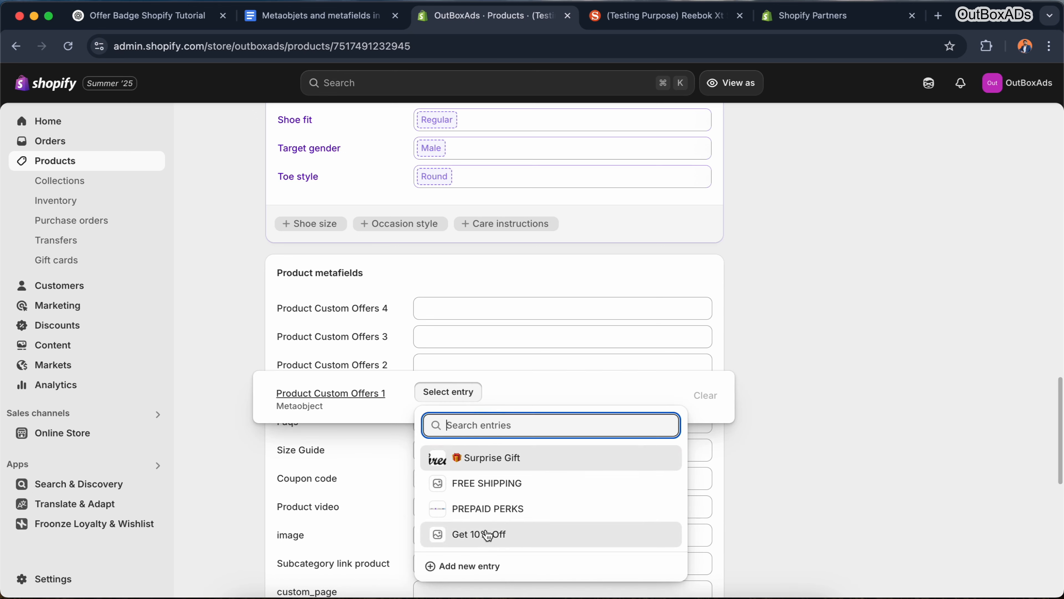
{"action": "left_click", "coordinate": [487, 535]}
{"action": "left_click", "coordinate": [468, 365]}
{"action": "left_click", "coordinate": [468, 365]}
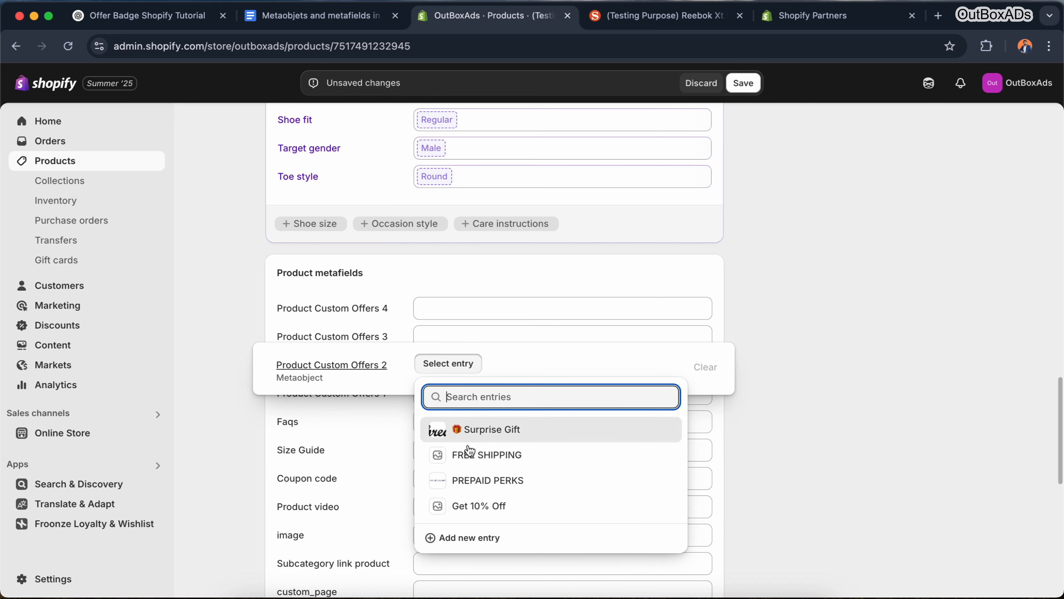
{"action": "left_click", "coordinate": [478, 481]}
- Assign "FREE SHIPPING" to Product Custom Offers 3 and "Surprise Gift" to Product Custom Offers 4, and save the product
{"action": "left_click", "coordinate": [449, 335]}
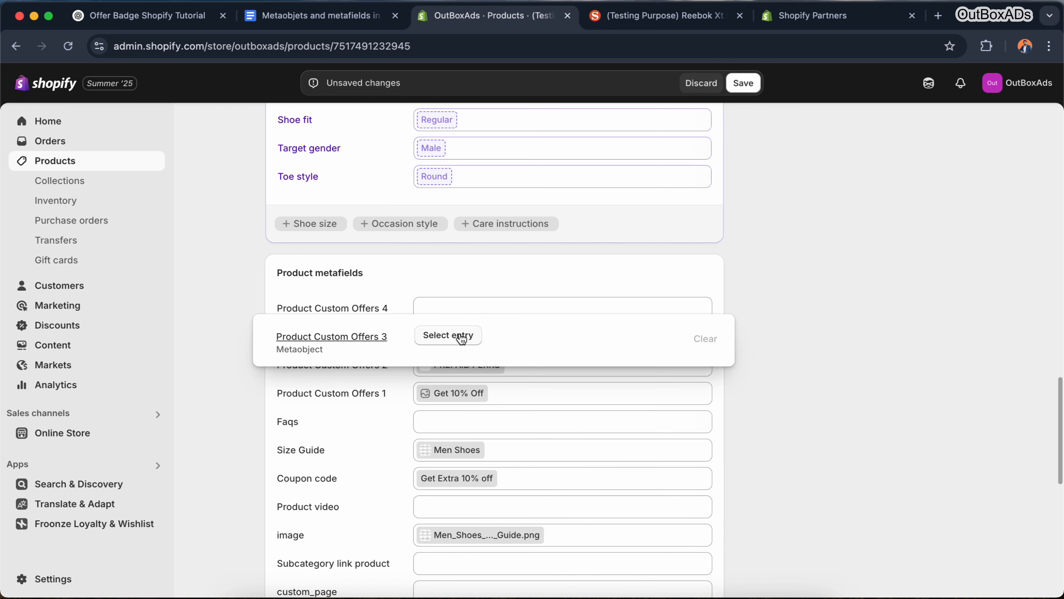
{"action": "left_click", "coordinate": [451, 335]}
{"action": "left_click", "coordinate": [470, 435]}
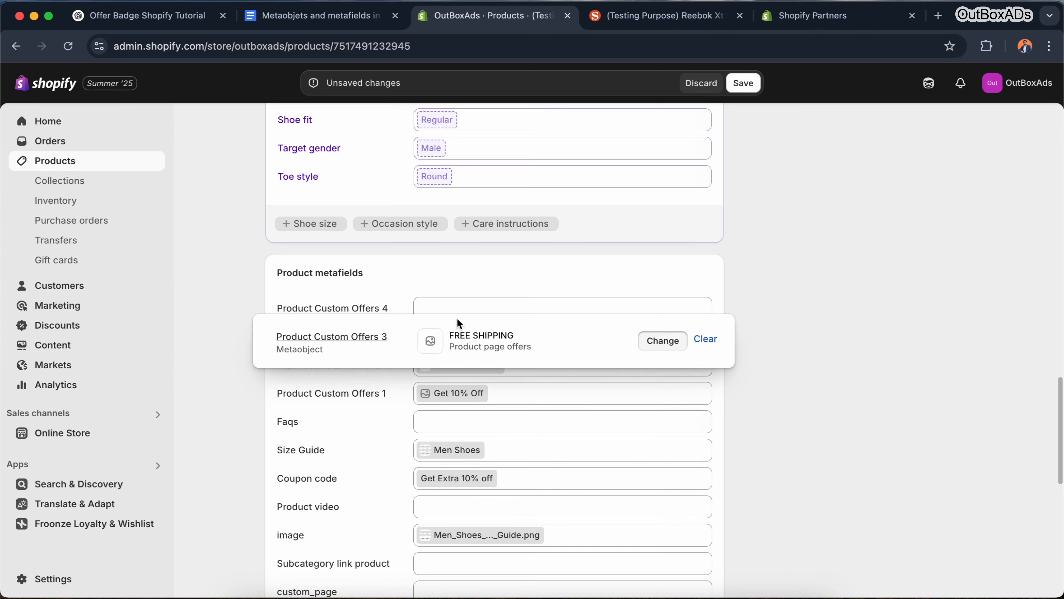
{"action": "left_click", "coordinate": [450, 308]}
{"action": "left_click", "coordinate": [449, 306]}
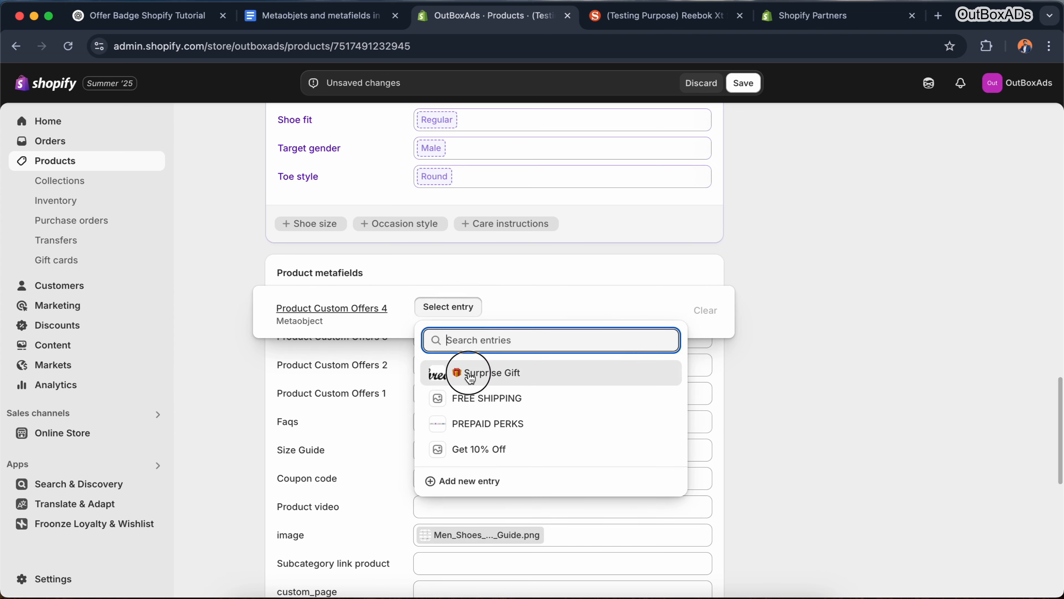
{"action": "left_click", "coordinate": [470, 377]}
{"action": "left_click", "coordinate": [789, 405]}
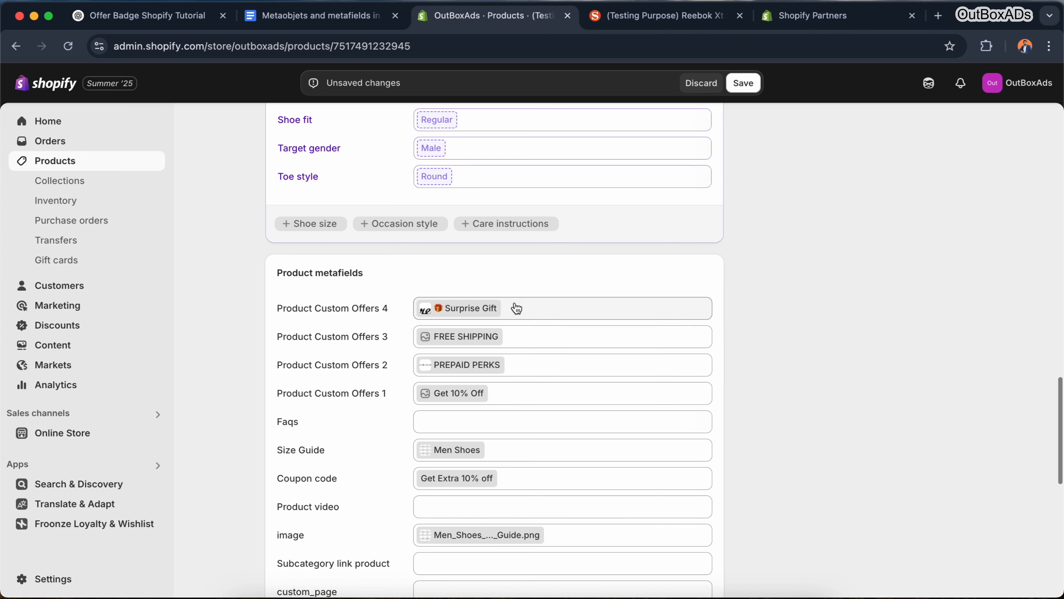
{"action": "left_click", "coordinate": [743, 89]}
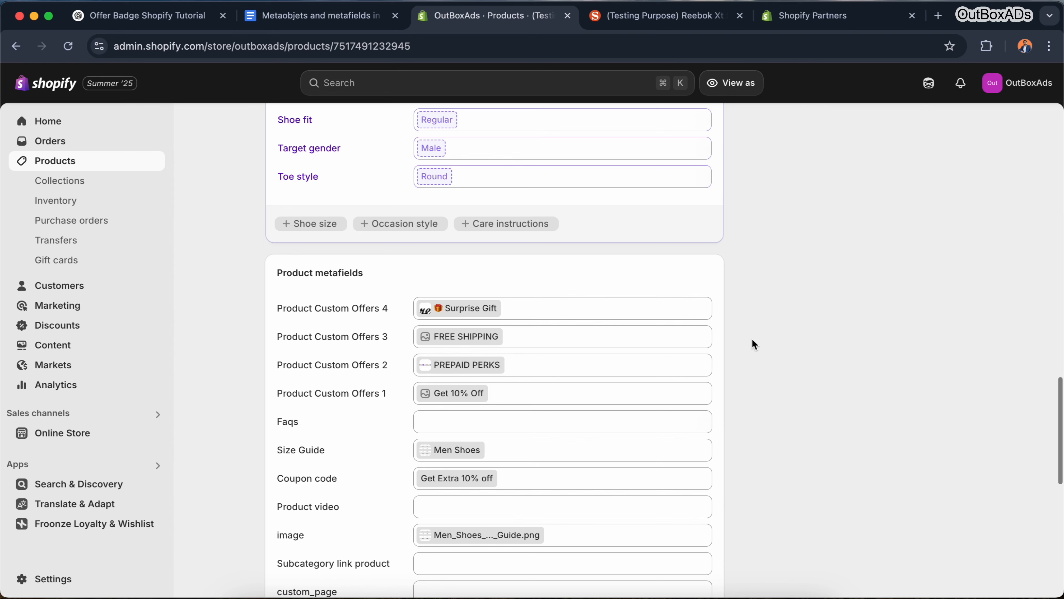
- Reload the Reebok product page in the mobile storefront preview and look through the offer cards in its Offers block
{"action": "left_click", "coordinate": [656, 21]}
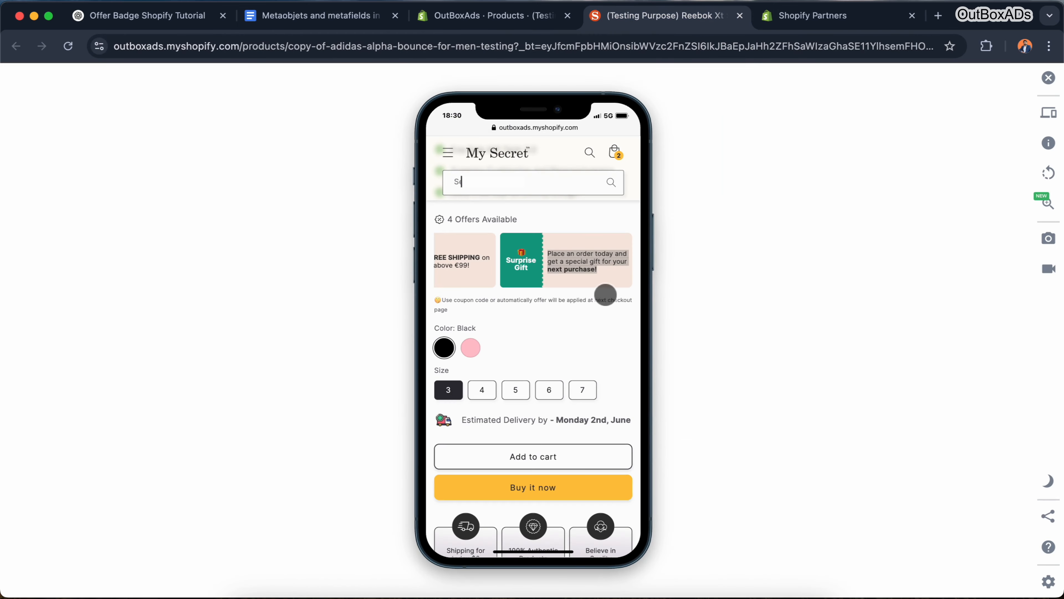
{"action": "left_click_drag", "start_coordinate": [530, 275], "coordinate": [538, 356]}
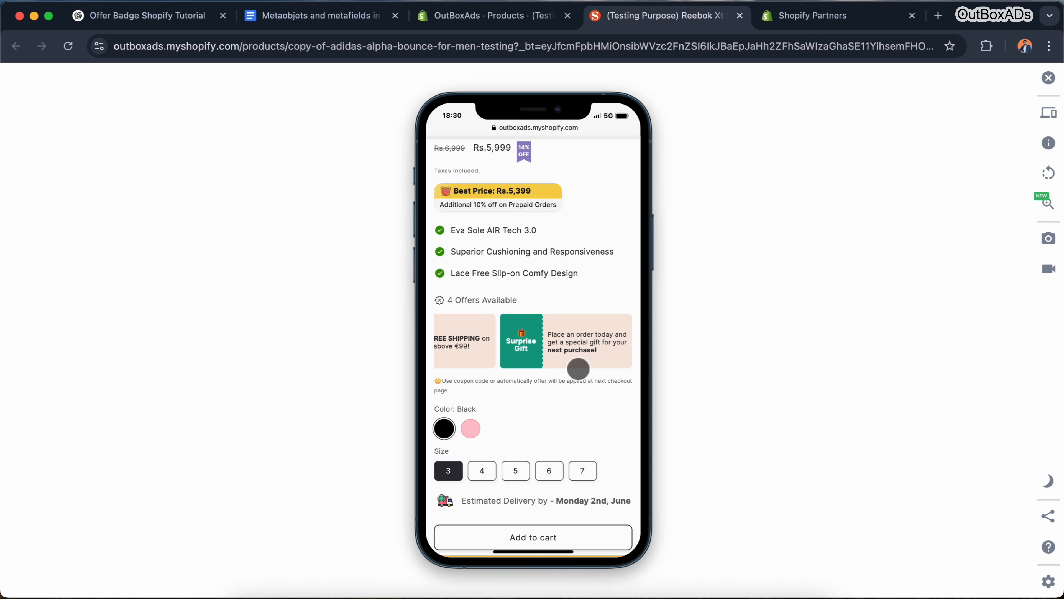
{"action": "left_click", "coordinate": [69, 47]}
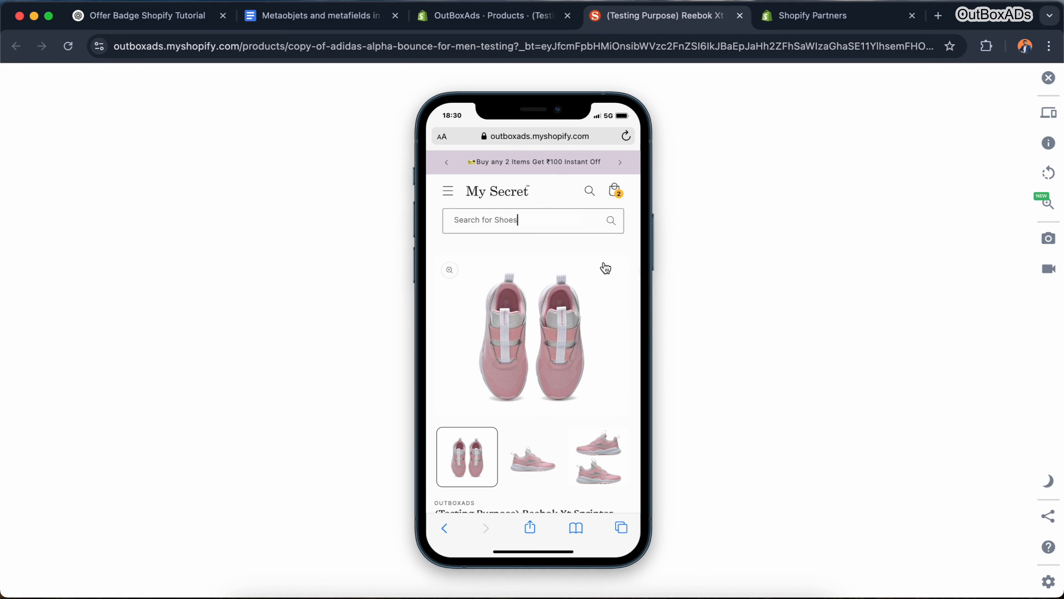
{"action": "scroll", "coordinate": [603, 264], "scroll_direction": "down", "scroll_amount": 10}
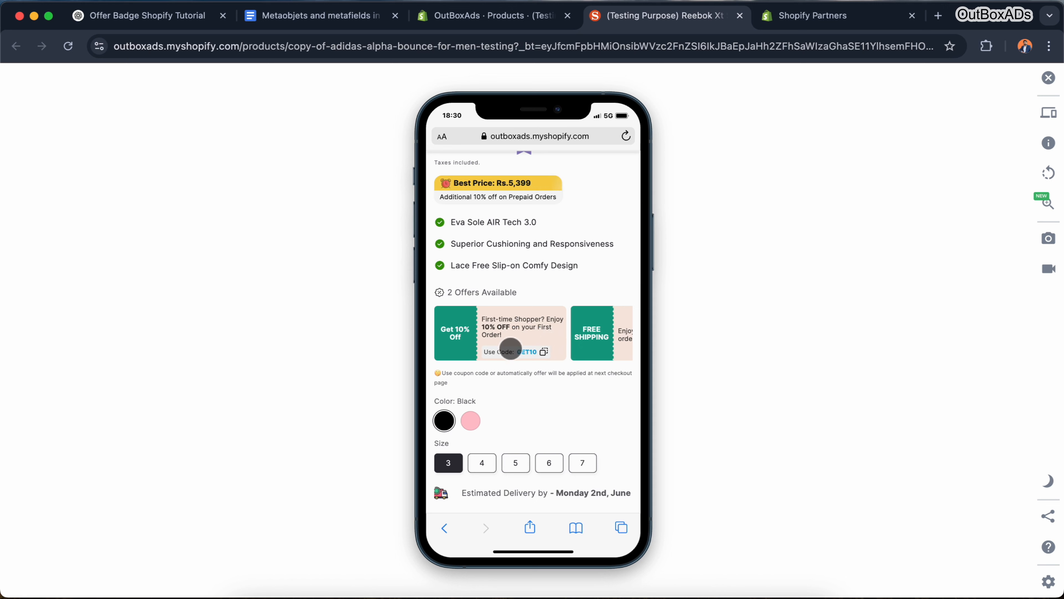
{"action": "scroll", "coordinate": [532, 346], "scroll_direction": "right", "scroll_amount": 2}
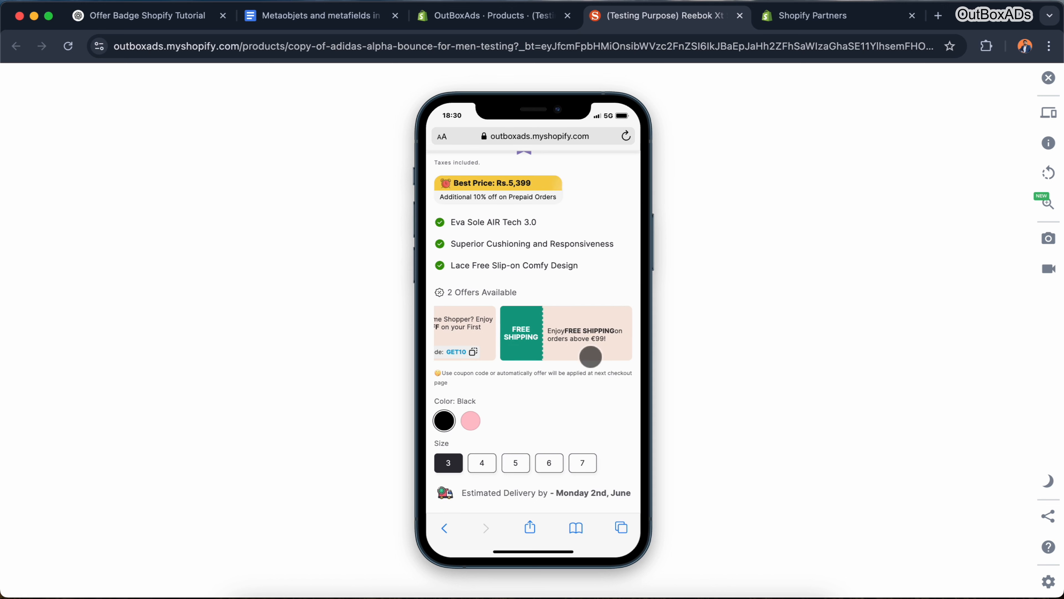
{"action": "scroll", "coordinate": [540, 349], "scroll_direction": "left", "scroll_amount": 2}
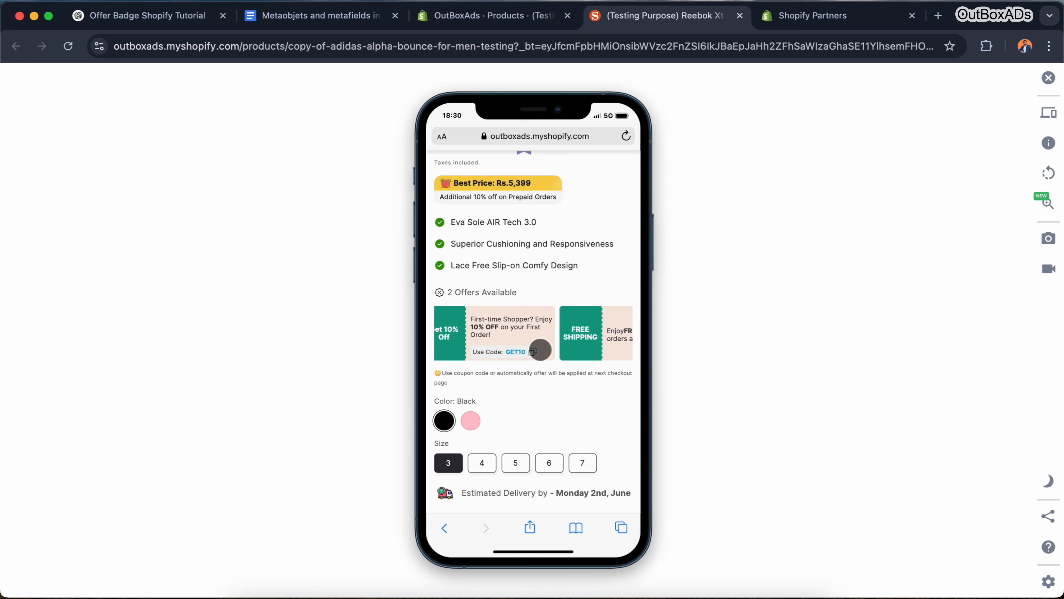
{"action": "scroll", "coordinate": [540, 349], "scroll_direction": "right", "scroll_amount": 2}
{"action": "scroll", "coordinate": [540, 349], "scroll_direction": "left", "scroll_amount": 2}
{"action": "scroll", "coordinate": [505, 341], "scroll_direction": "down", "scroll_amount": 3}
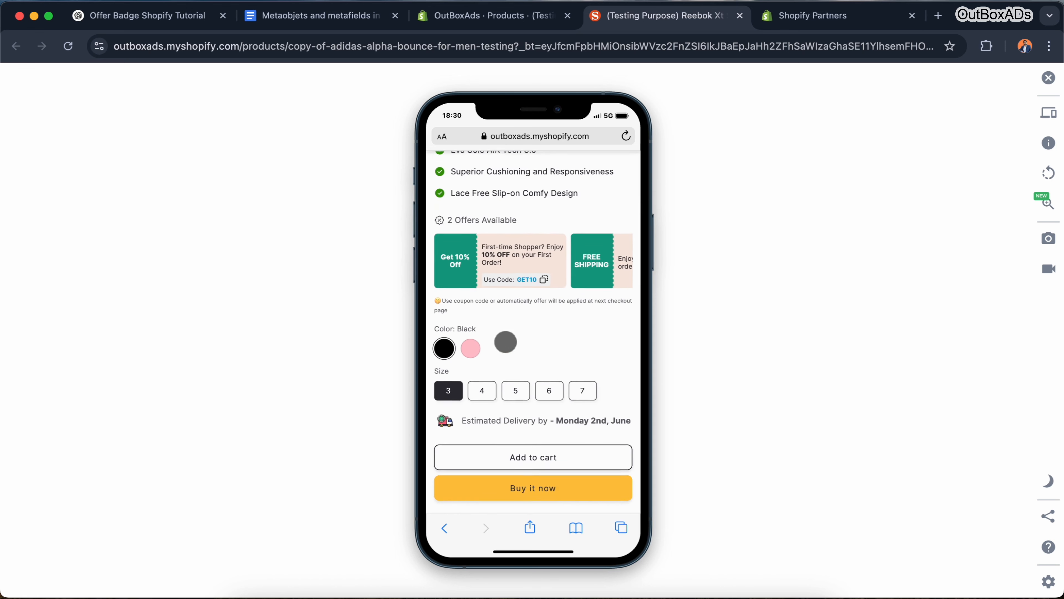
- Open the Baseball Cool Summer Cap for Unisex page from the Recently Viewed section and examine its Offers block
{"action": "scroll", "coordinate": [505, 341], "scroll_direction": "down", "scroll_amount": 15}
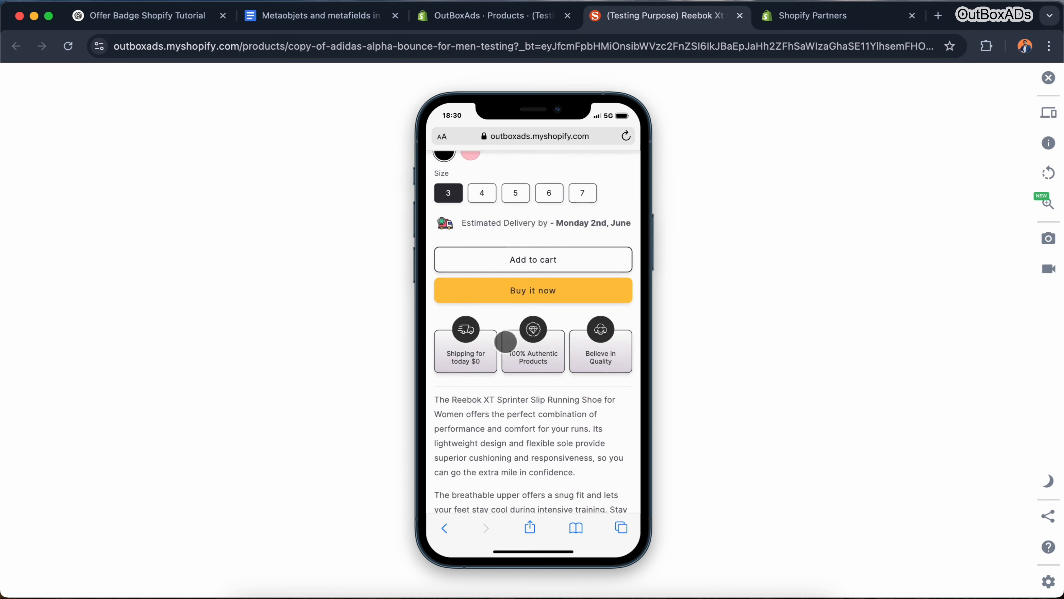
{"action": "scroll", "coordinate": [506, 342], "scroll_direction": "down", "scroll_amount": 5}
{"action": "scroll", "coordinate": [506, 342], "scroll_direction": "up", "scroll_amount": 5}
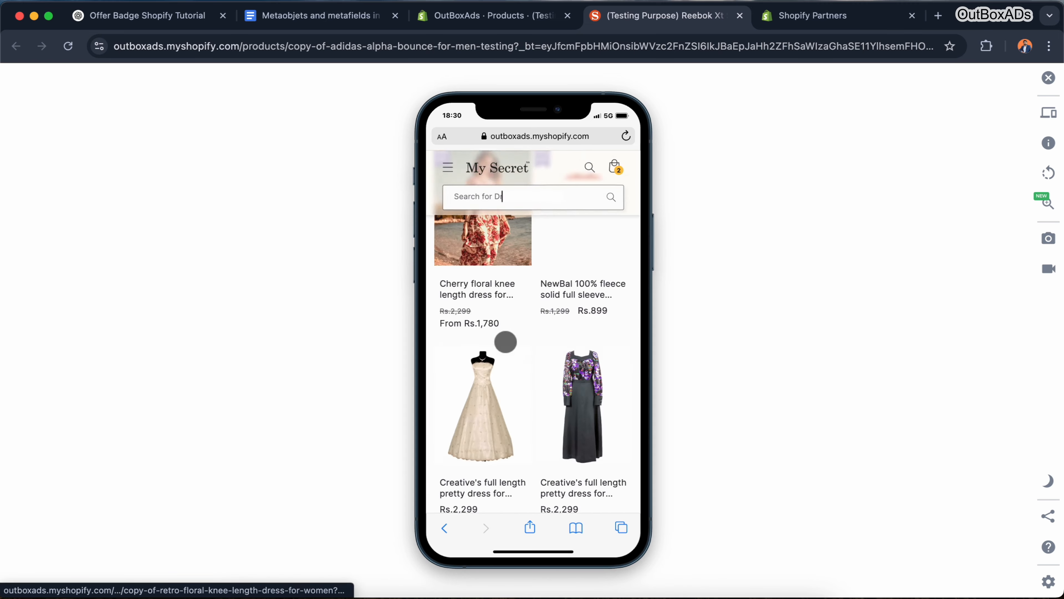
{"action": "scroll", "coordinate": [506, 342], "scroll_direction": "down", "scroll_amount": 4}
{"action": "scroll", "coordinate": [505, 342], "scroll_direction": "down", "scroll_amount": 10}
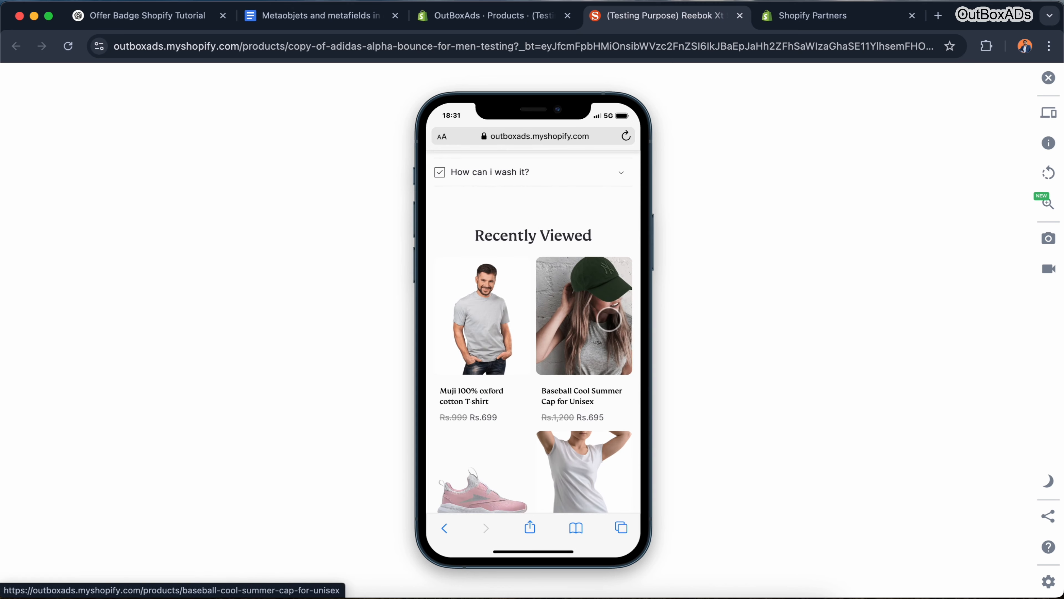
{"action": "left_click", "coordinate": [609, 319]}
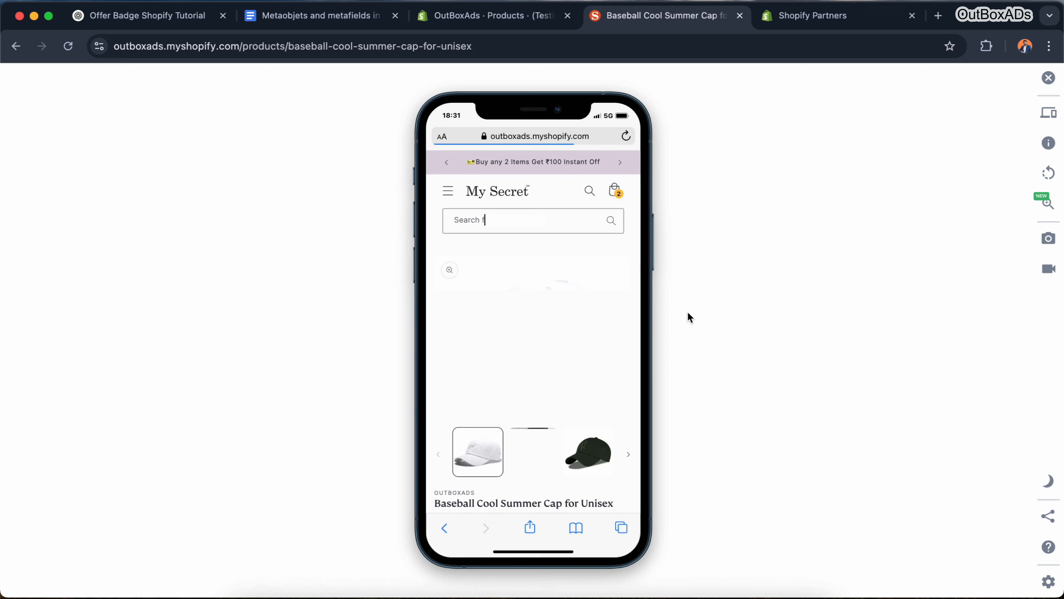
{"action": "scroll", "coordinate": [556, 317], "scroll_direction": "down", "scroll_amount": 8}
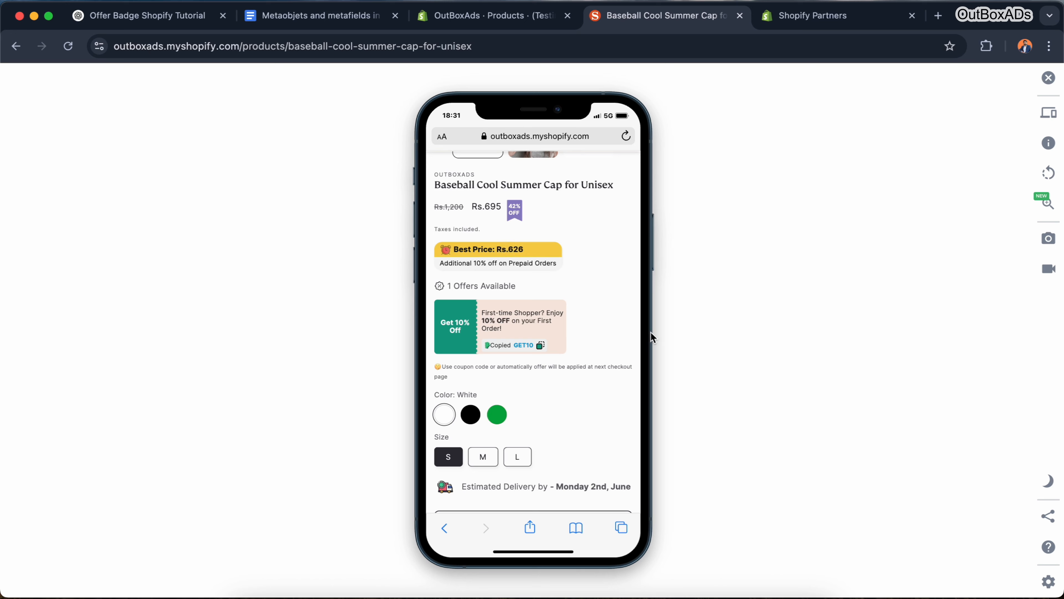
- Search the storefront for "shoes" and open the Adidas Alpha Bounce for Men page to examine its Offers block
{"action": "scroll", "coordinate": [566, 329], "scroll_direction": "down", "scroll_amount": 10}
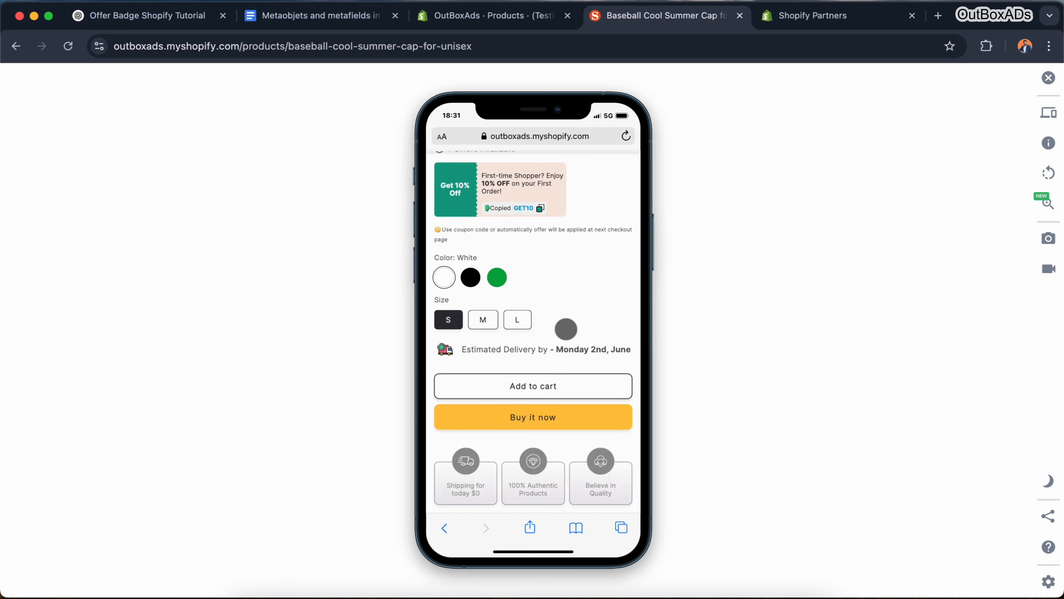
{"action": "scroll", "coordinate": [566, 329], "scroll_direction": "down", "scroll_amount": 10}
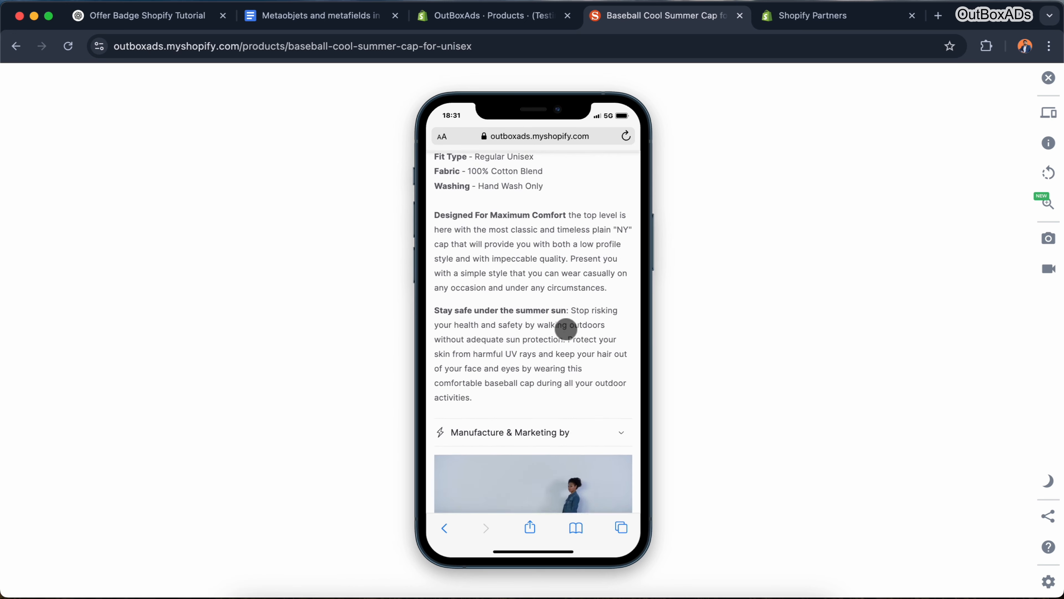
{"action": "scroll", "coordinate": [565, 329], "scroll_direction": "down", "scroll_amount": 10}
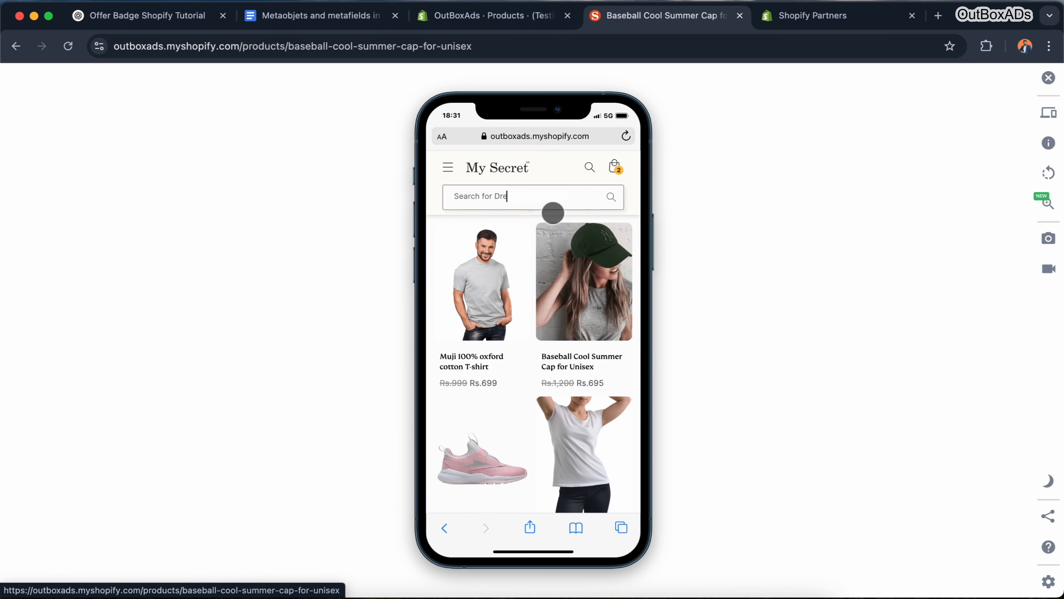
{"action": "left_click", "coordinate": [542, 198]}
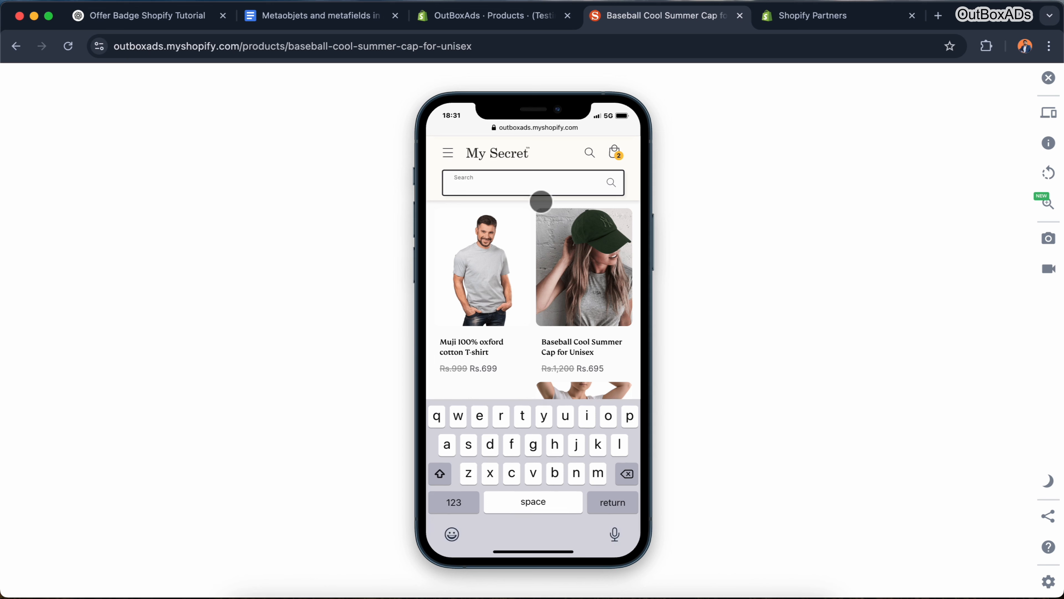
{"action": "type", "text": "shoes"}
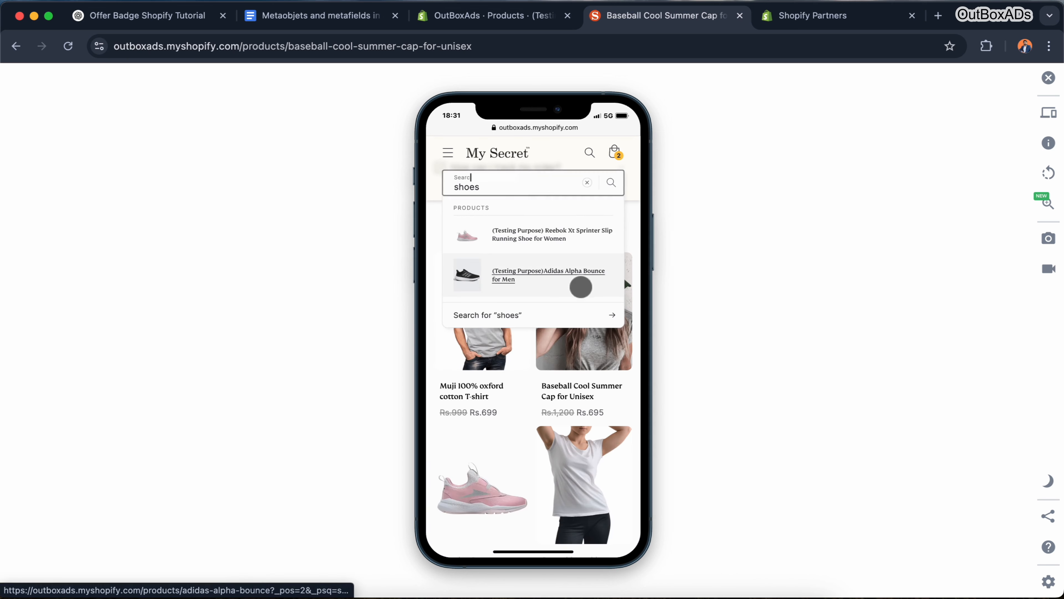
{"action": "left_click", "coordinate": [623, 277]}
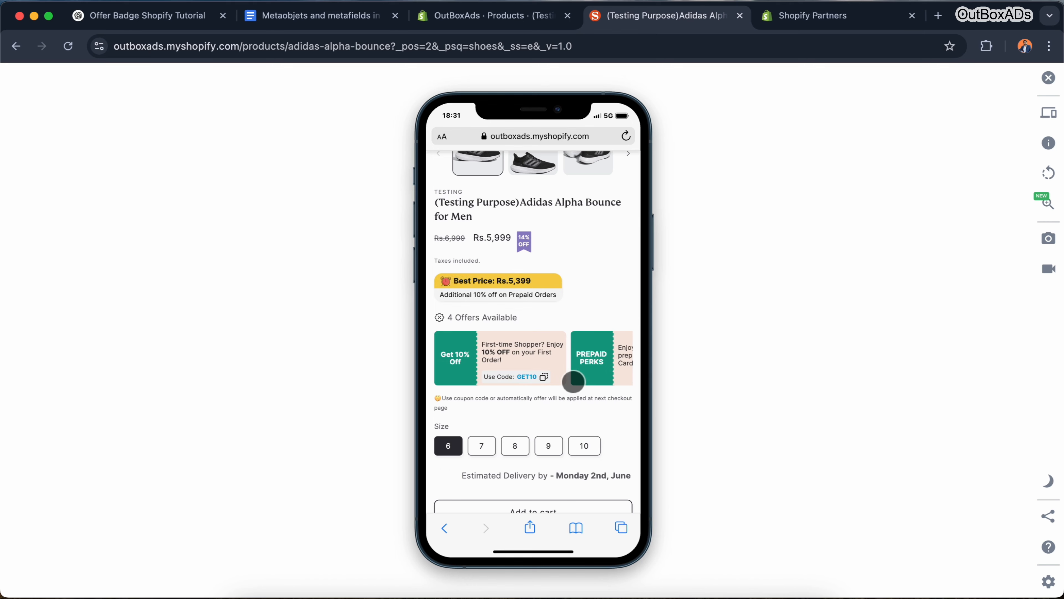
- Open the Muji 100% oxford cotton T-shirt from the recently viewed products and check the area between its price and sizes for offers
{"action": "scroll", "coordinate": [573, 381], "scroll_direction": "down", "scroll_amount": 10}
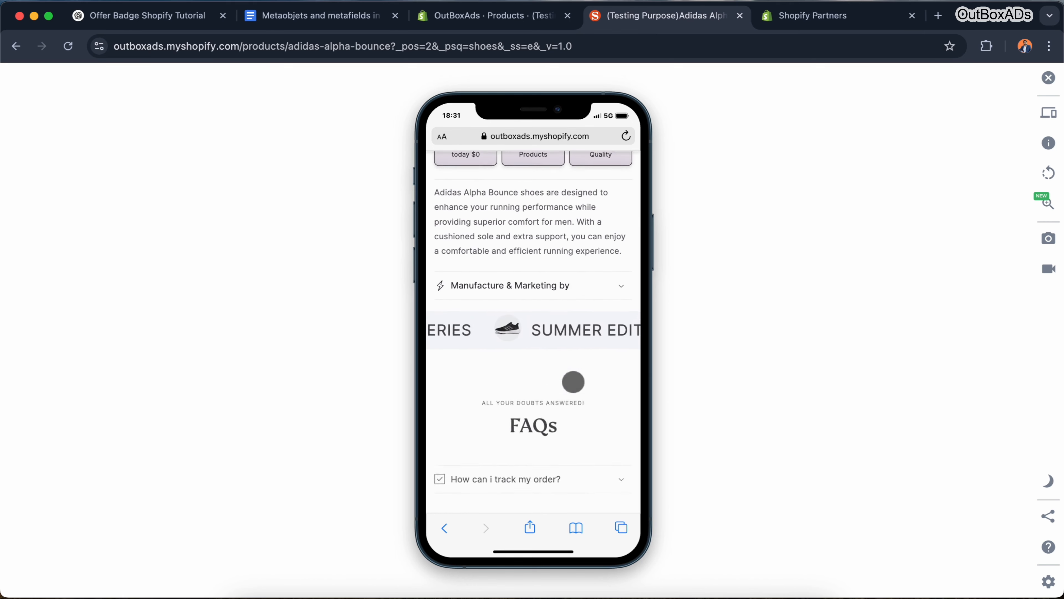
{"action": "scroll", "coordinate": [573, 381], "scroll_direction": "down", "scroll_amount": 10}
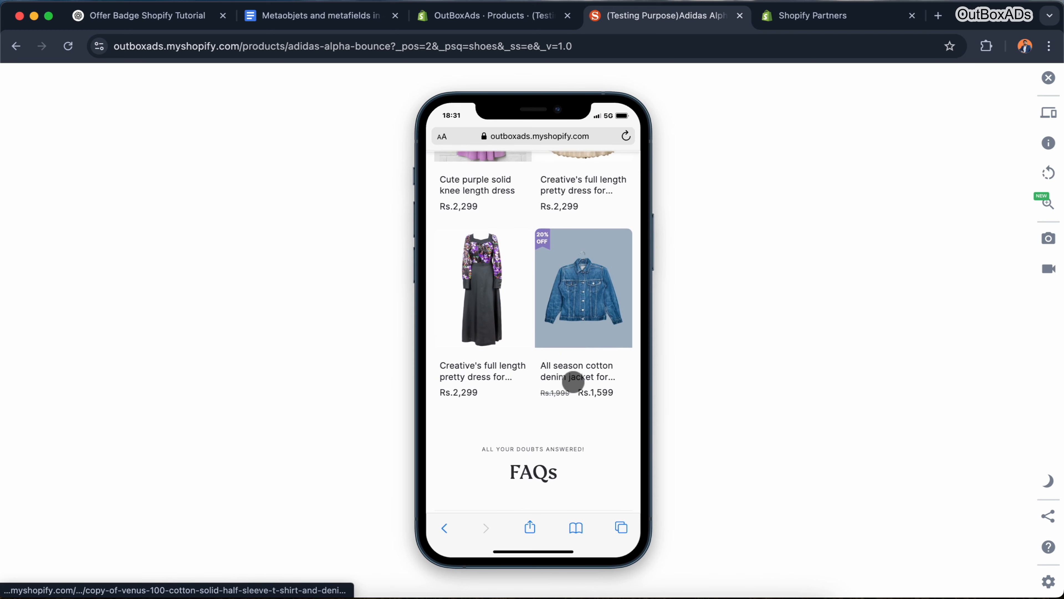
{"action": "scroll", "coordinate": [573, 381], "scroll_direction": "down", "scroll_amount": 10}
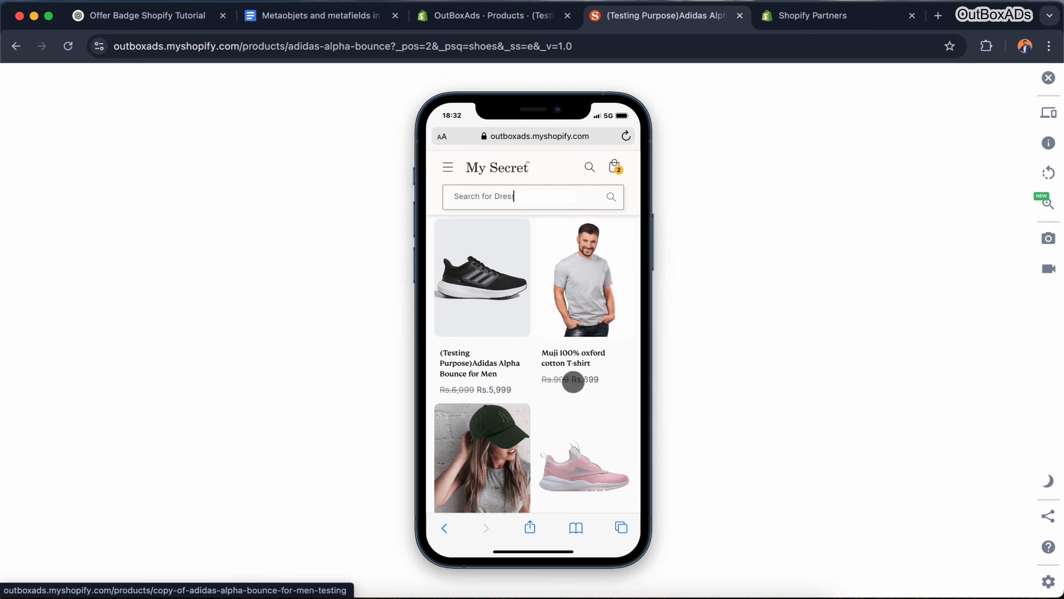
{"action": "left_click", "coordinate": [588, 279]}
{"action": "scroll", "coordinate": [543, 310], "scroll_direction": "down", "scroll_amount": 3}
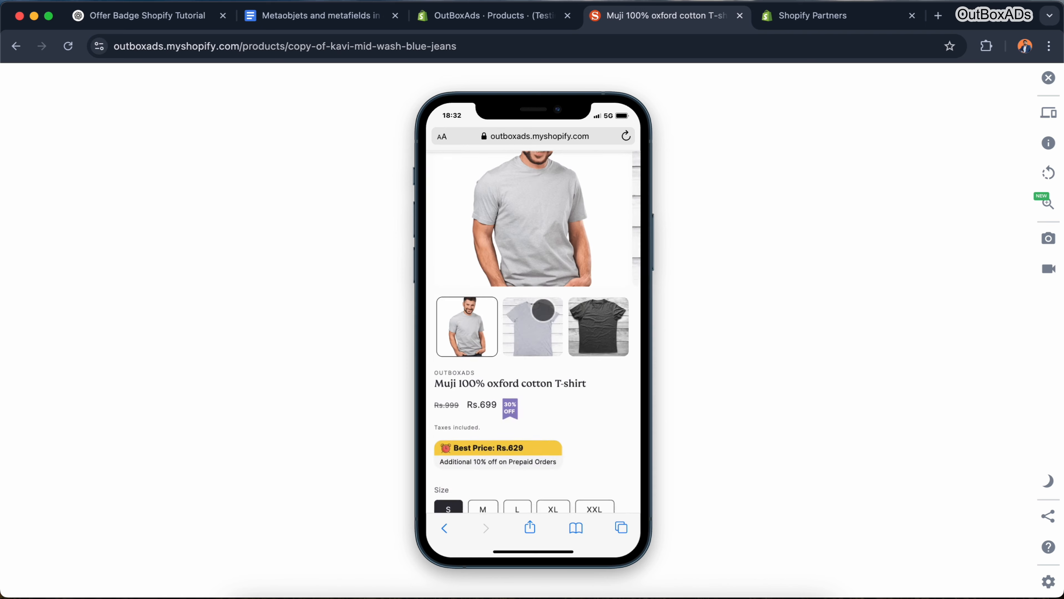
{"action": "scroll", "coordinate": [543, 310], "scroll_direction": "down", "scroll_amount": 5}
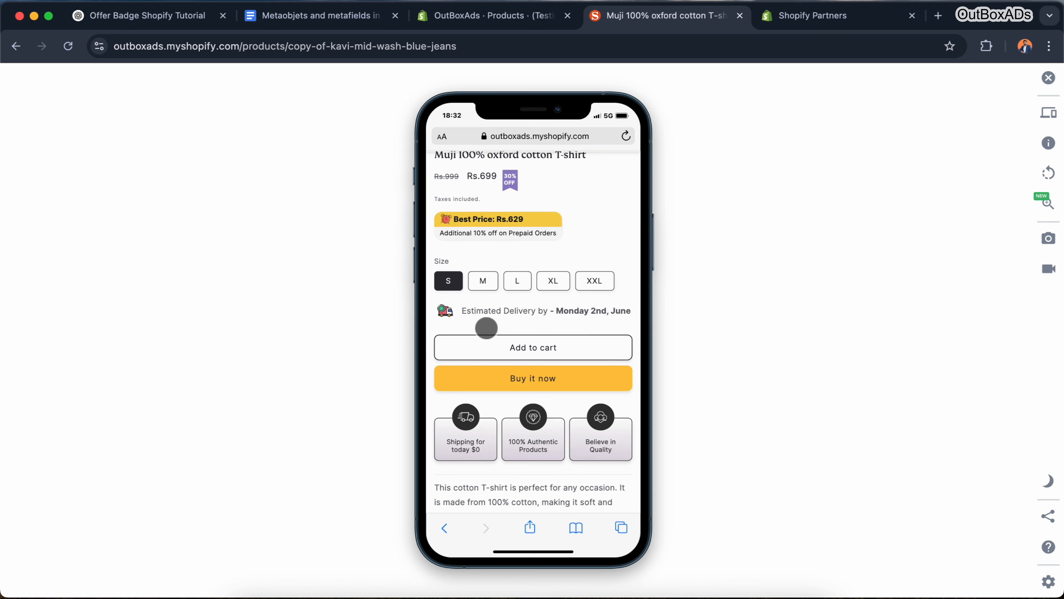
{"action": "scroll", "coordinate": [563, 331], "scroll_direction": "up", "scroll_amount": 1}
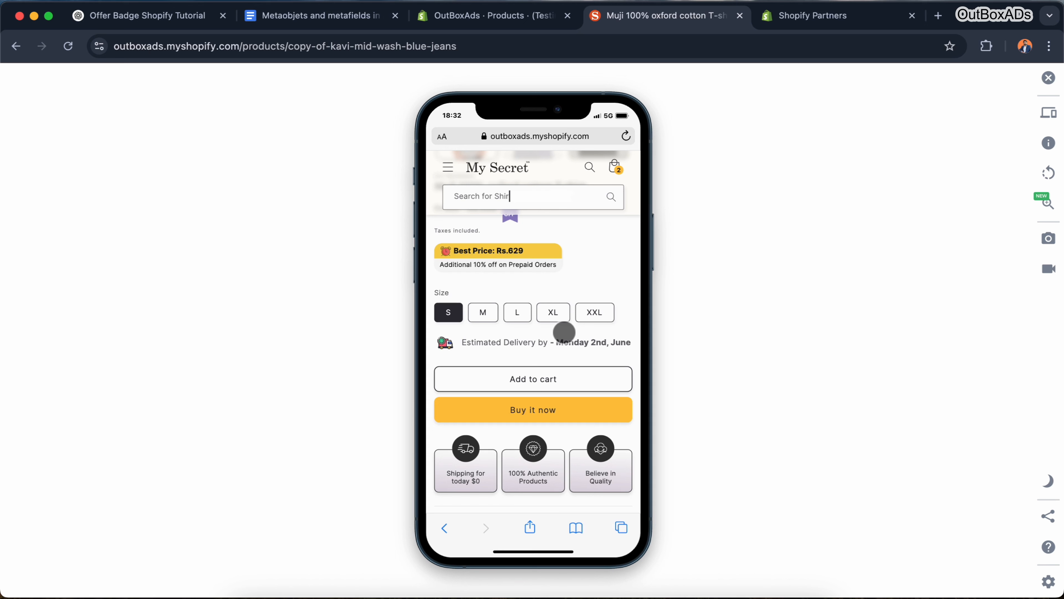
{"action": "scroll", "coordinate": [564, 332], "scroll_direction": "down", "scroll_amount": 1}
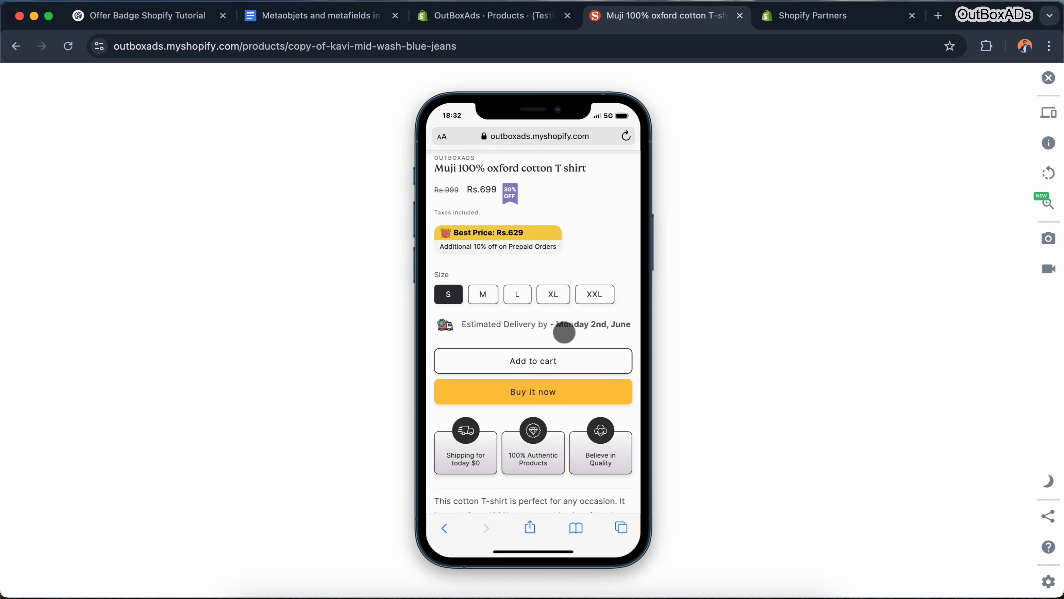